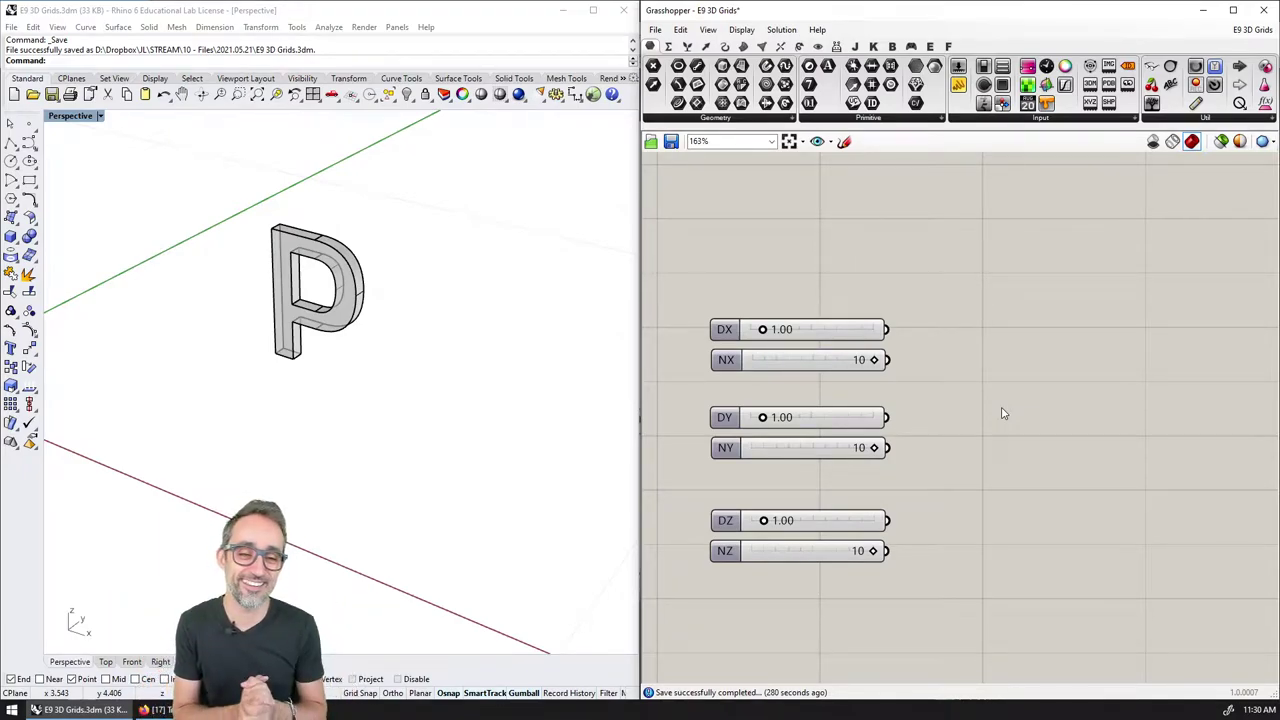
Step: Move the DY and NY sliders lower and pan the canvas to free space above the sliders
left_click_drag(955, 293, 862, 575)
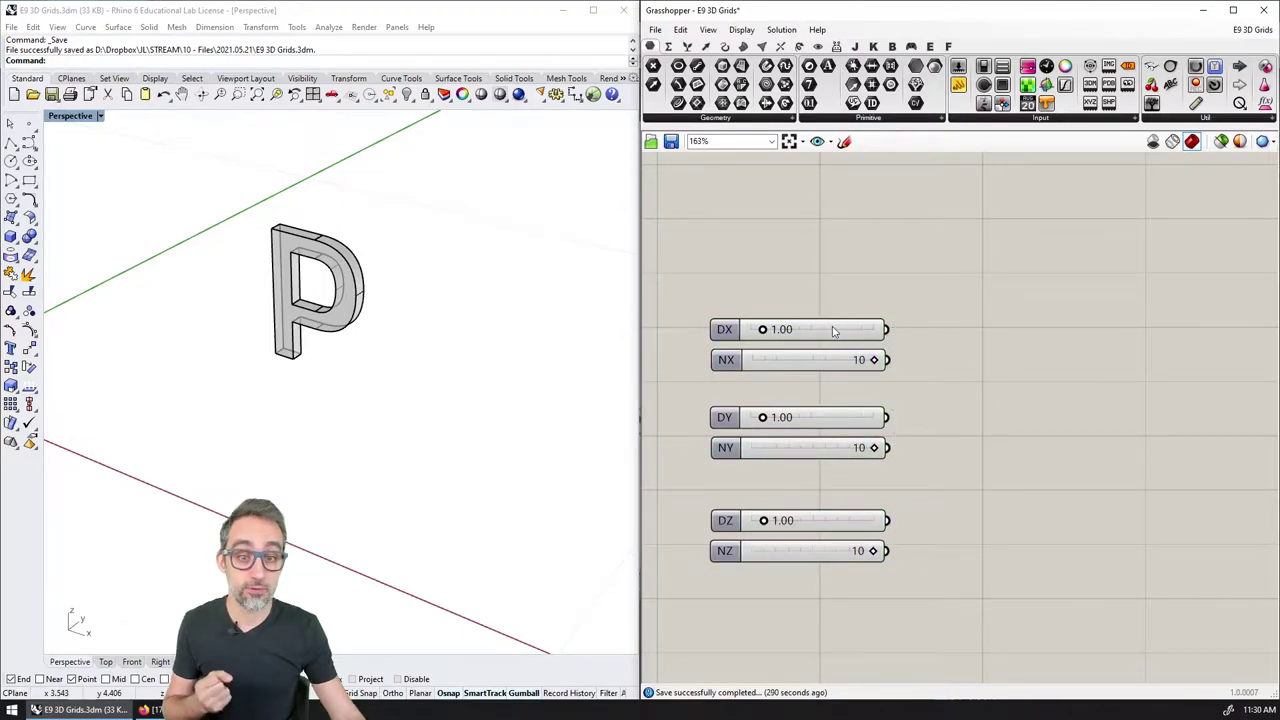
mouse_move(833, 332)
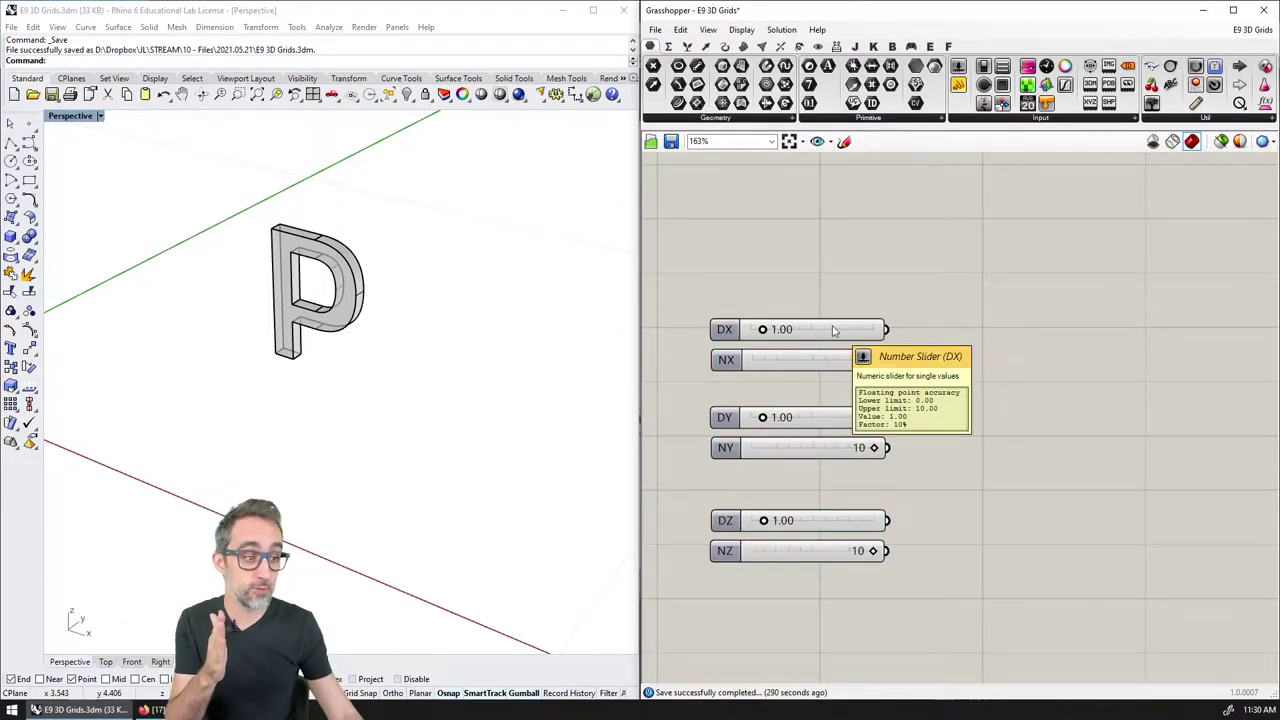
scroll(834, 331, "up", 2)
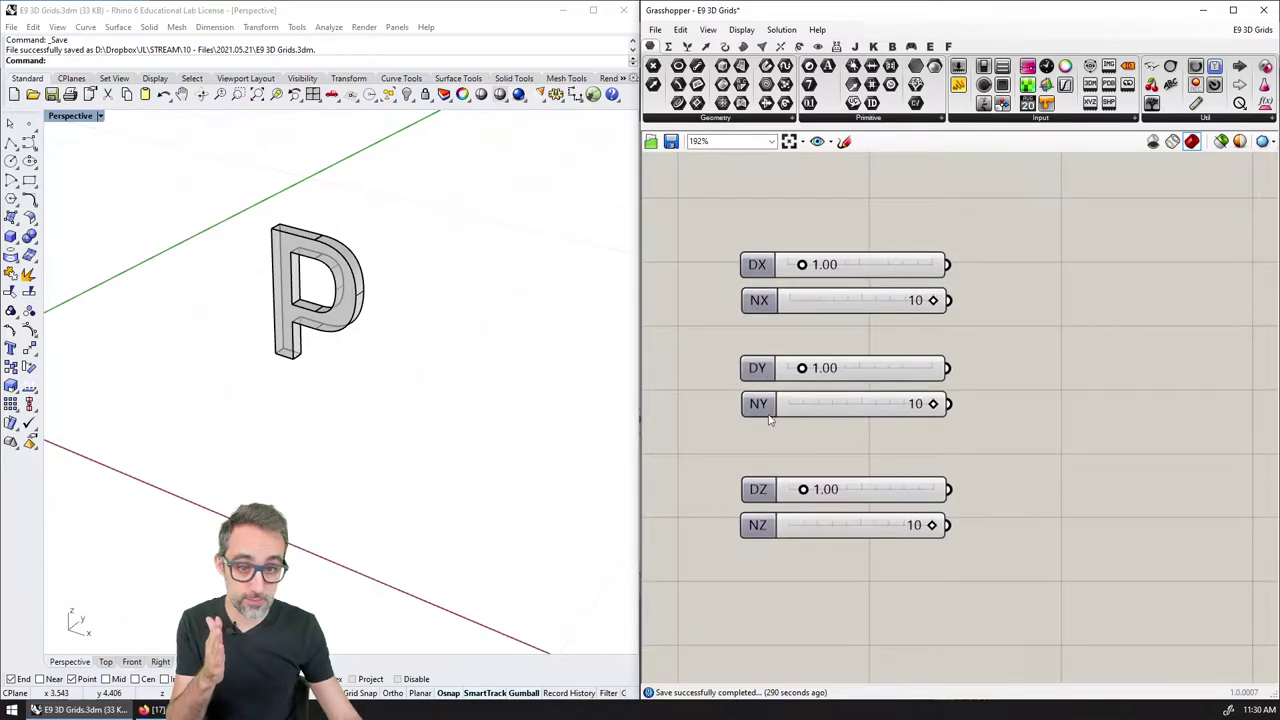
left_click_drag(865, 337, 875, 411)
left_click(975, 371)
right_click_drag(983, 370, 960, 420)
Step: Place a Brep parameter above the sliders and set it to the letter P solid from Rhino
left_click(703, 119)
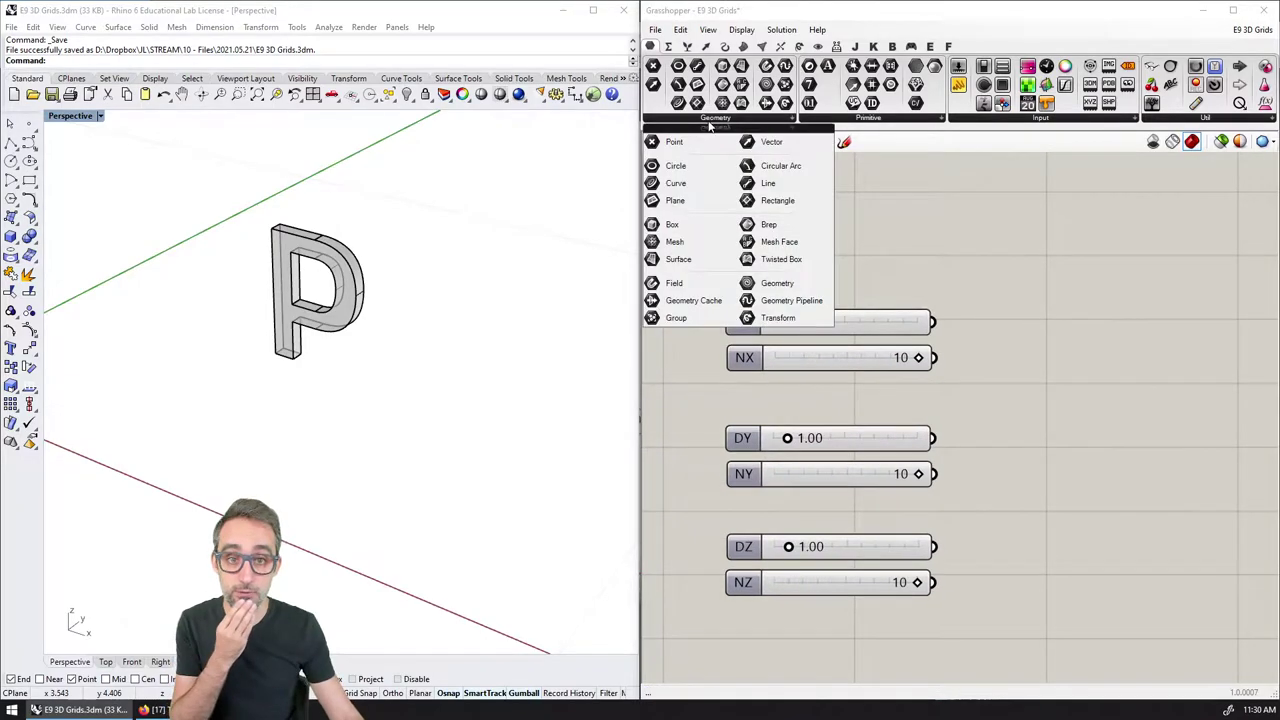
left_click_drag(772, 232, 759, 224)
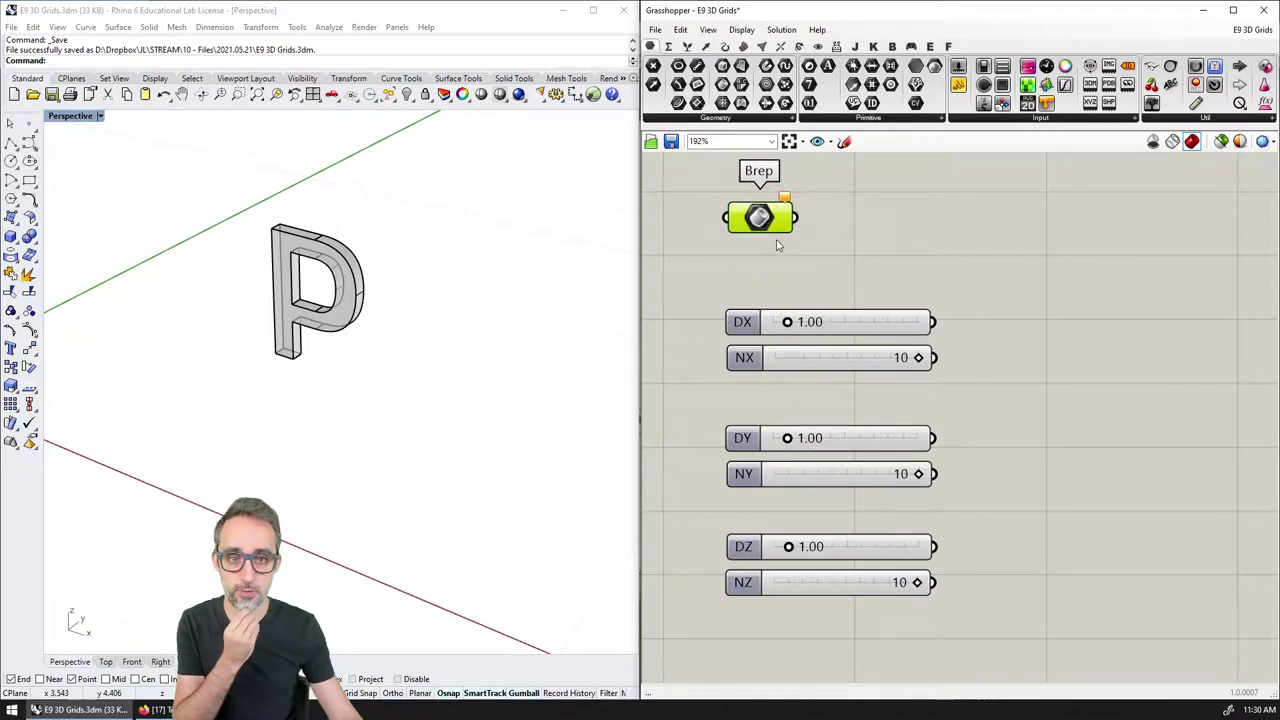
right_click(760, 216)
left_click(790, 382)
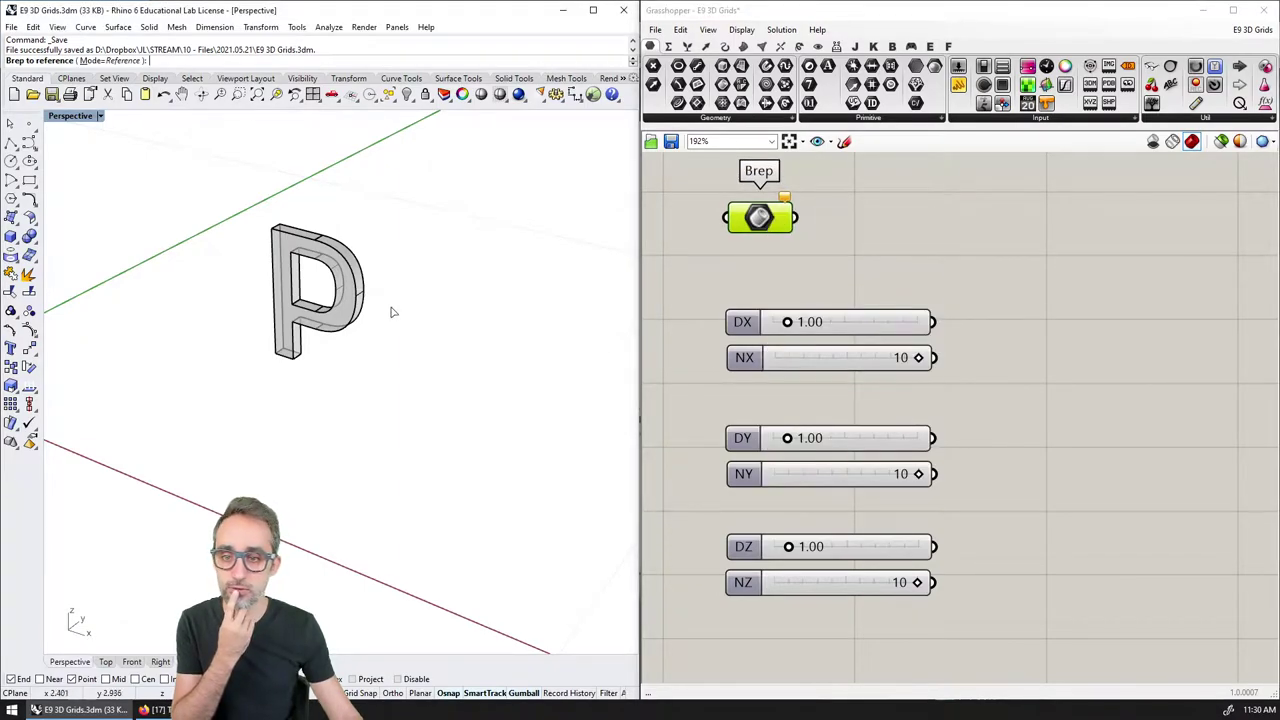
left_click(352, 305)
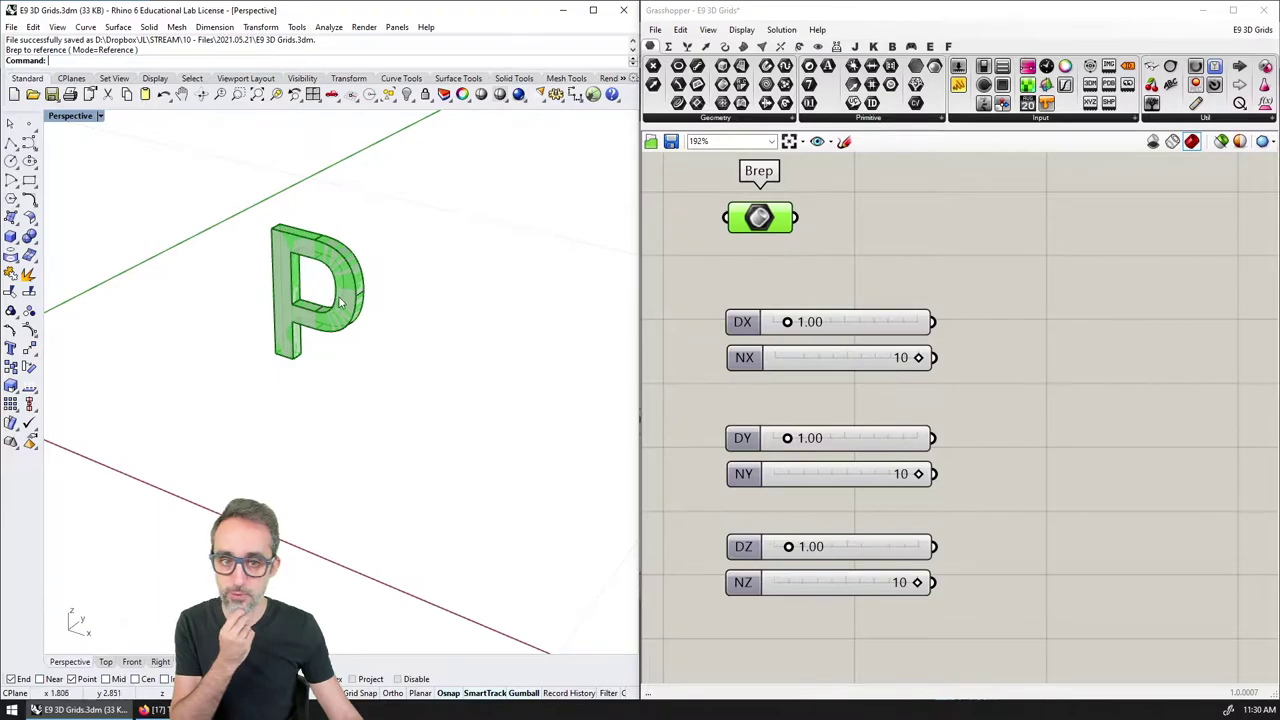
left_click(762, 210)
scroll(762, 210, "down", 2)
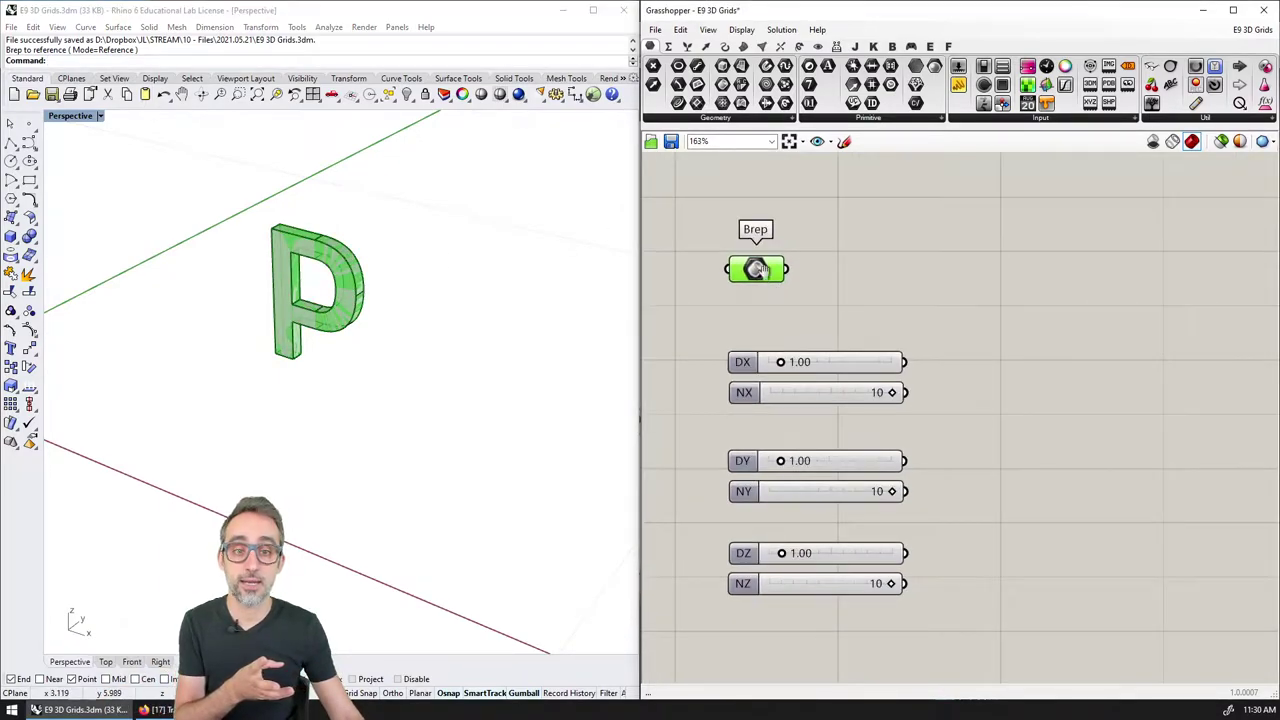
left_click_drag(757, 240, 748, 238)
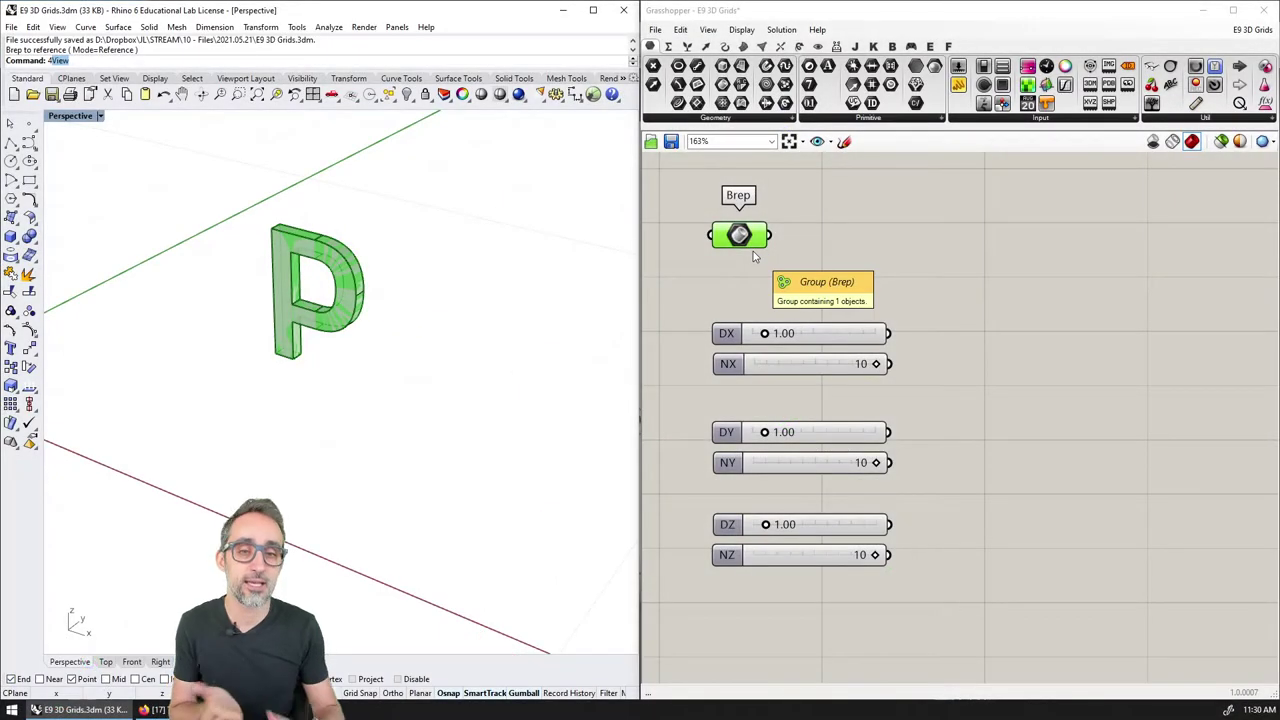
Step: Zoom the Grasshopper canvas while the dx/Nx, dy/ny, dz/nz point-grid sketch is shown
scroll(792, 283, "down", 2)
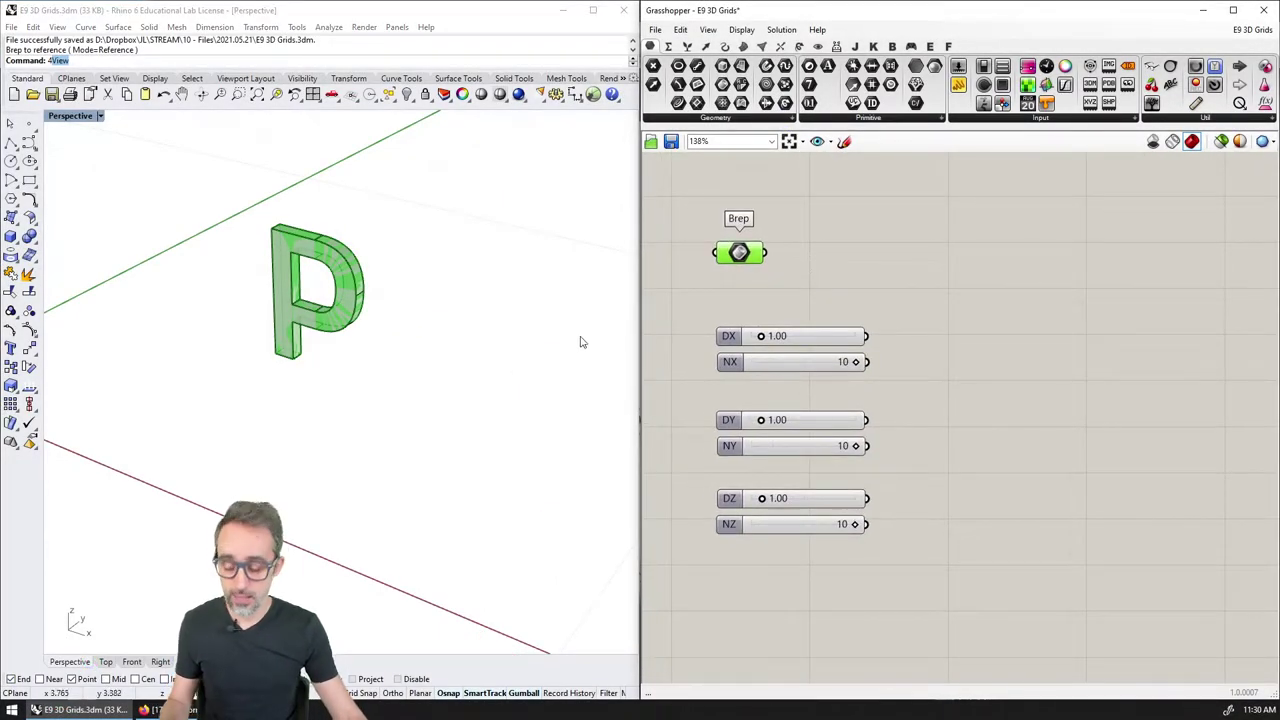
Step: Add a Transform > Euclidean Move component and wire the P Brep into its G input
right_click_drag(500, 357, 631, 363)
left_click(872, 288)
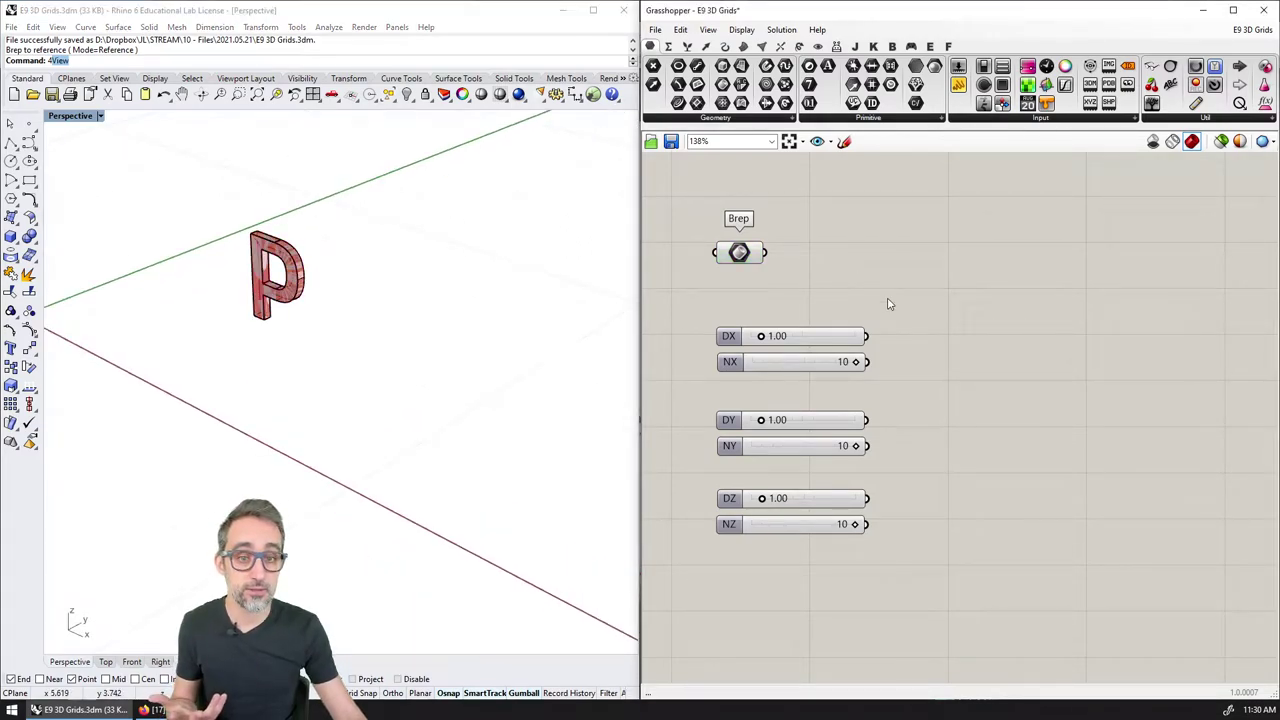
scroll(908, 297, "up", 2)
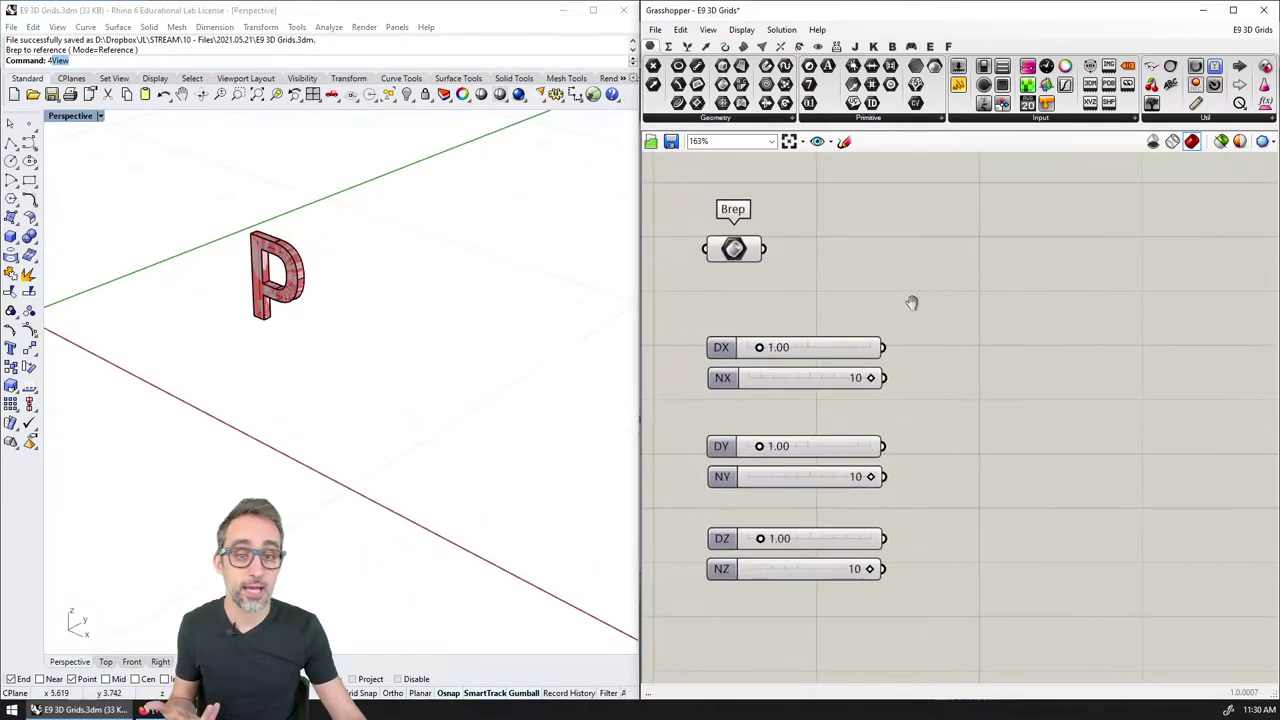
left_click(781, 47)
left_click(800, 47)
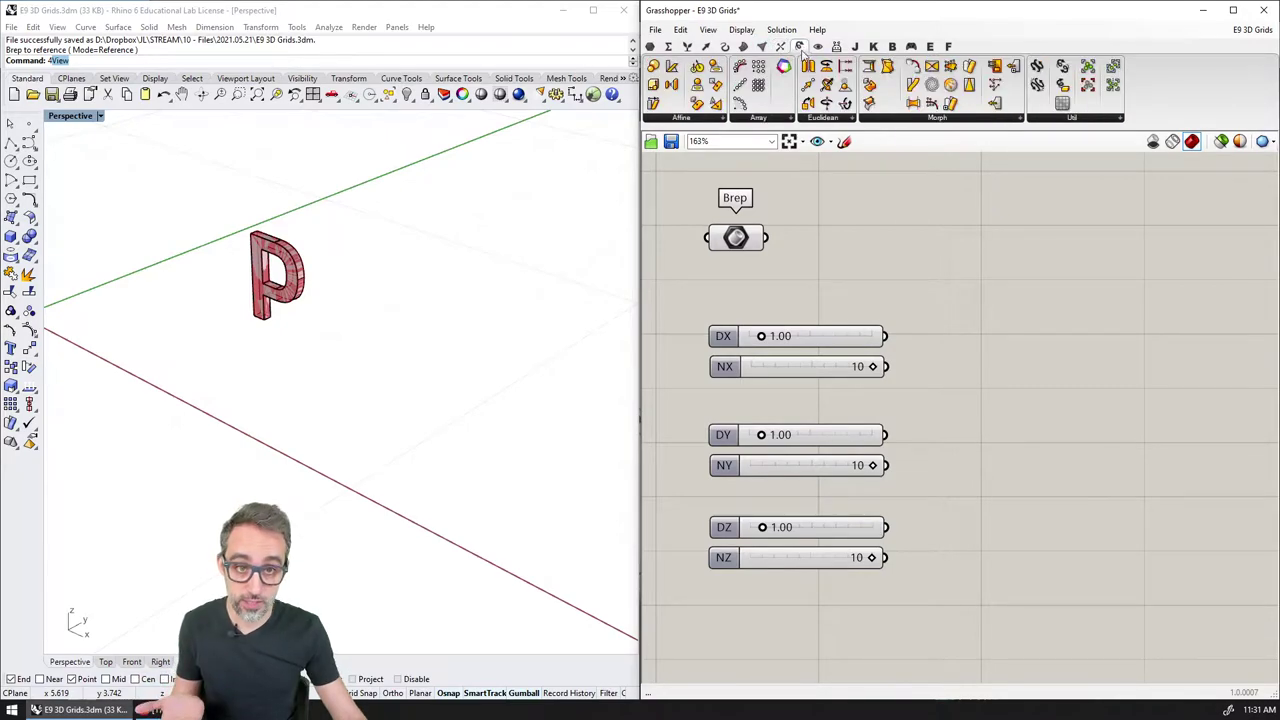
left_click(820, 118)
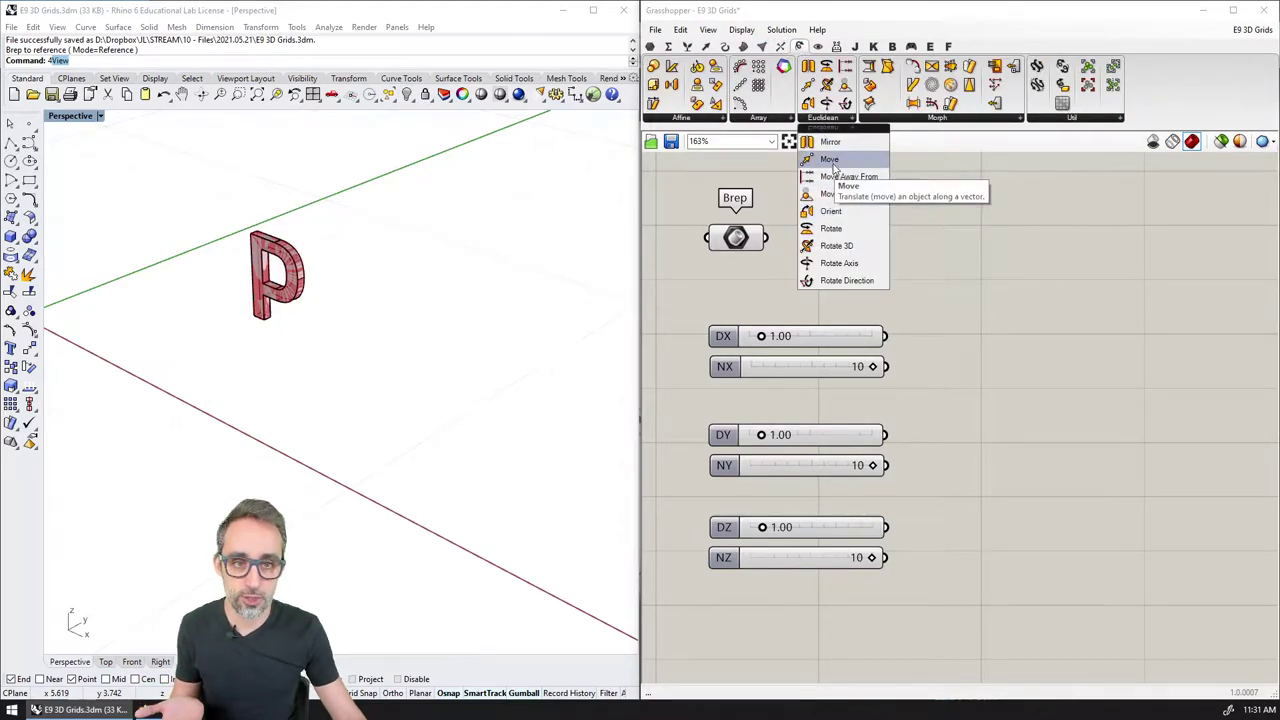
left_click_drag(826, 138, 975, 243)
left_click_drag(767, 237, 1132, 256)
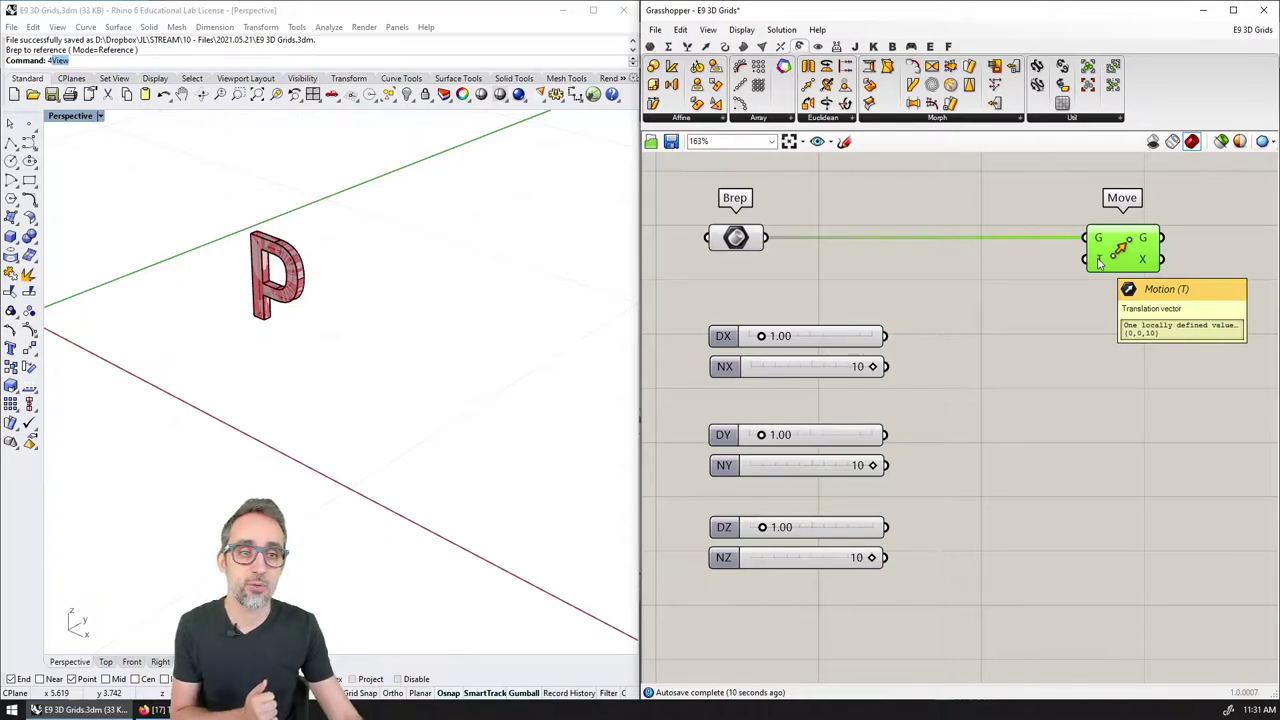
right_click_drag(1100, 262, 1026, 302)
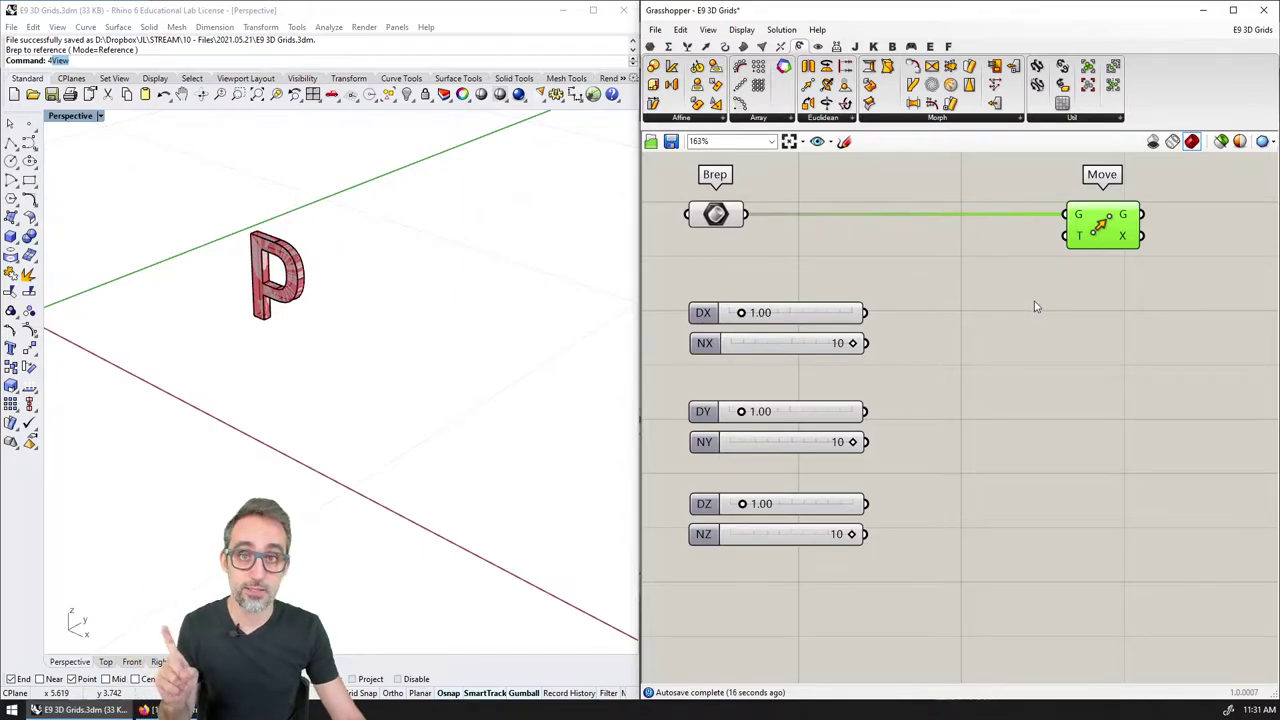
right_click_drag(1036, 297, 1037, 311)
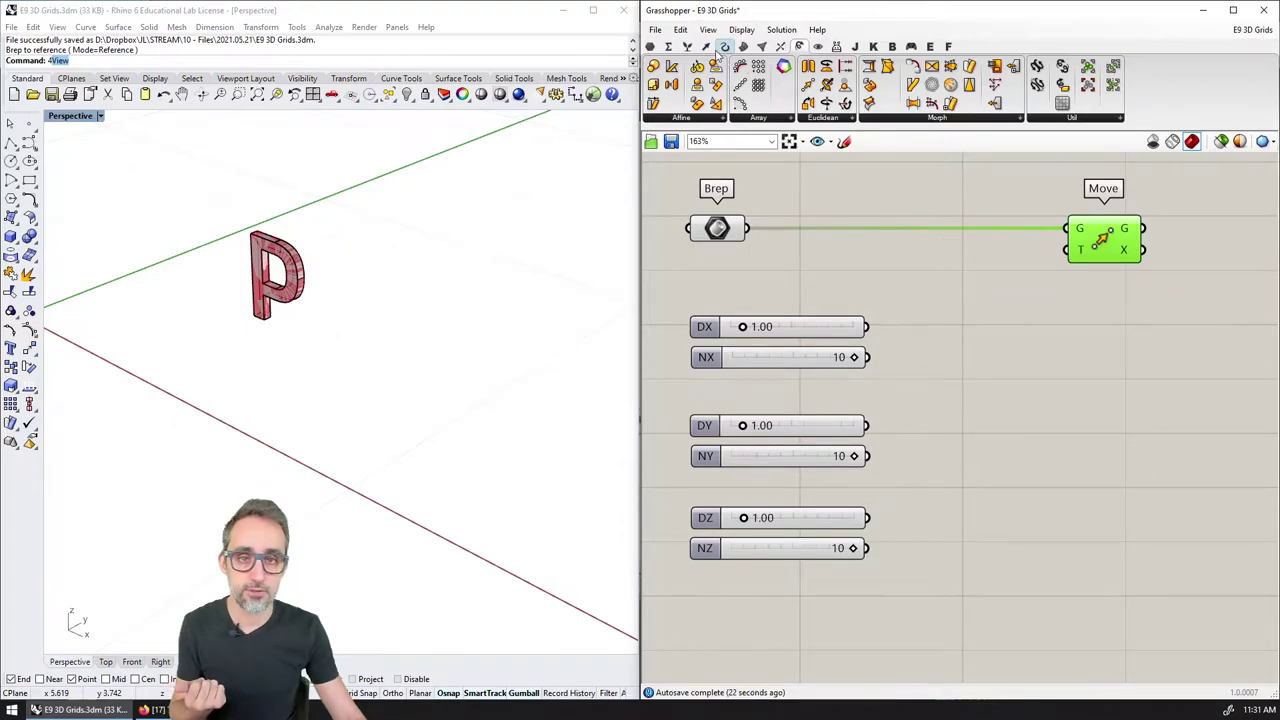
Step: Add a Series component using the DX slider as step and NX as count
left_click(688, 47)
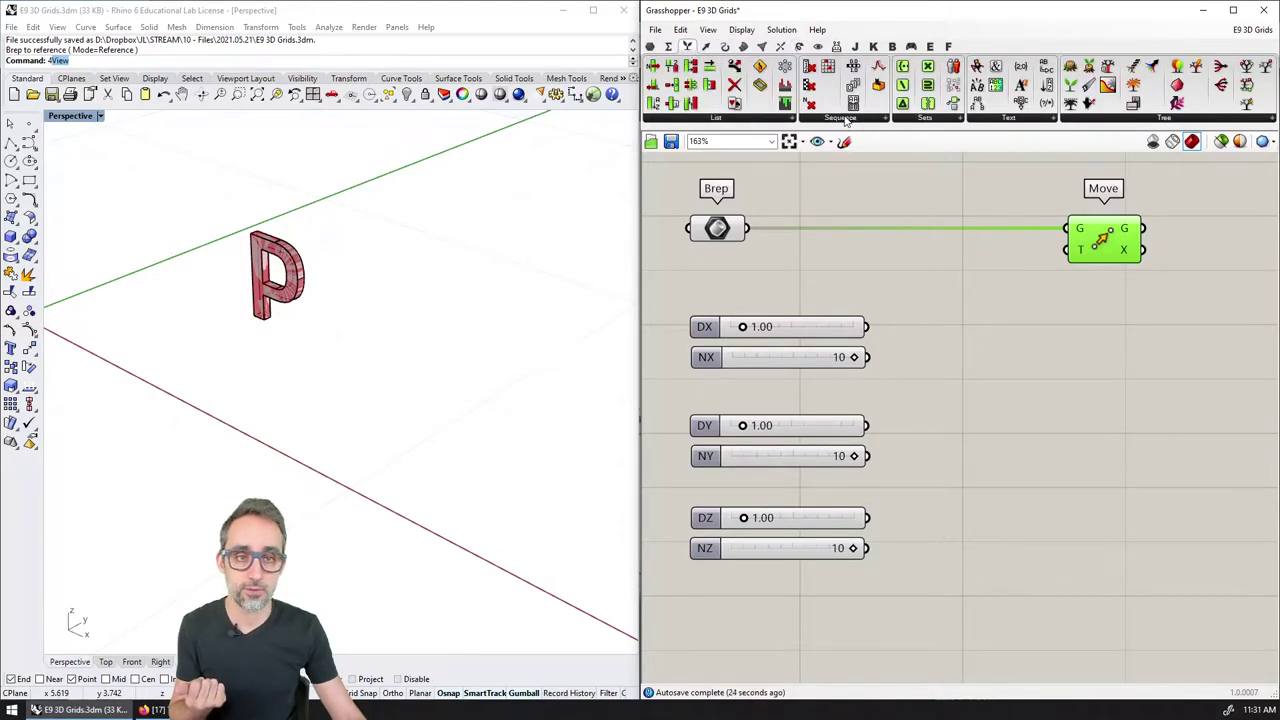
left_click(846, 118)
left_click(848, 322)
left_click(1044, 340)
left_click_drag(1044, 340, 1031, 338)
scroll(1000, 330, "up", 1)
scroll(989, 320, "down", 1)
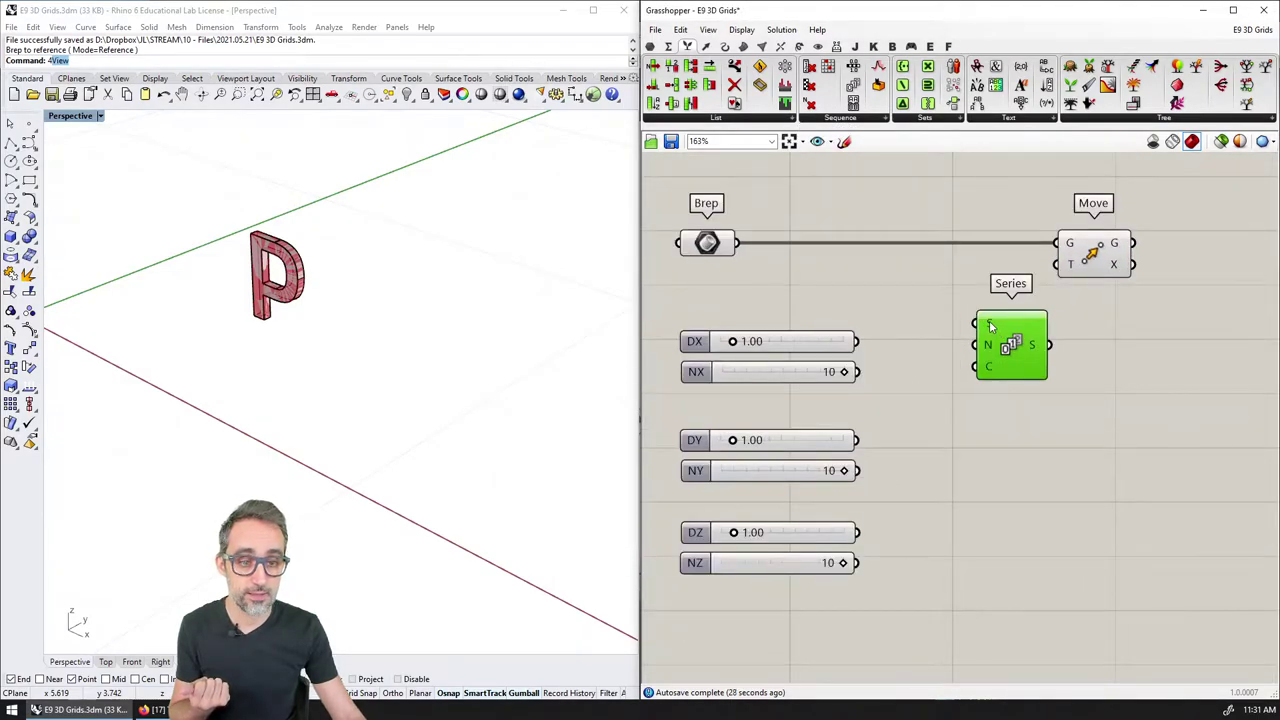
mouse_move(989, 320)
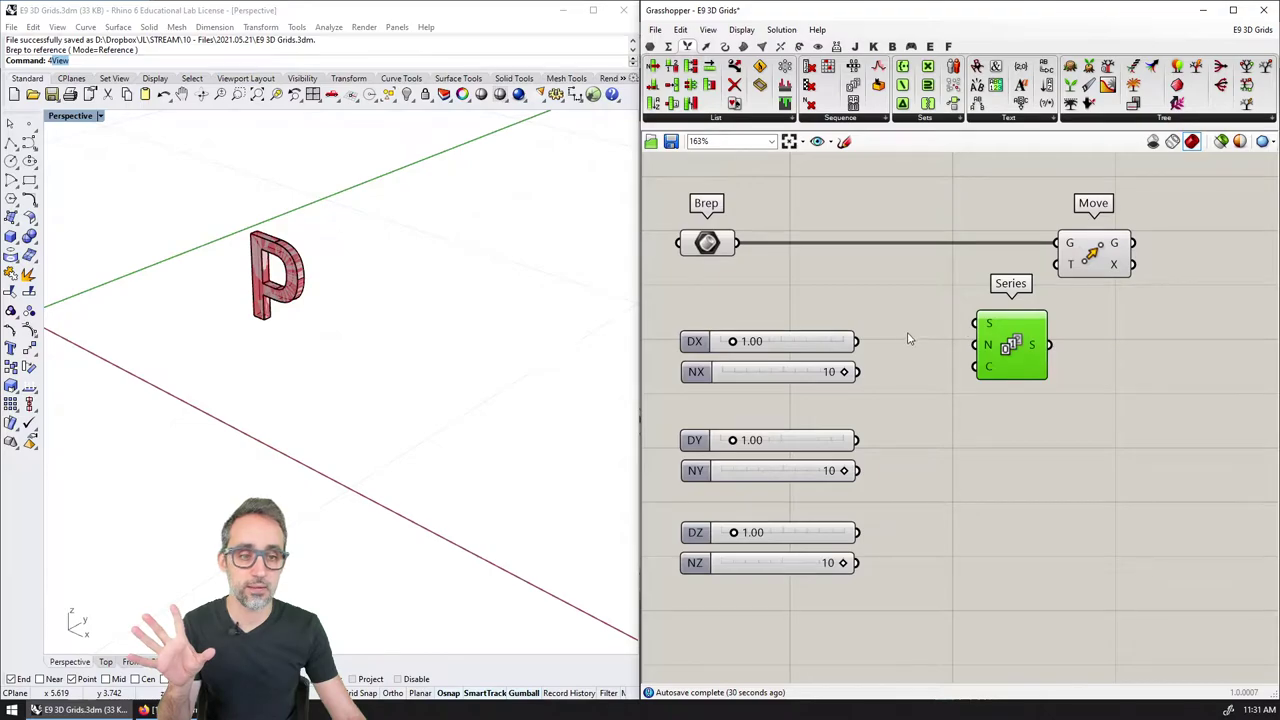
mouse_move(988, 347)
left_click_drag(858, 343, 970, 347)
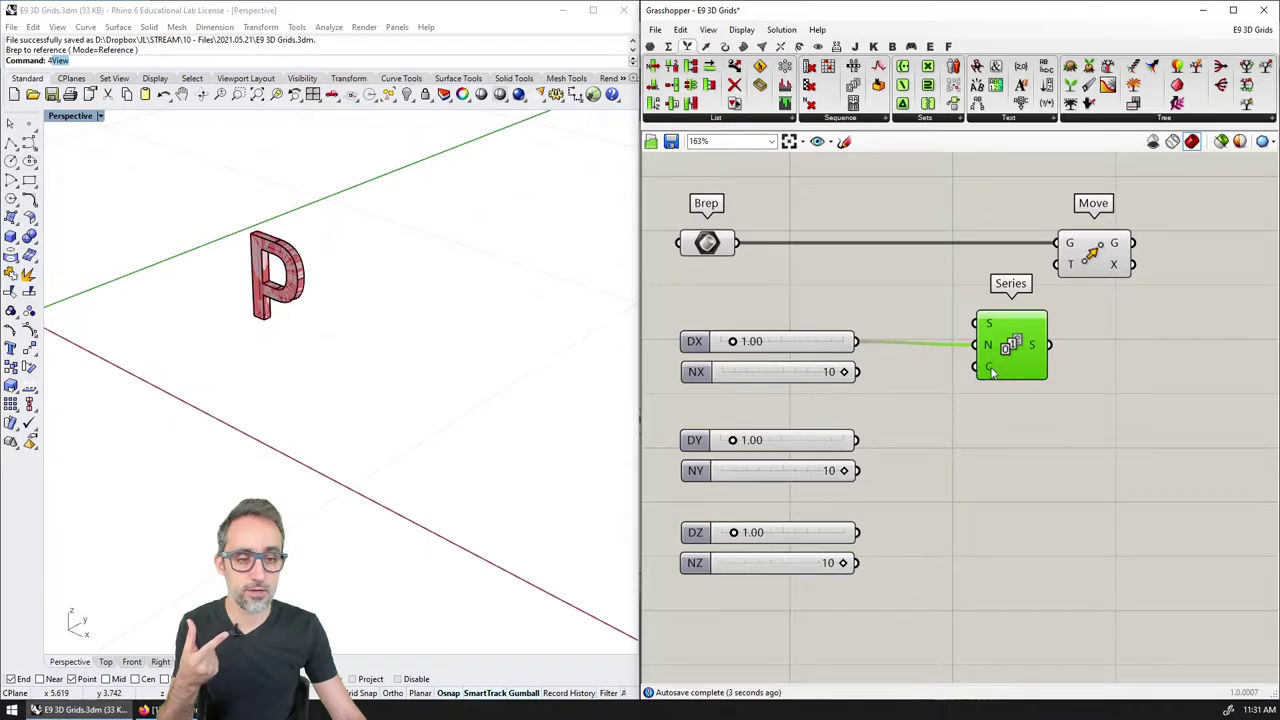
left_click_drag(857, 372, 975, 367)
Step: Insert a Panel via the PN search showing the Series output 0 to 9, sized to fit
right_click_drag(1136, 320, 1041, 331)
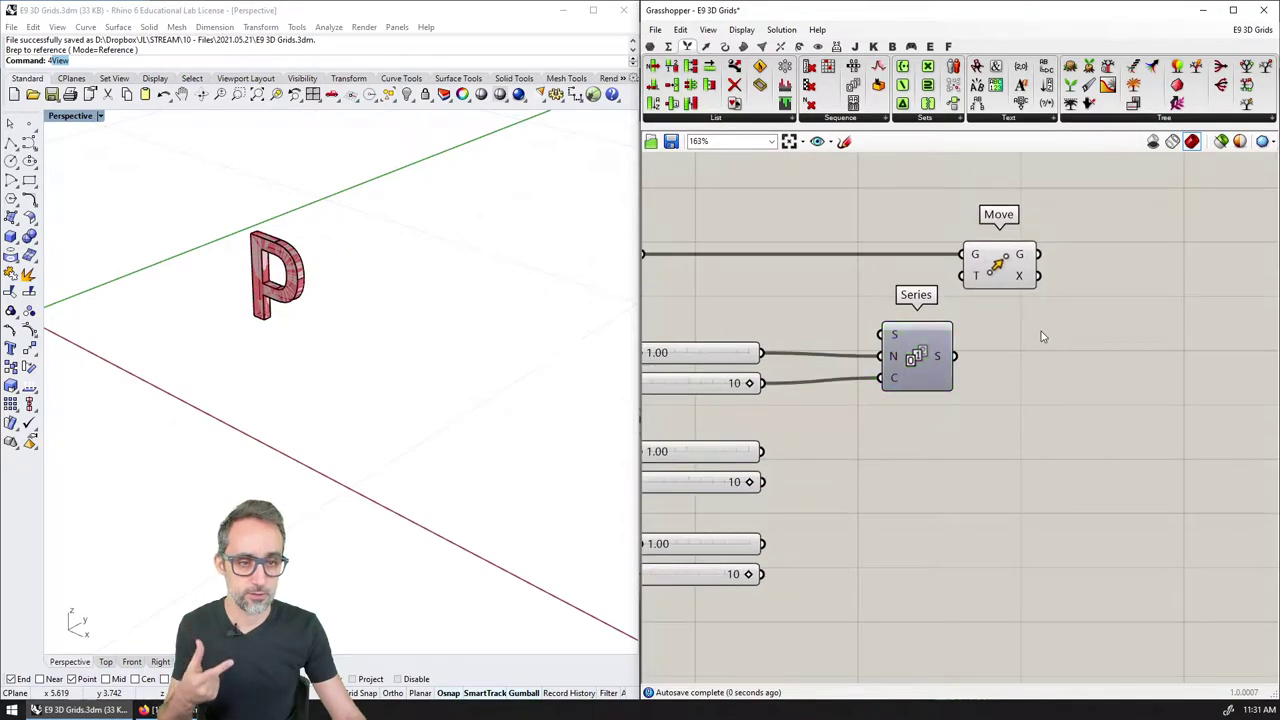
double_click(1041, 331)
type("PN")
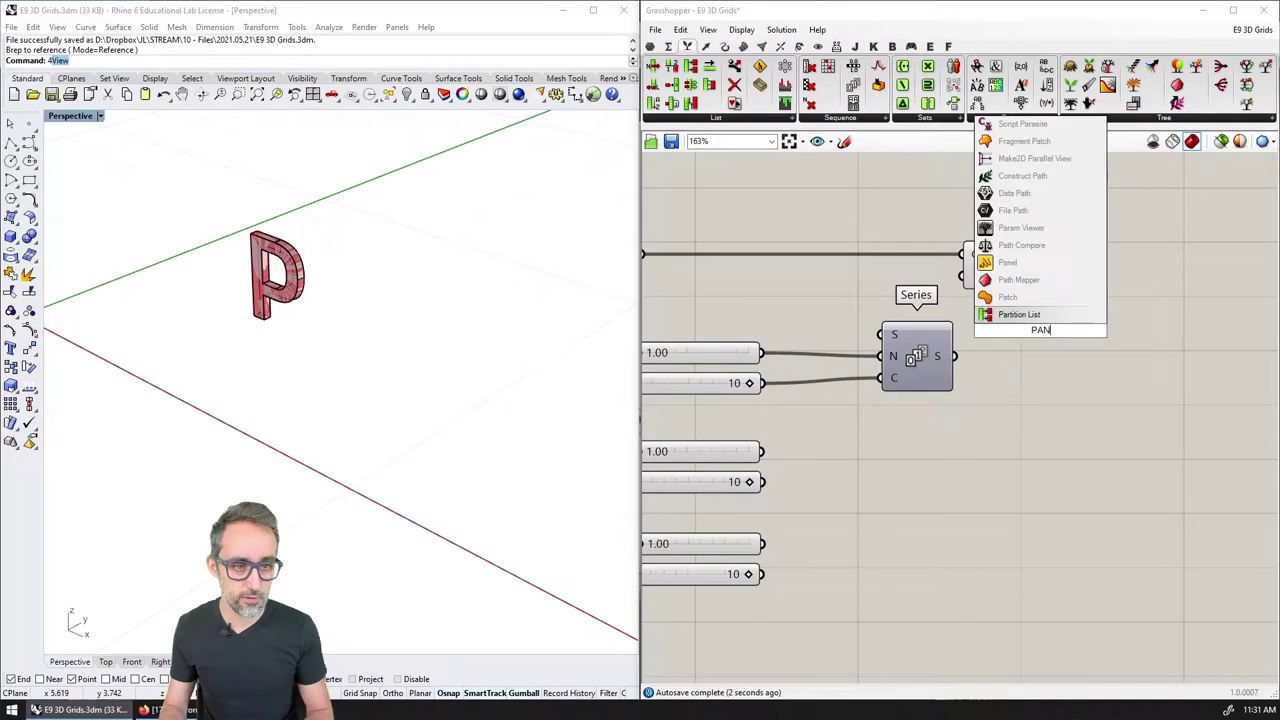
key("Return")
left_click_drag(1050, 343, 1080, 363)
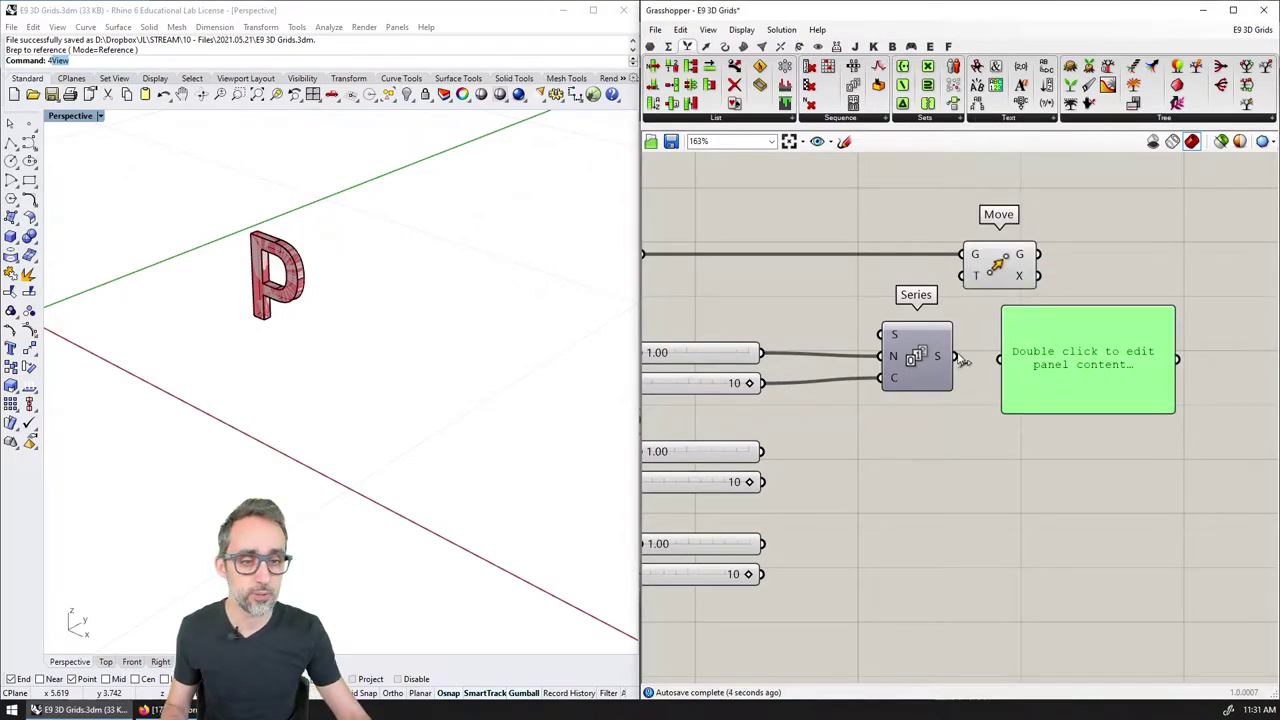
left_click_drag(956, 356, 984, 350)
scroll(1044, 370, "down", 1)
left_click_drag(1102, 390, 1097, 543)
left_click_drag(1074, 486, 984, 557)
left_click(1152, 503)
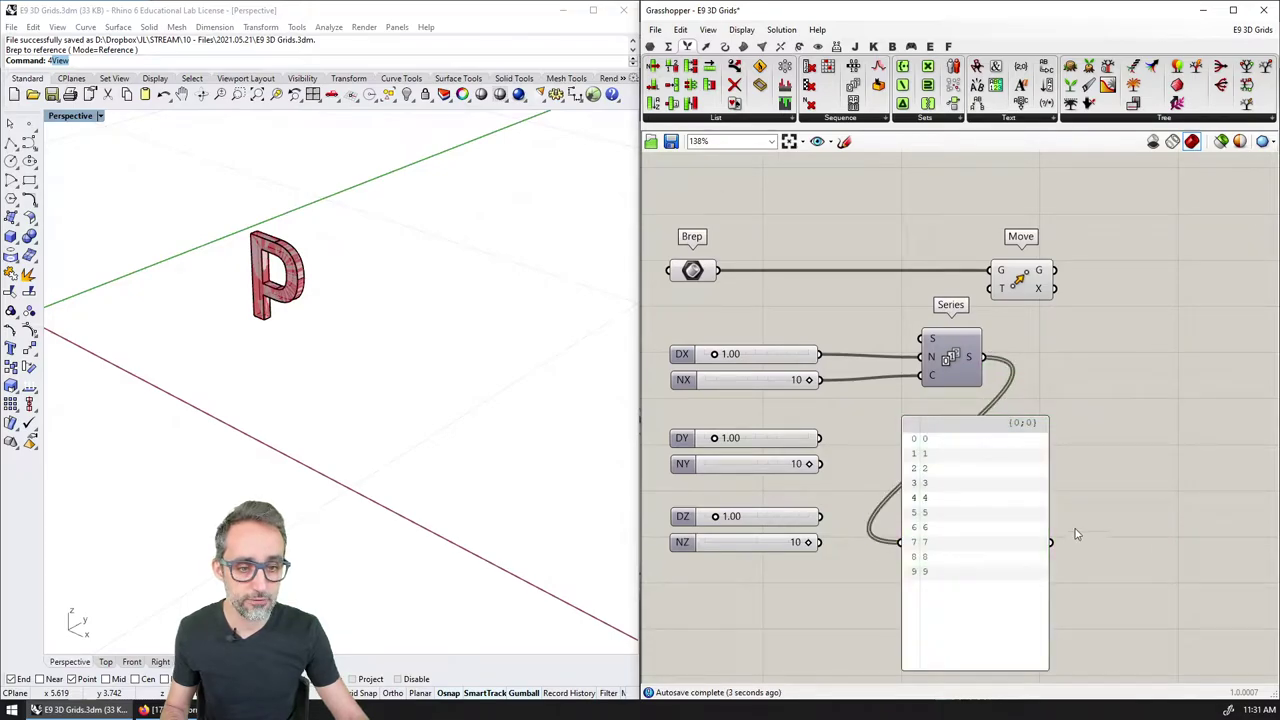
scroll(1092, 575, "up", 1)
left_click_drag(1065, 641, 1044, 600)
right_click_drag(1063, 521, 1089, 531)
scroll(897, 627, "down", 1)
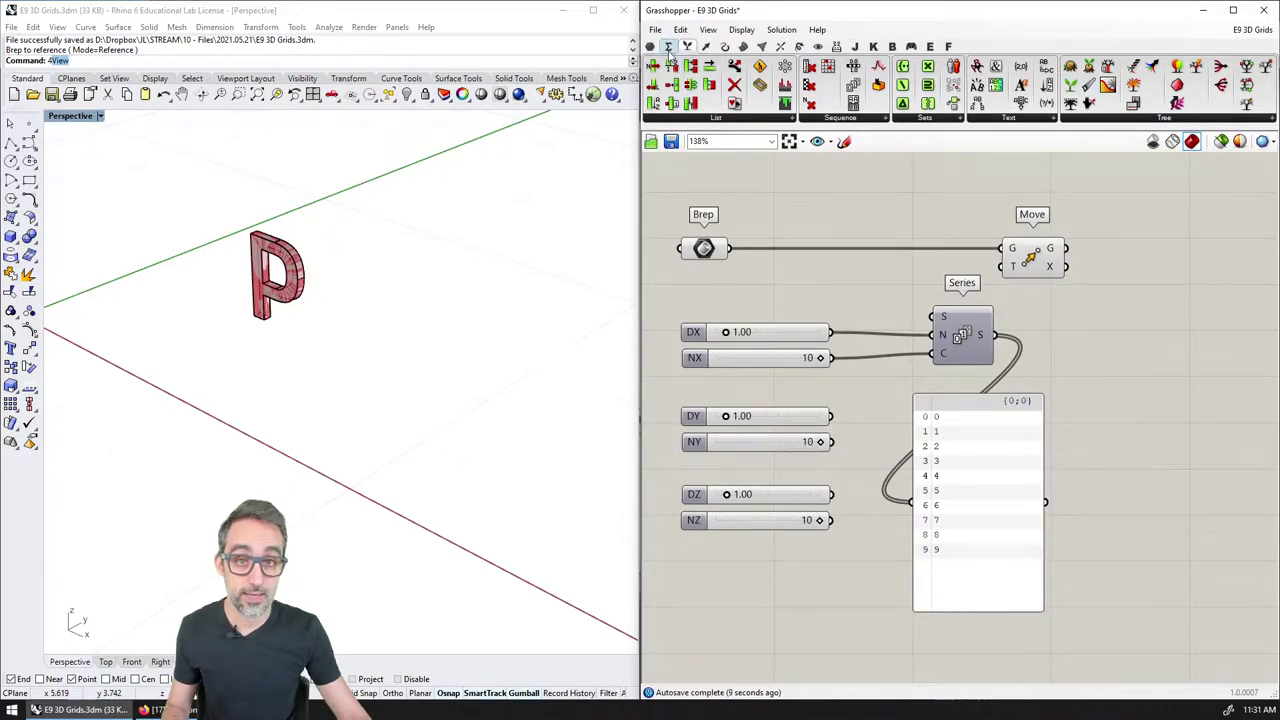
Step: Add a Vector XYZ component with the Series values feeding its X input
left_click(707, 47)
left_click(1210, 118)
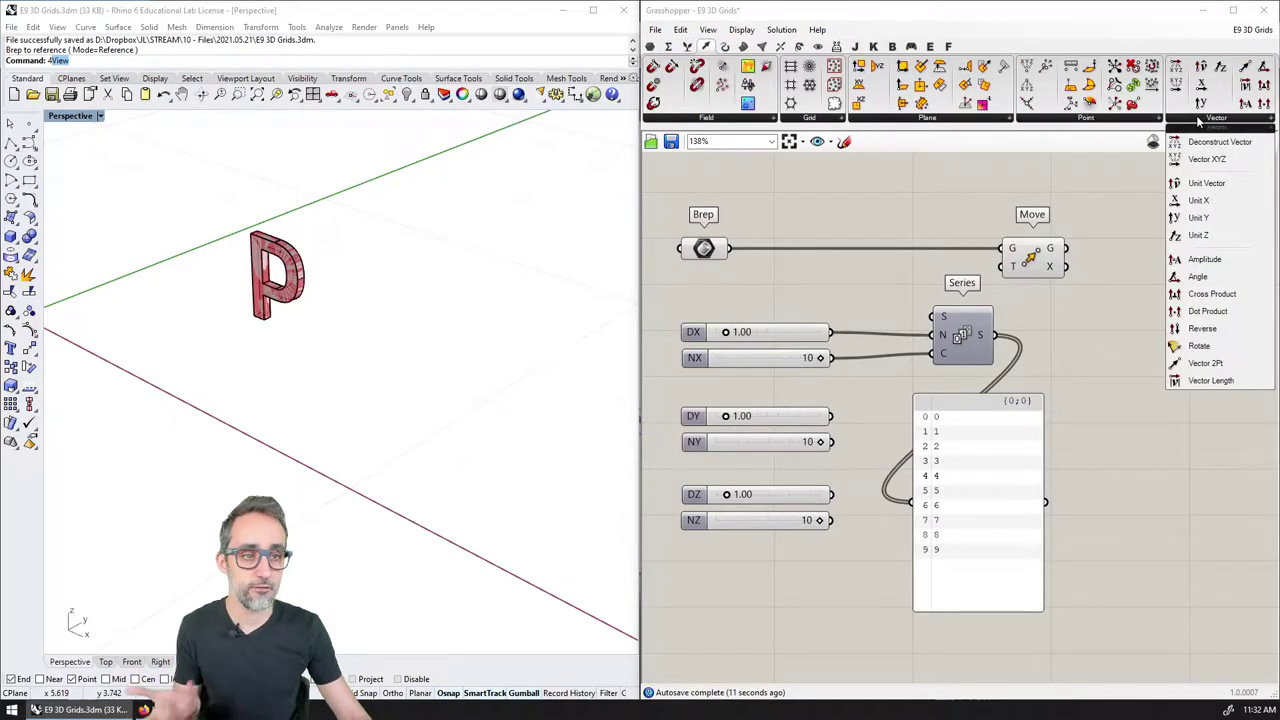
left_click(1208, 160)
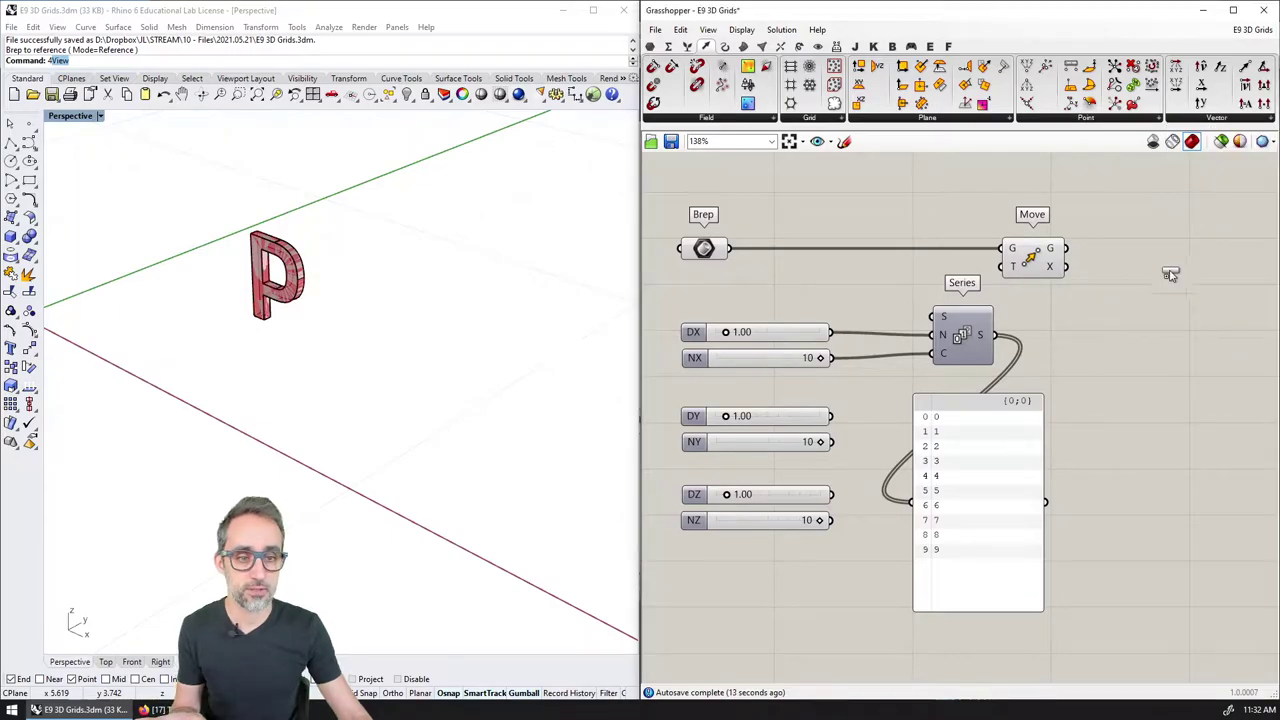
left_click(1143, 356)
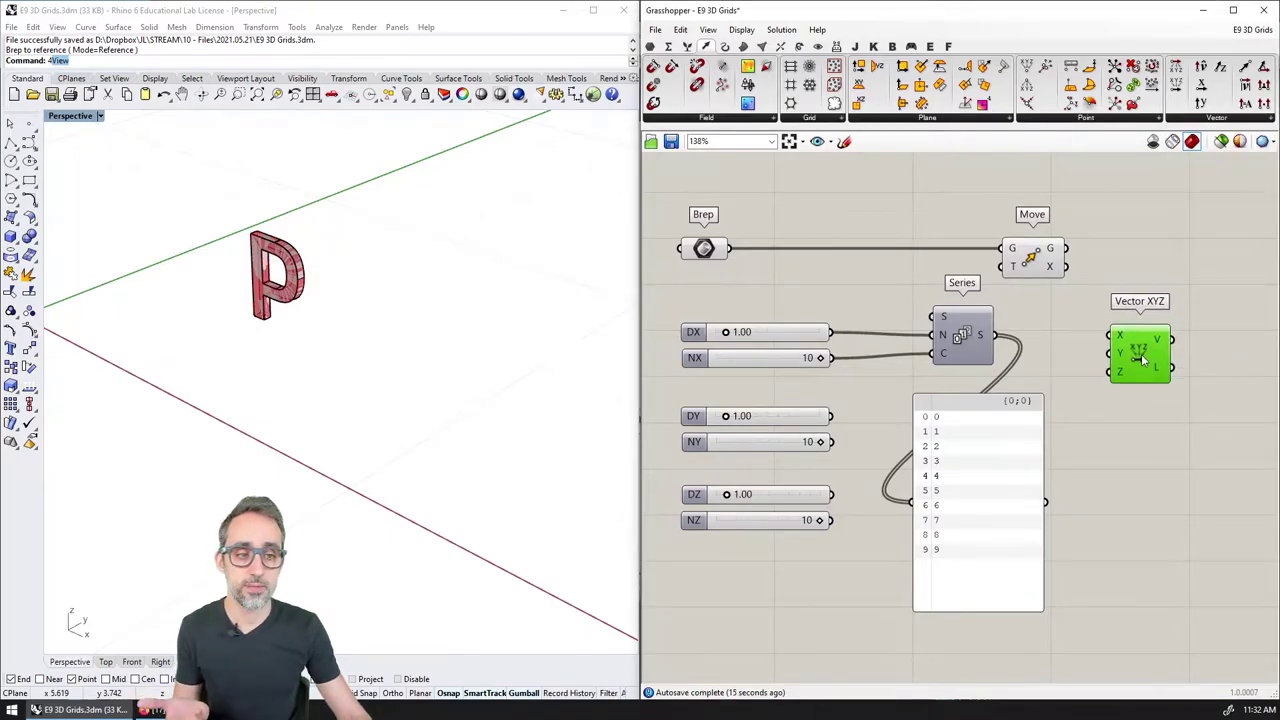
left_click_drag(1001, 341, 1118, 350)
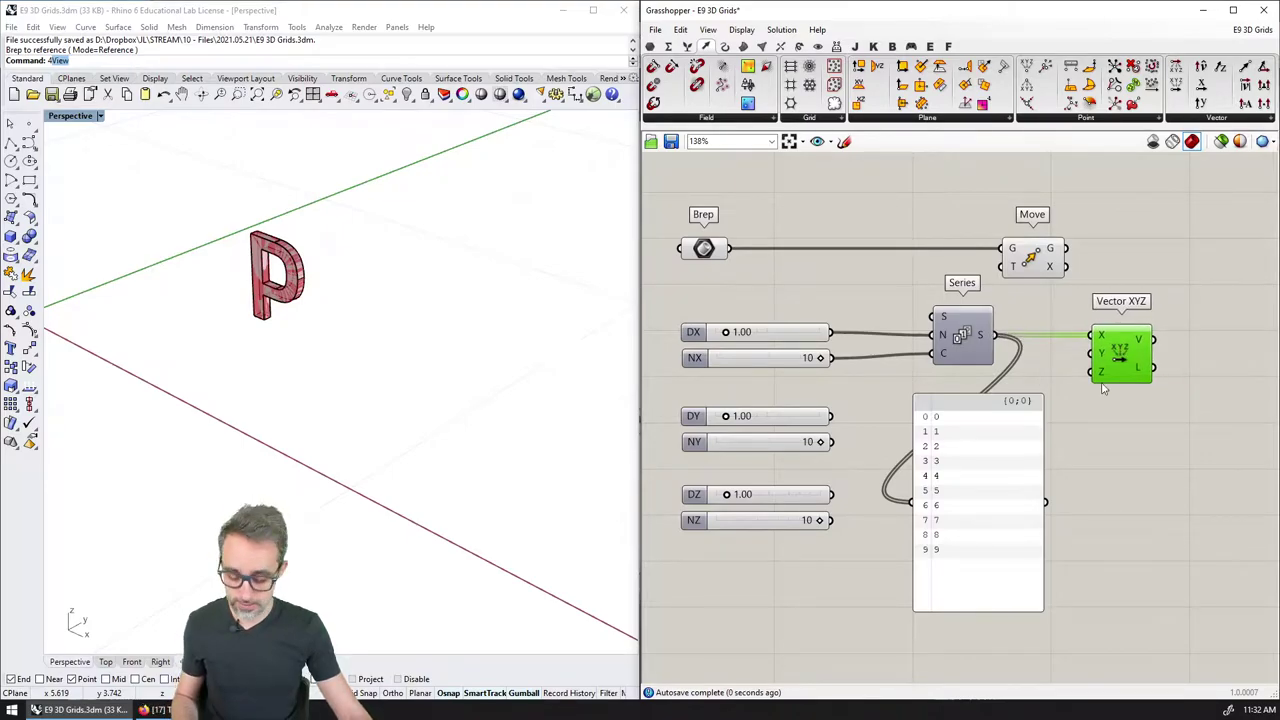
Step: Duplicate the number panel to list the vectors {0,0,0} through {9,0,0}
left_click(1005, 480)
left_click_drag(995, 478, 1159, 481, "alt")
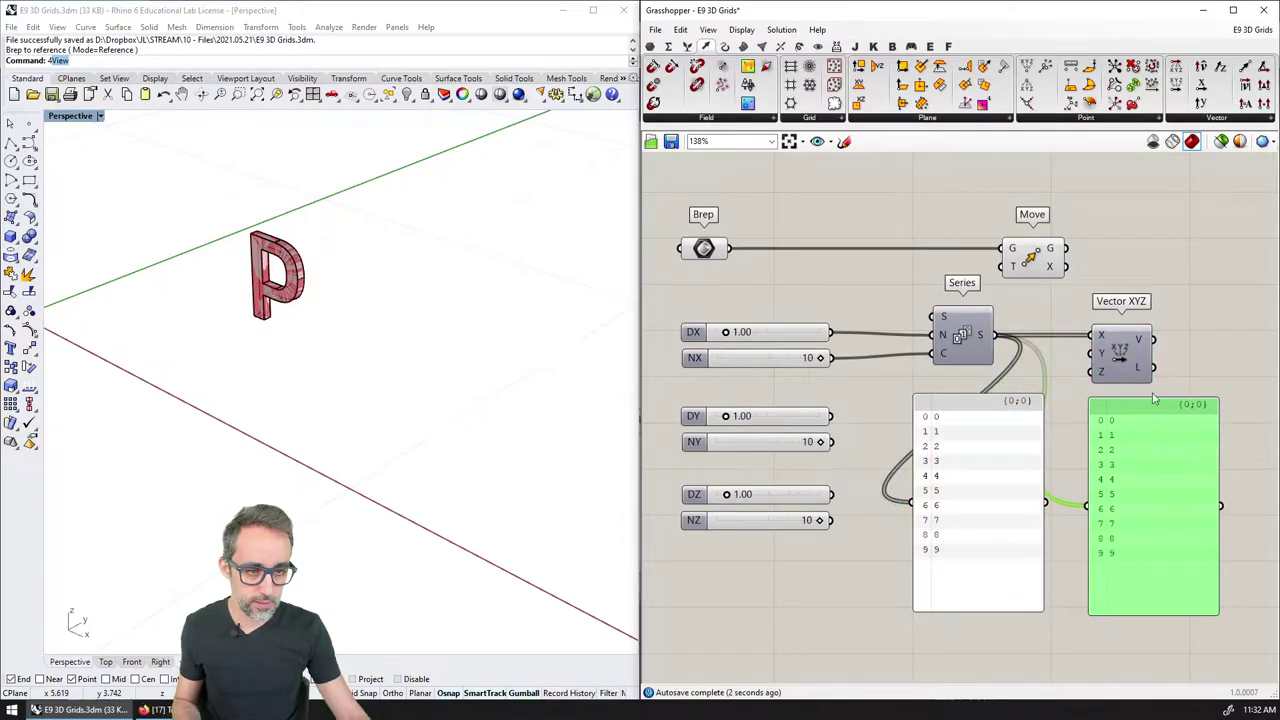
left_click_drag(1088, 512, 1090, 508)
scroll(1004, 385, "up", 3)
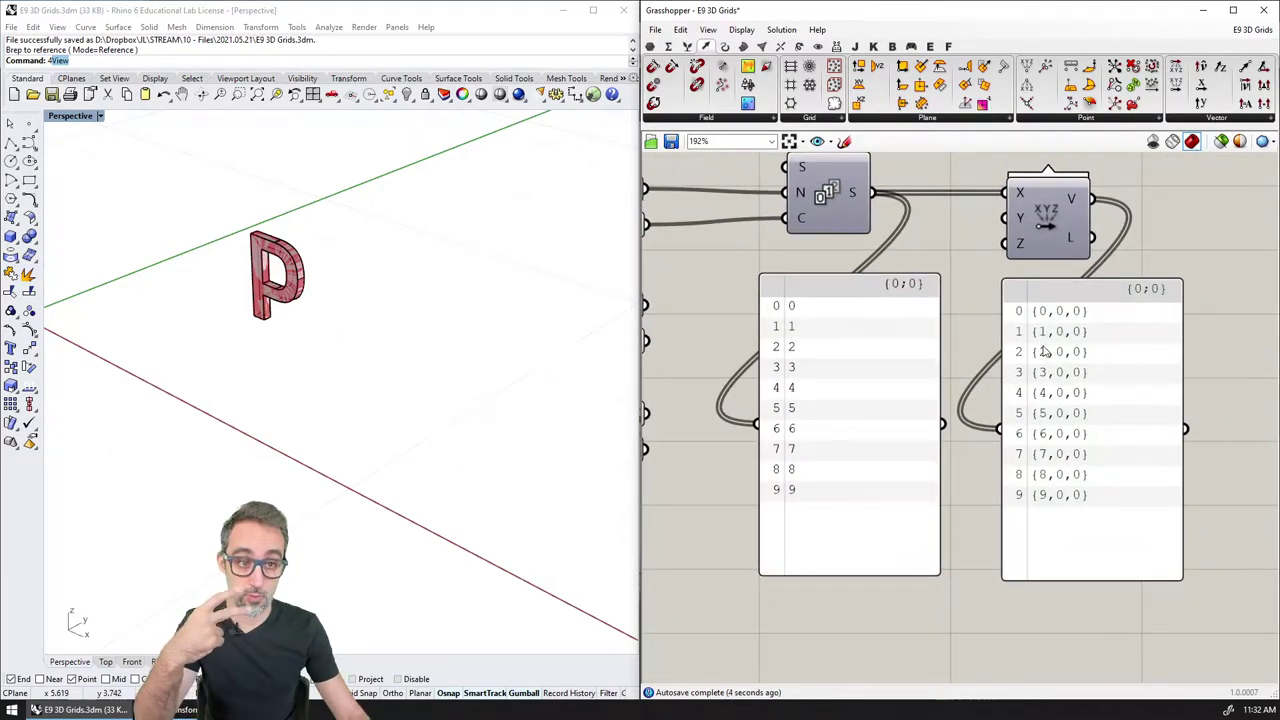
scroll(1037, 505, "down", 2)
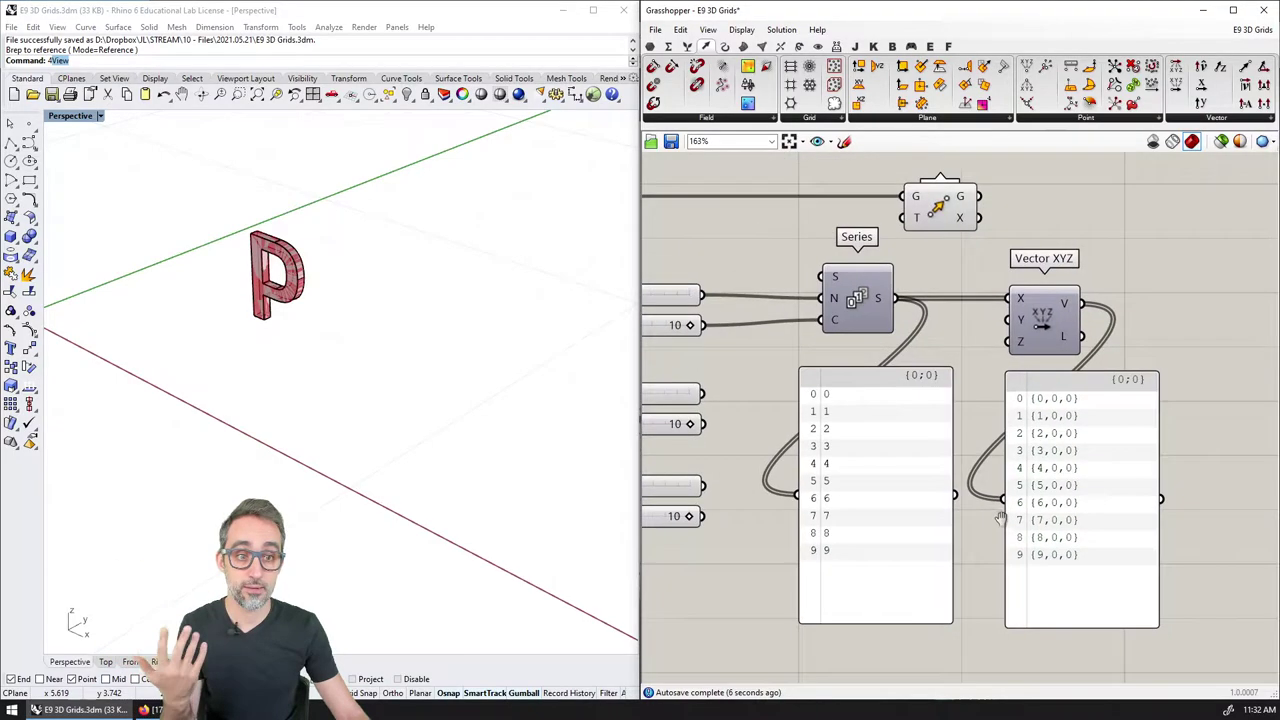
Step: Wire the Vector XYZ output into Move's T input, creating a row of ten P copies along X
right_click_drag(993, 404, 975, 433)
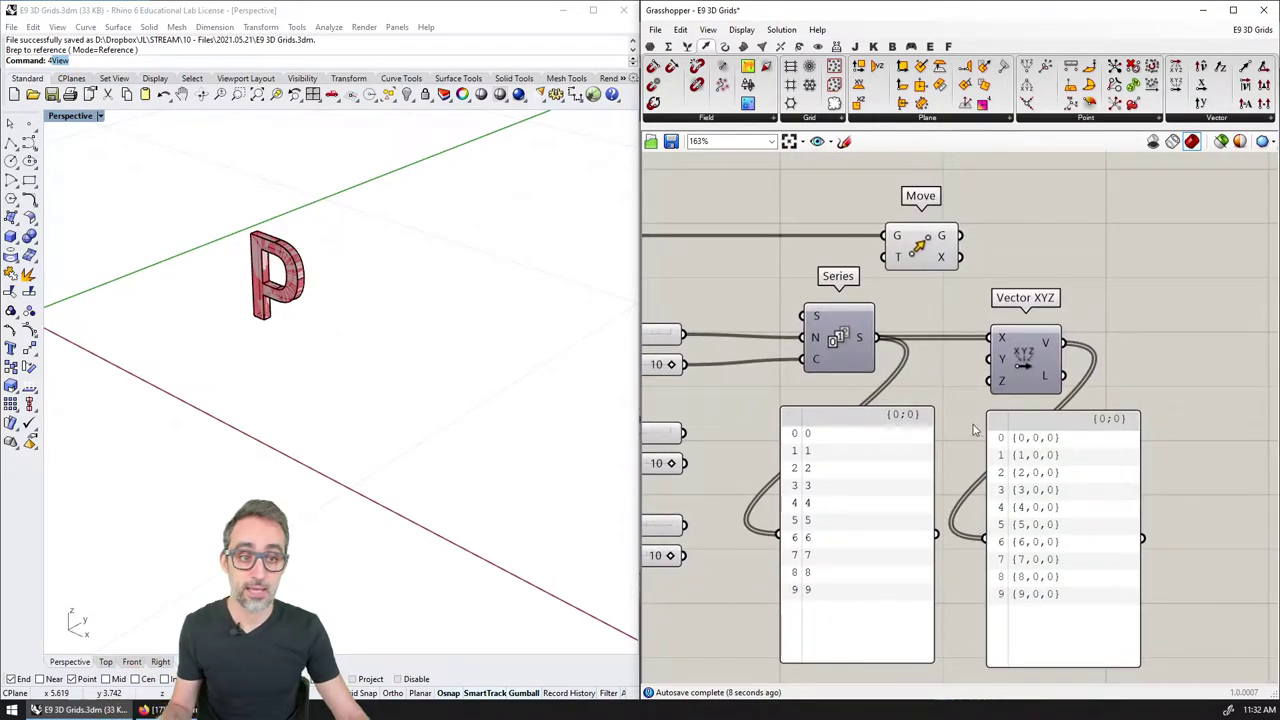
scroll(968, 266, "down", 2)
left_click_drag(919, 271, 1108, 274)
scroll(909, 271, "down", 2)
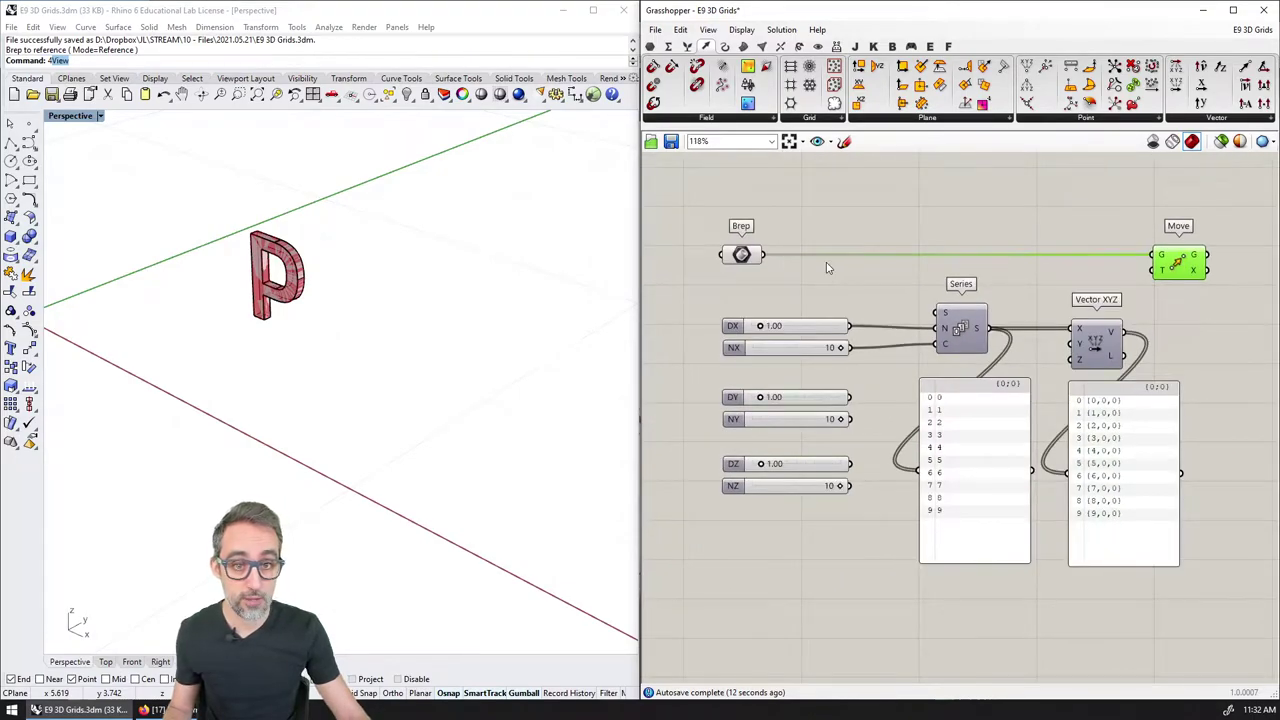
right_click_drag(817, 268, 751, 264)
left_click_drag(1058, 325, 1089, 266)
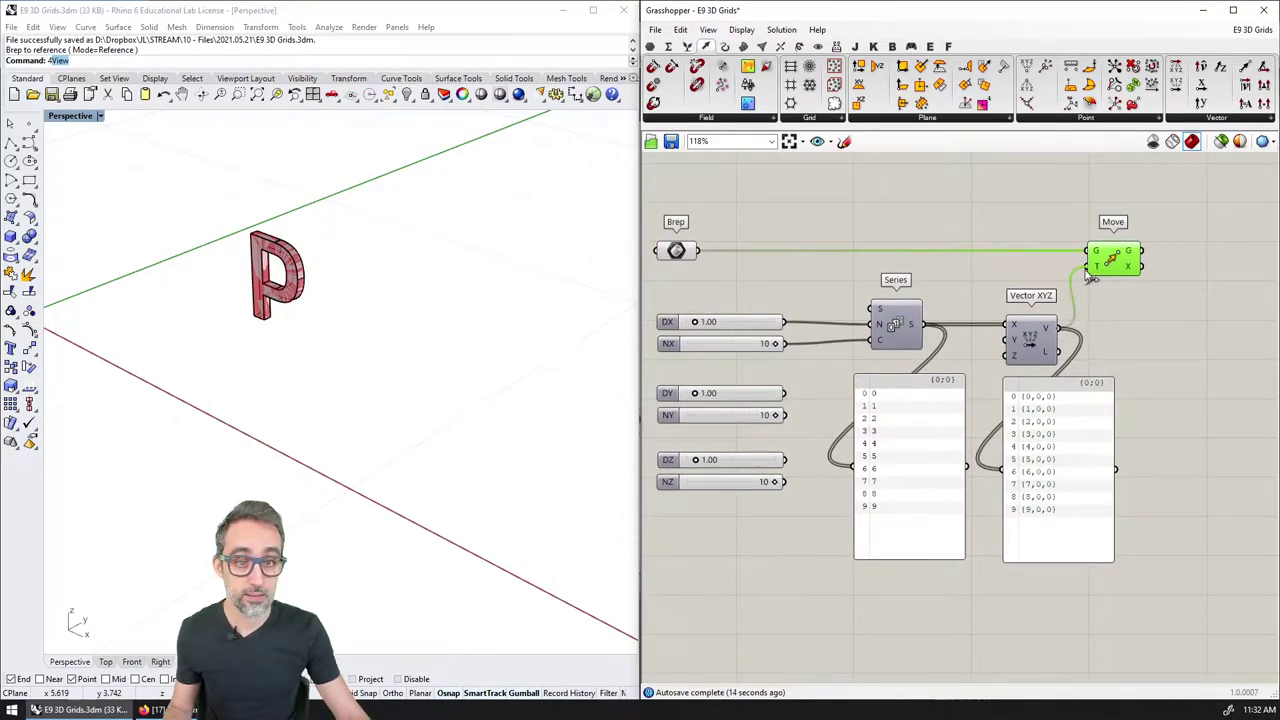
right_click_drag(1130, 355, 1010, 305)
scroll(350, 320, "down", 3)
right_click_drag(360, 313, 358, 334, "shift")
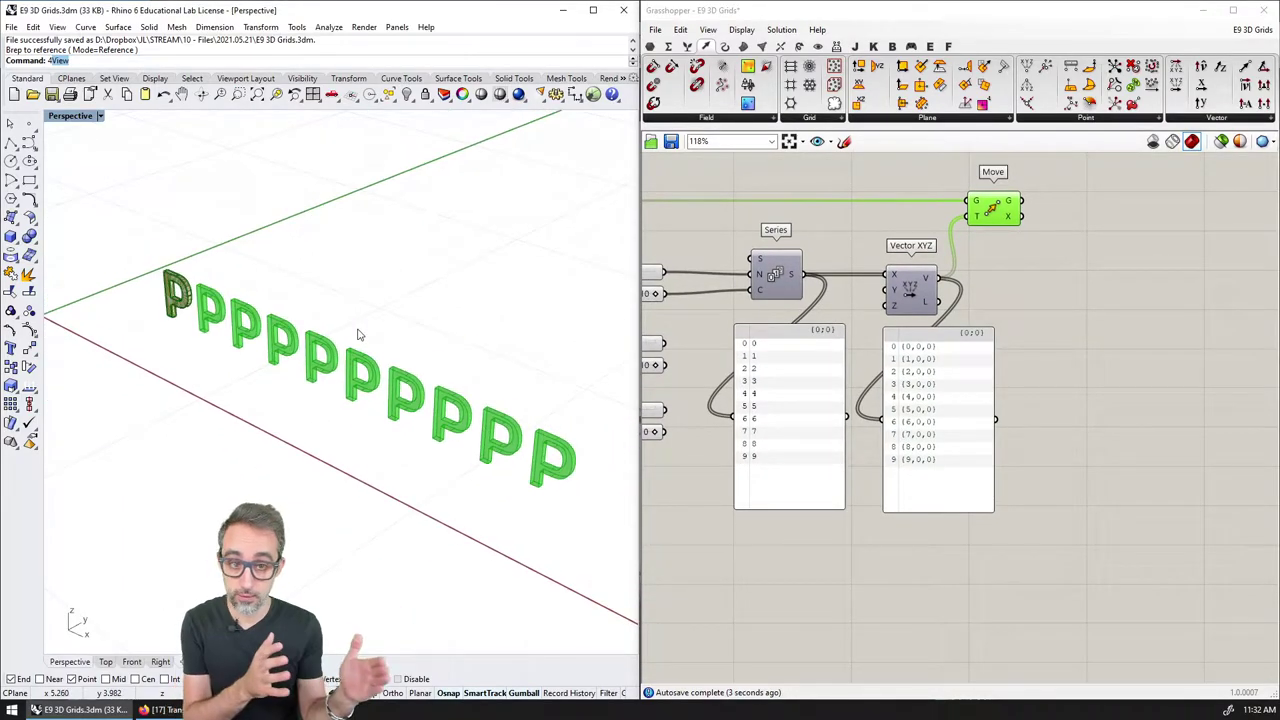
Step: List the moved P Breps in a duplicated panel and try a different DX spacing
left_click(911, 403)
left_click_drag(911, 403, 1053, 404)
left_click_drag(1022, 201, 1025, 419)
left_click(1036, 302)
scroll(1036, 302, "up", 2)
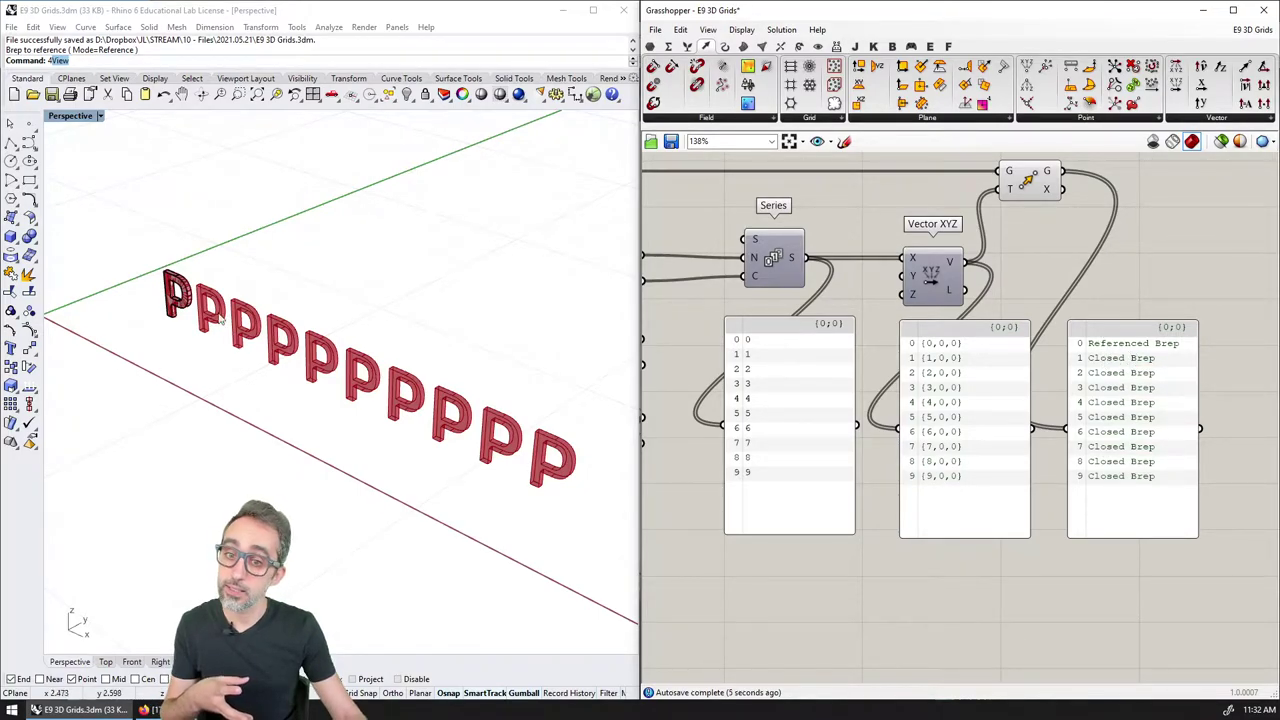
right_click_drag(735, 312, 1010, 325)
scroll(813, 292, "up", 1)
left_click_drag(816, 272, 822, 276)
Step: Set DX to 0.95 and group the Brep and six sliders as 'INPUTS'
mouse_move(927, 302)
left_mouse_down()
mouse_move(871, 304)
mouse_move(920, 306)
left_mouse_up()
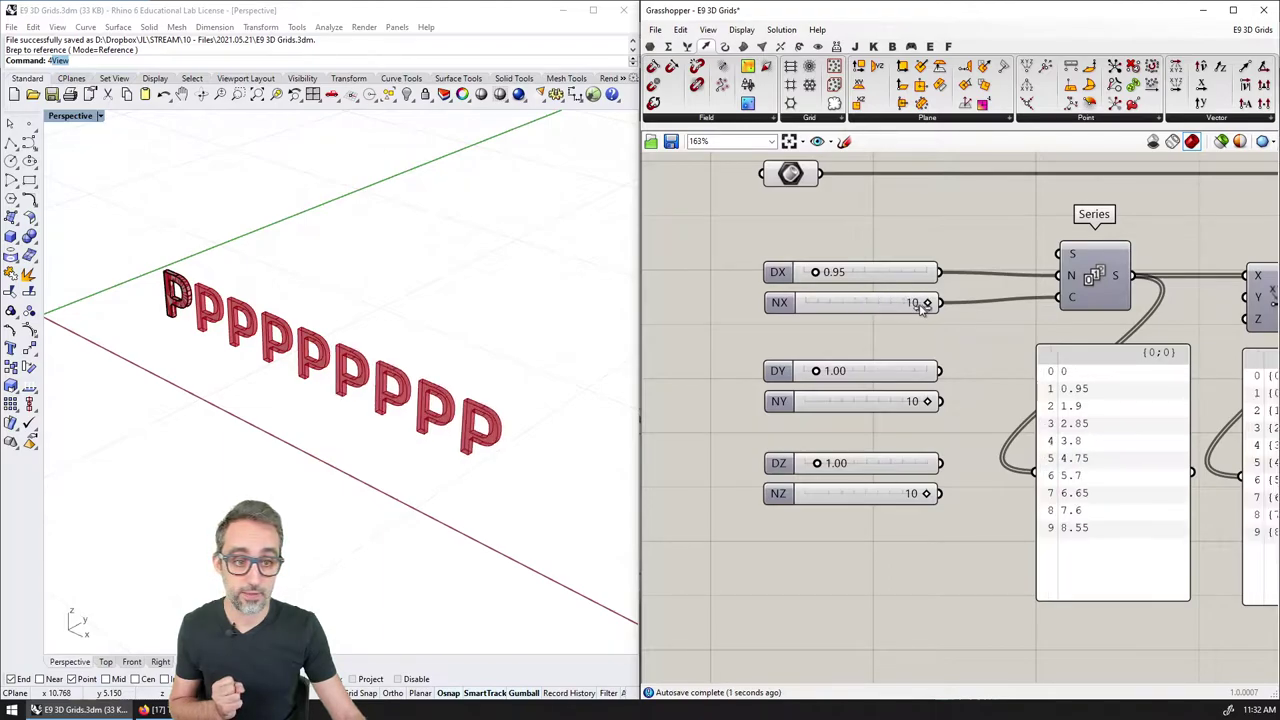
scroll(897, 314, "down", 2)
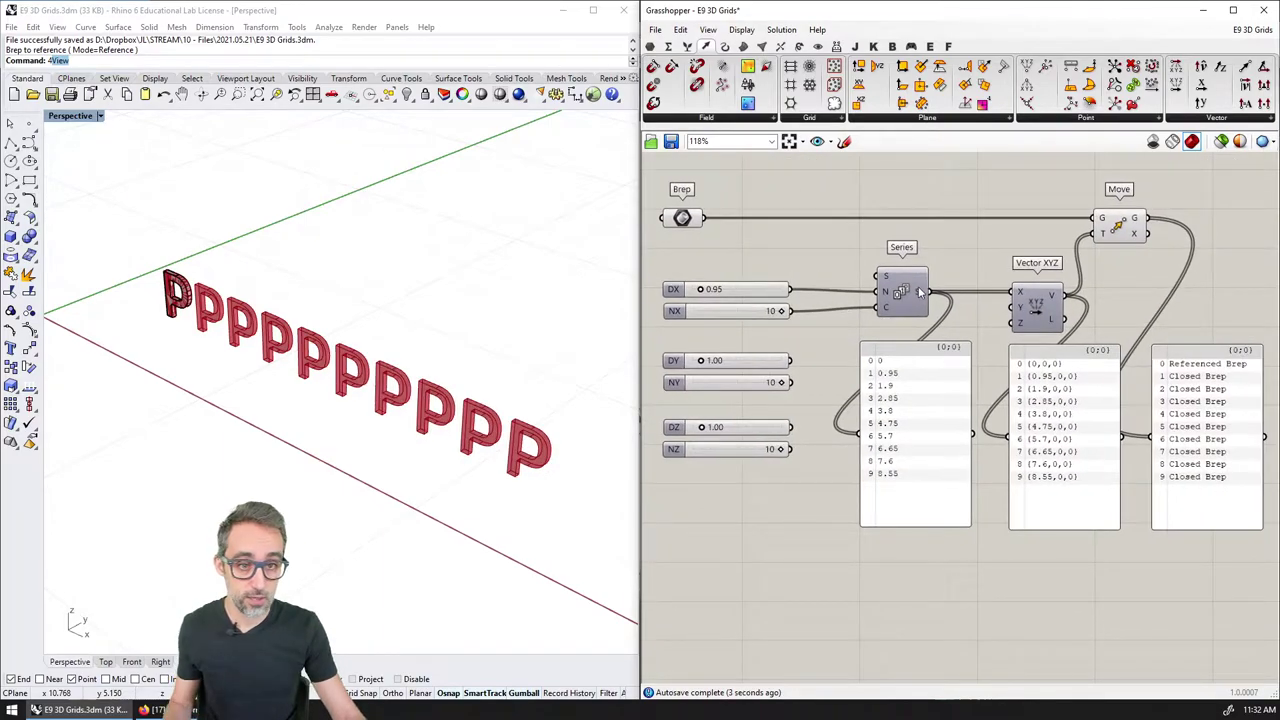
right_click_drag(822, 291, 850, 305)
left_click_drag(686, 190, 846, 457)
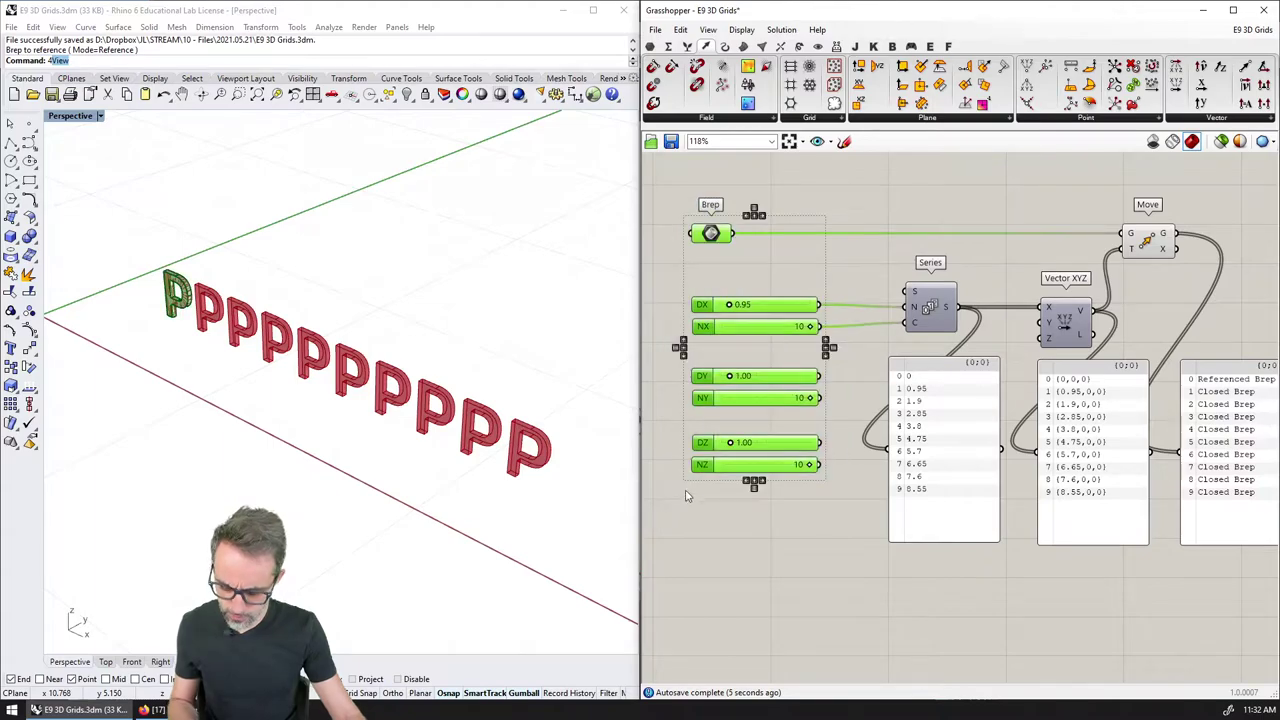
right_click(754, 262)
right_click(780, 270)
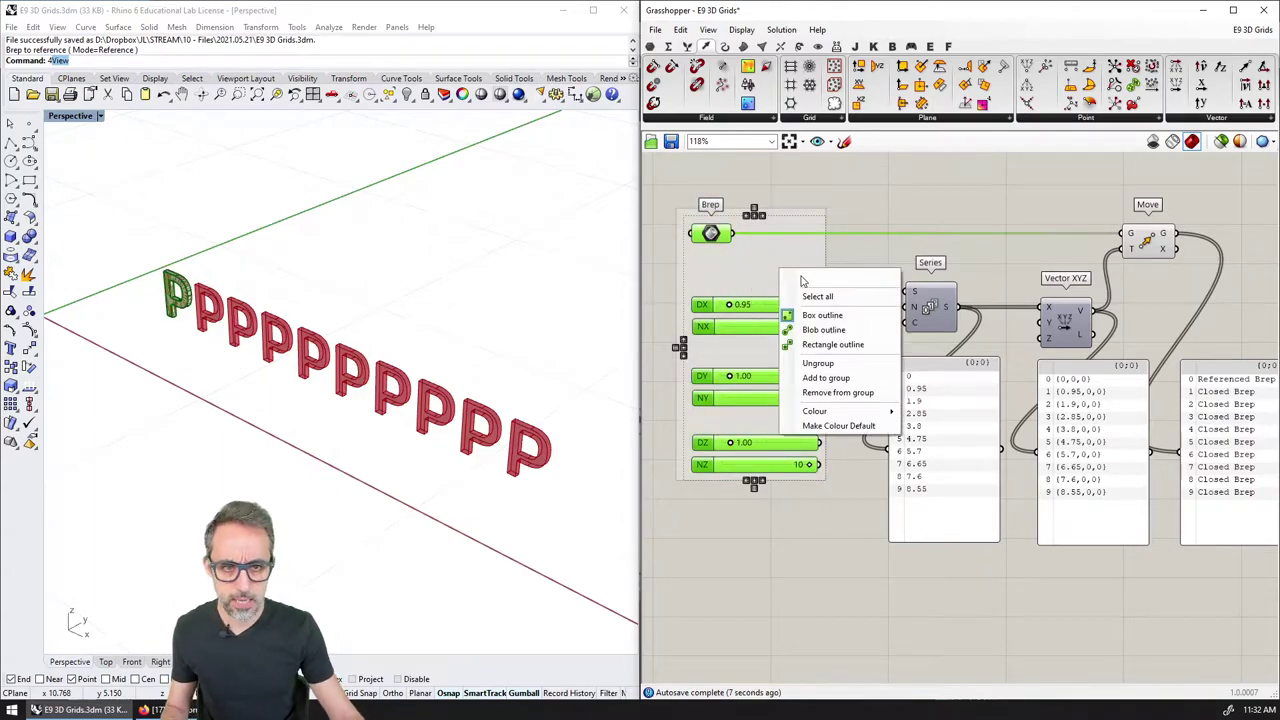
left_click(825, 277)
type("INPUTS")
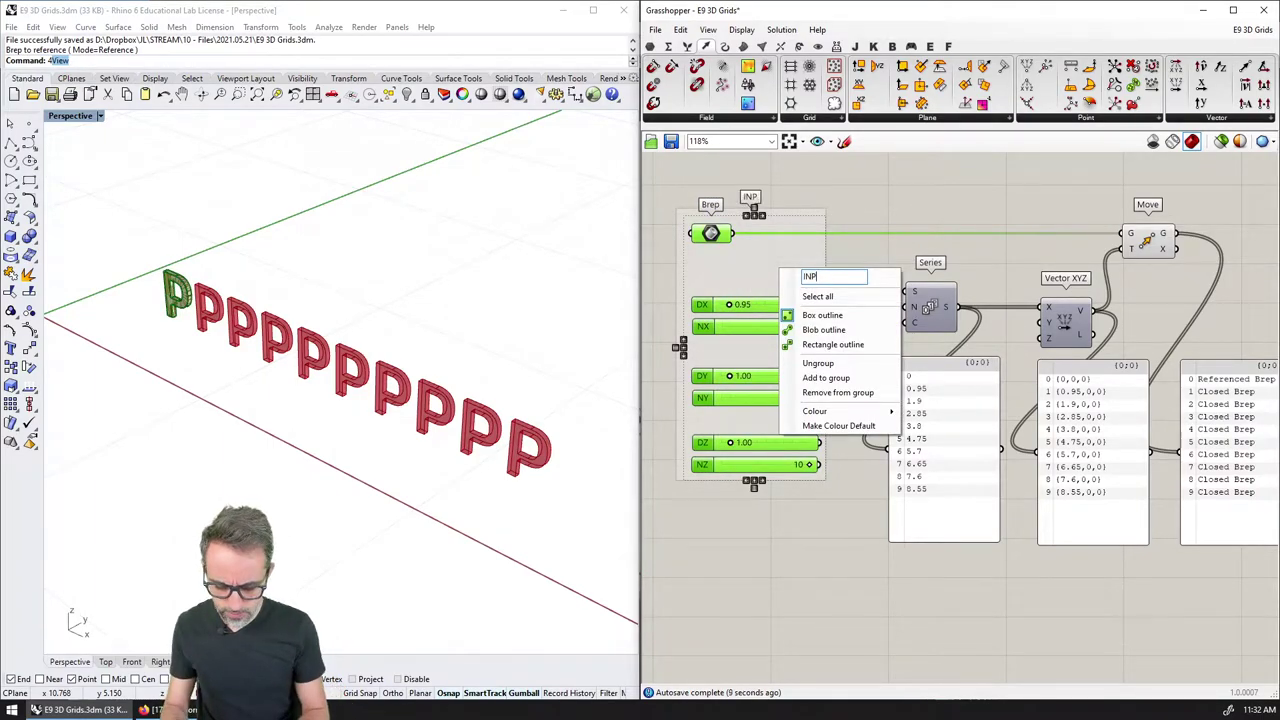
key("Return")
Step: Group the Series, Vector XYZ and Move components as 'ARRAY IN X'
right_click_drag(1262, 176, 1160, 175)
left_click_drag(1117, 196, 845, 290)
left_click_drag(963, 322, 920, 322)
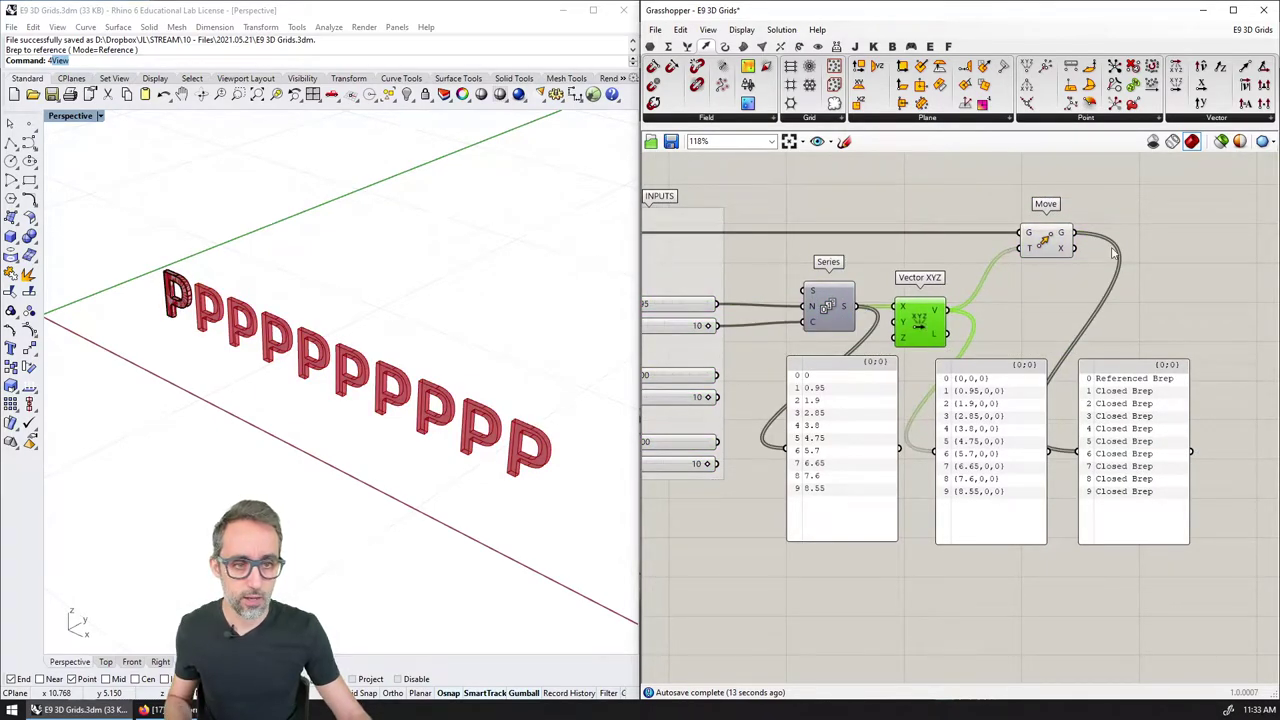
left_click(1050, 242, "shift")
left_click(1050, 266)
left_click_drag(1045, 245, 1002, 245)
left_click_drag(1068, 199, 843, 332)
key("ctrl+g")
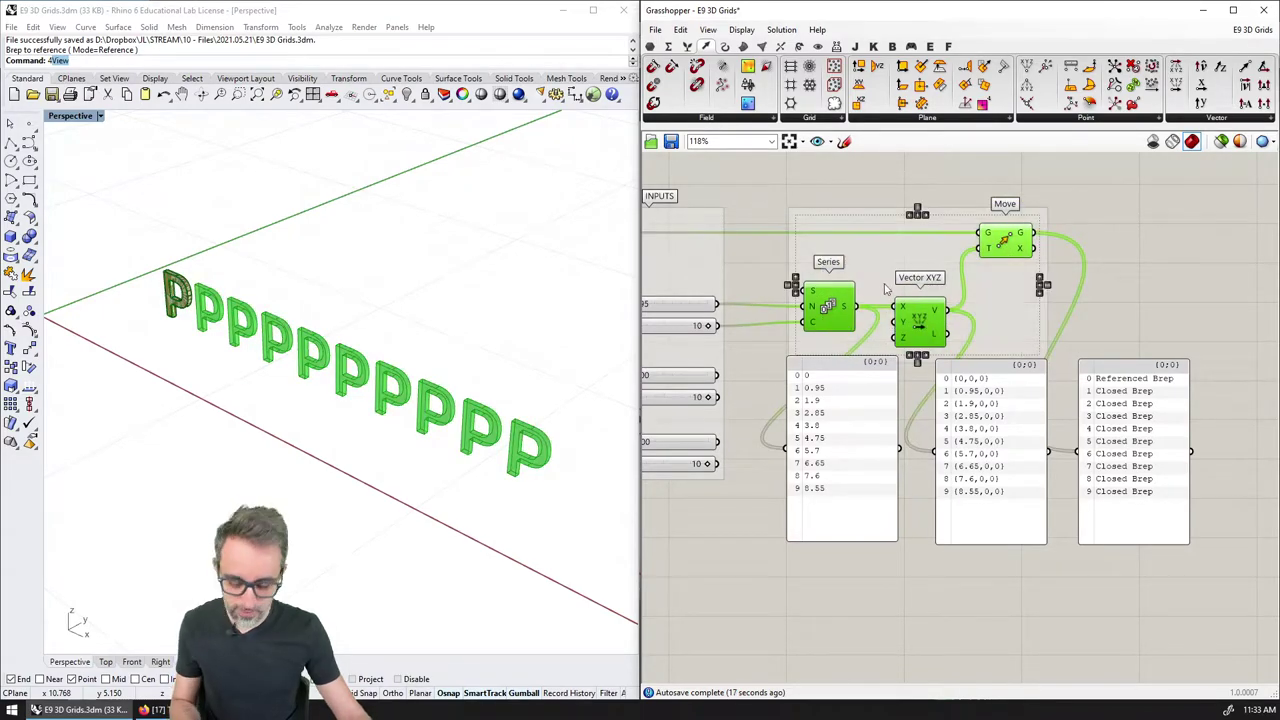
right_click(896, 261)
type("ARRAY IN X")
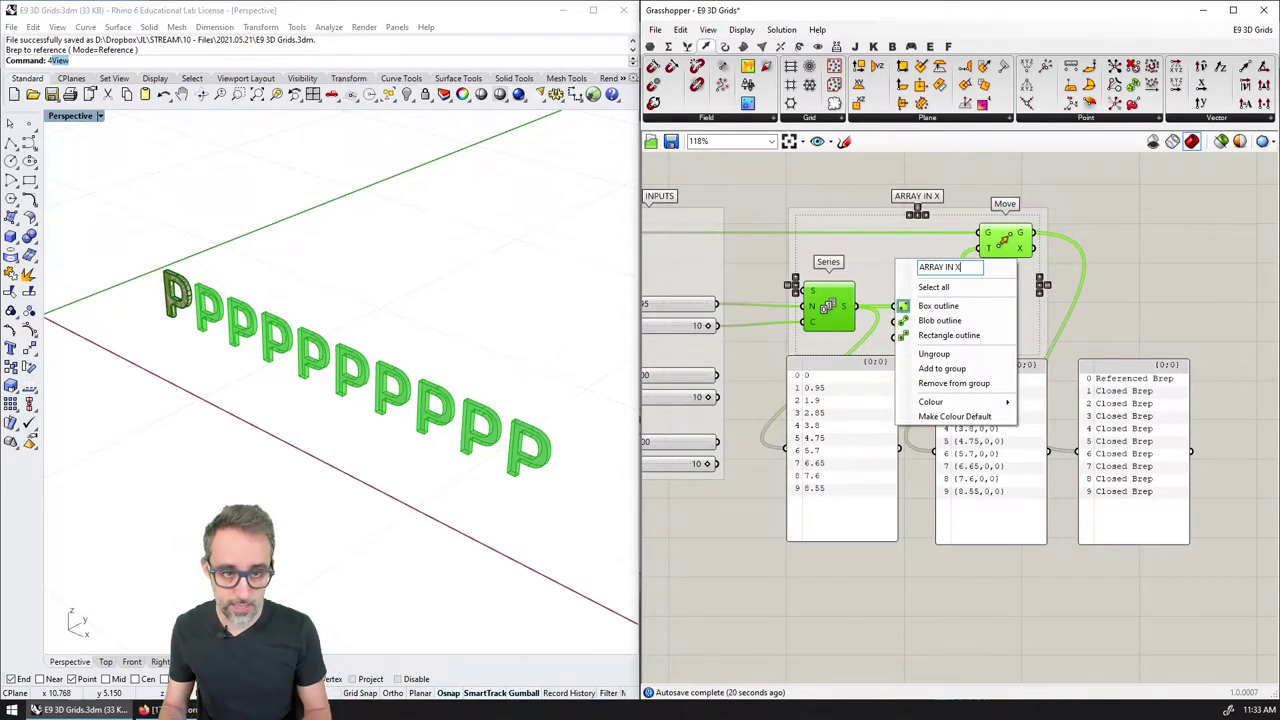
key("Return")
Step: Move the three output panels further down and shift the ARRAY IN X group right
scroll(934, 268, "down", 2)
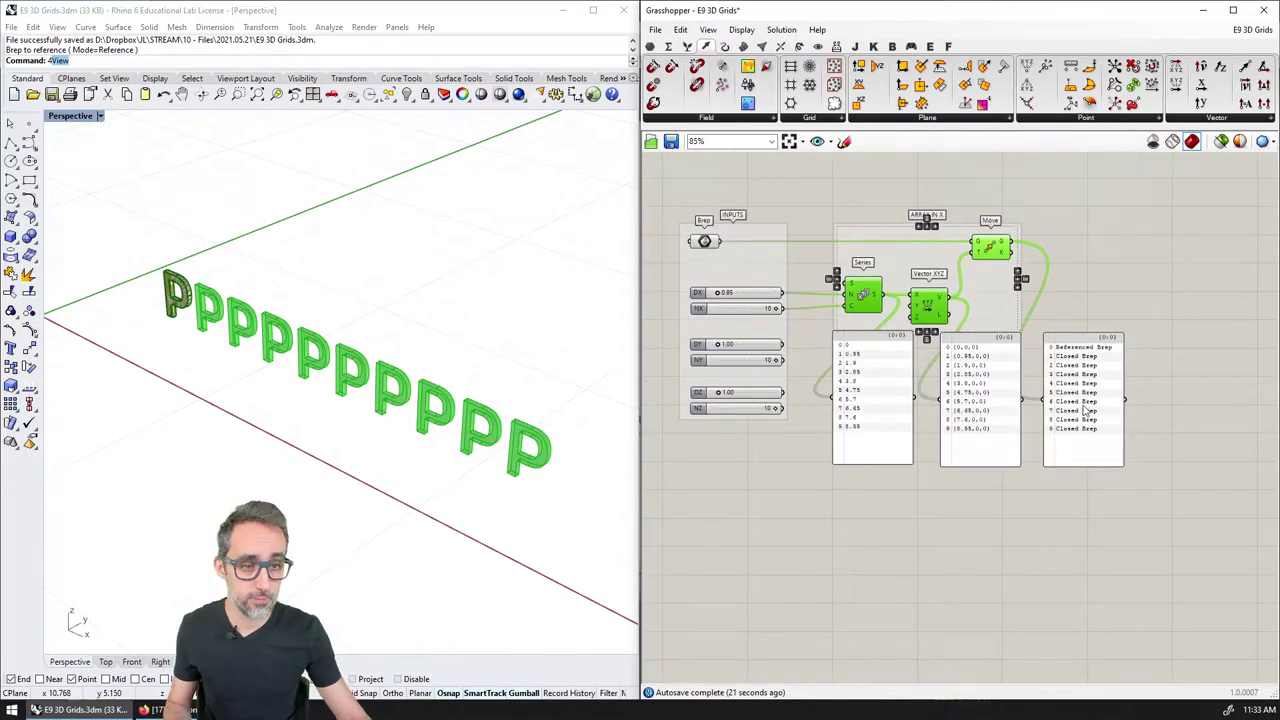
left_click_drag(1143, 409, 889, 577)
left_click_drag(995, 285, 1035, 283)
left_click(894, 363)
scroll(894, 368, "up", 1)
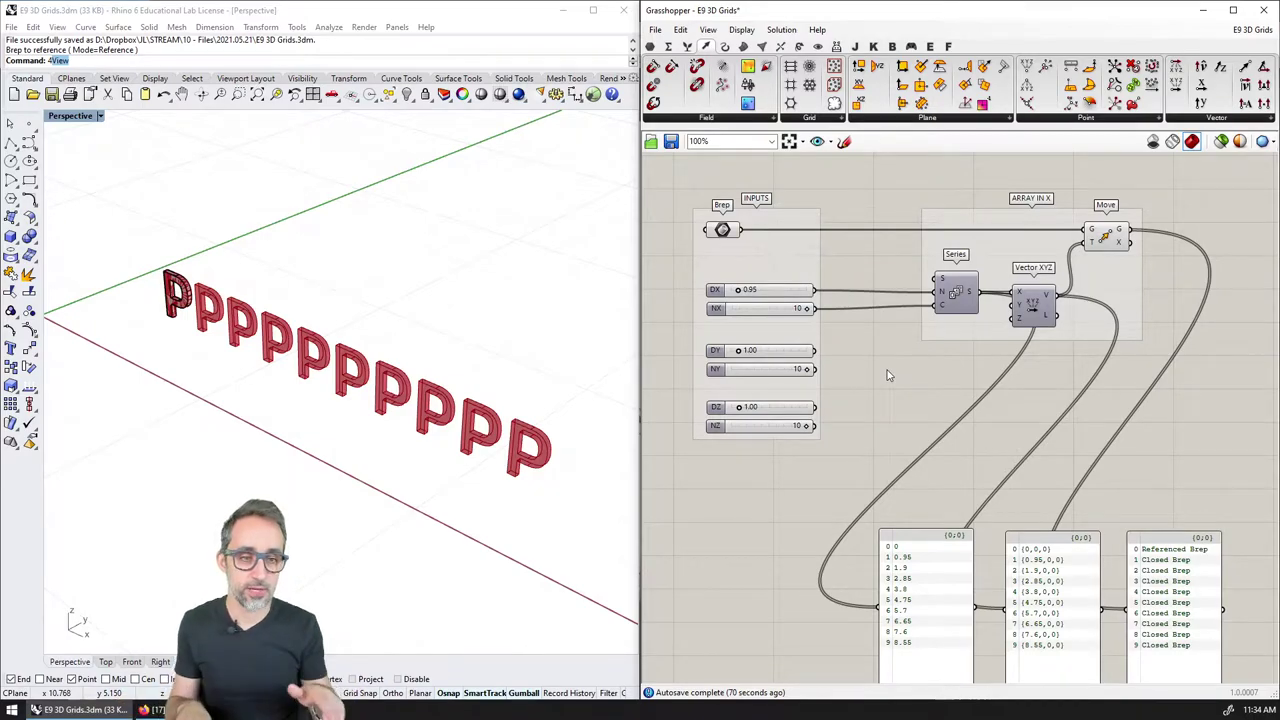
scroll(957, 339, "up", 2)
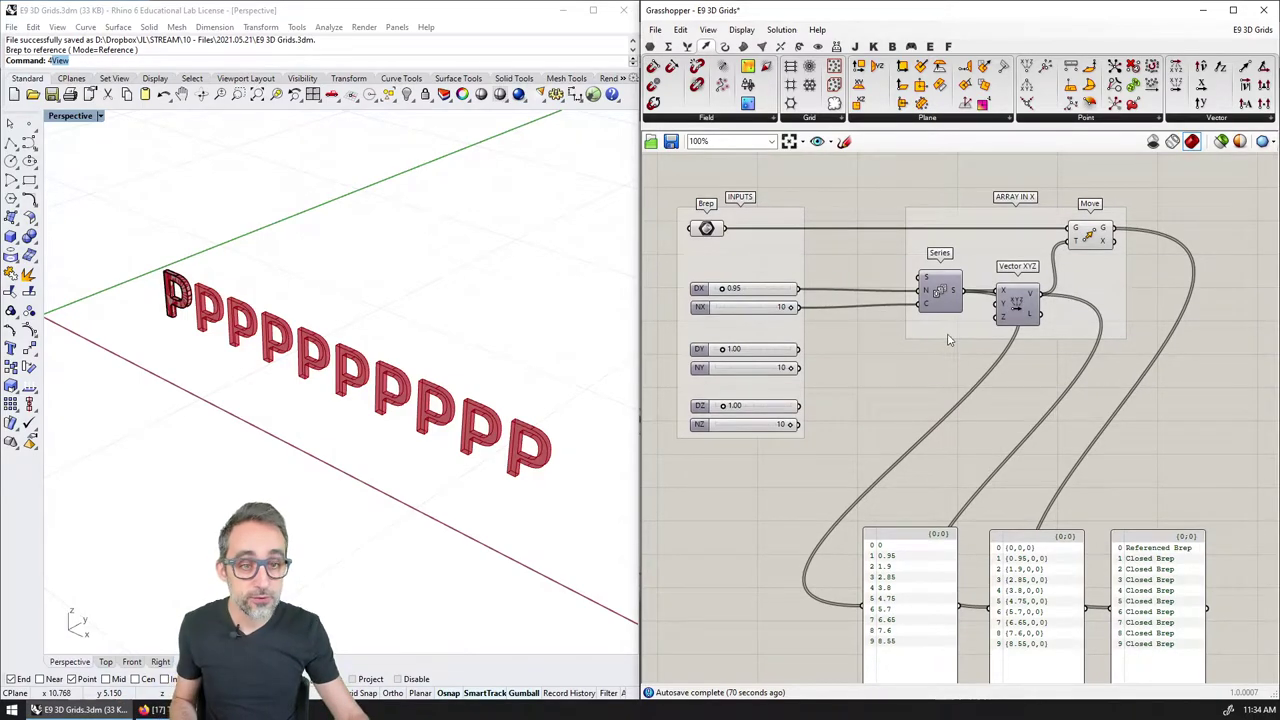
Step: Copy the Series below, driven by DY at 1.38 and NY at 9, shown in the first panel
left_click(942, 289)
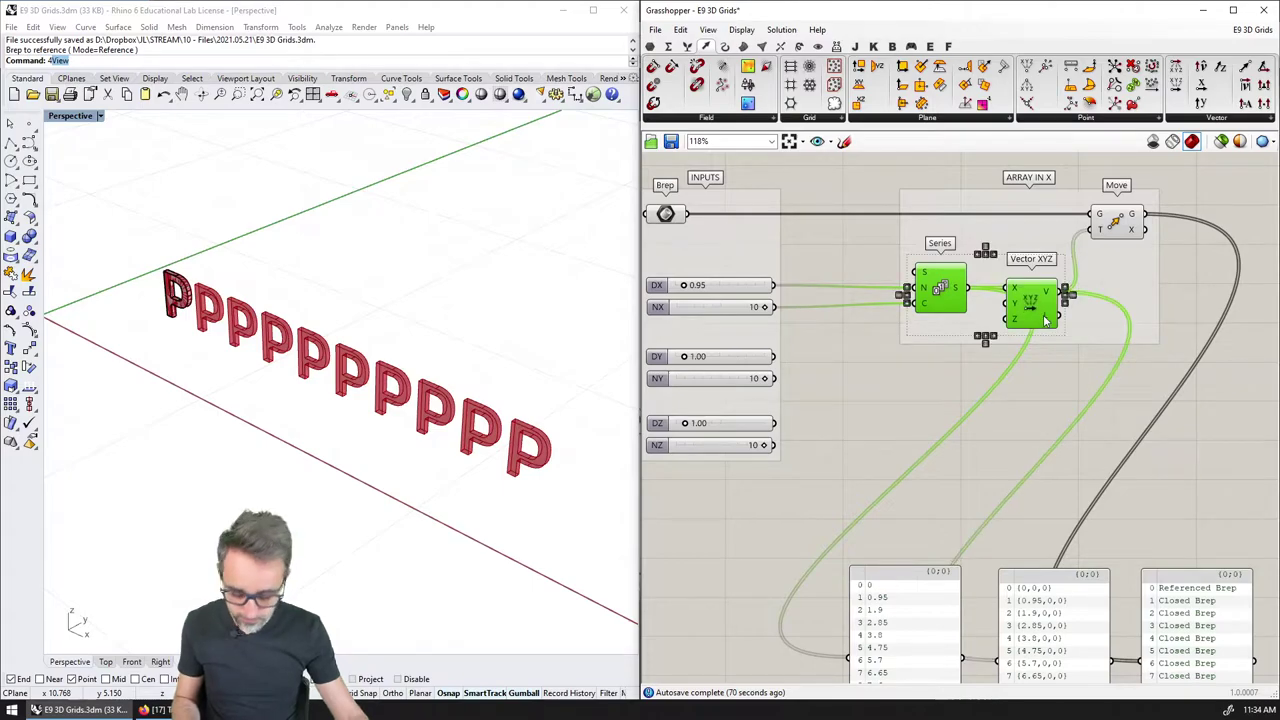
left_click_drag(940, 290, 922, 423, "alt")
left_click_drag(776, 357, 918, 440)
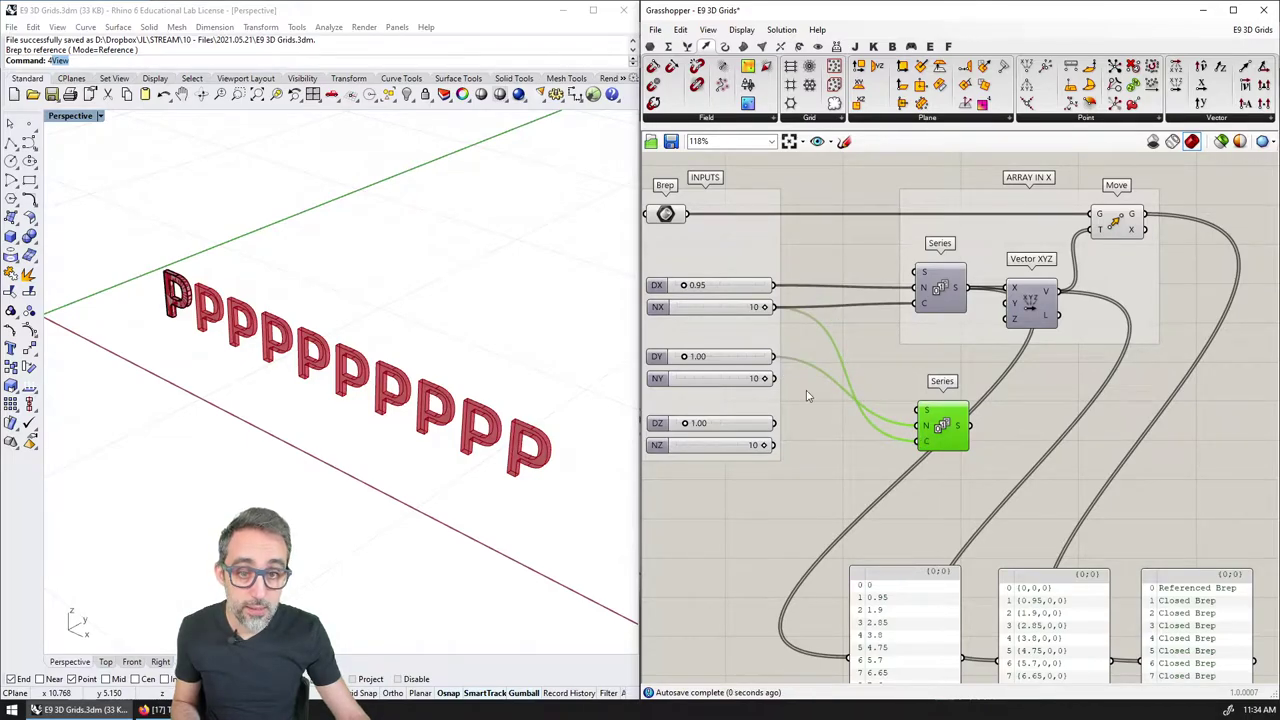
left_click_drag(686, 358, 690, 358)
left_click_drag(766, 378, 918, 444)
left_click_drag(764, 378, 756, 379)
right_click_drag(958, 453, 856, 316)
left_click_drag(867, 288, 757, 519)
scroll(805, 392, "up", 2)
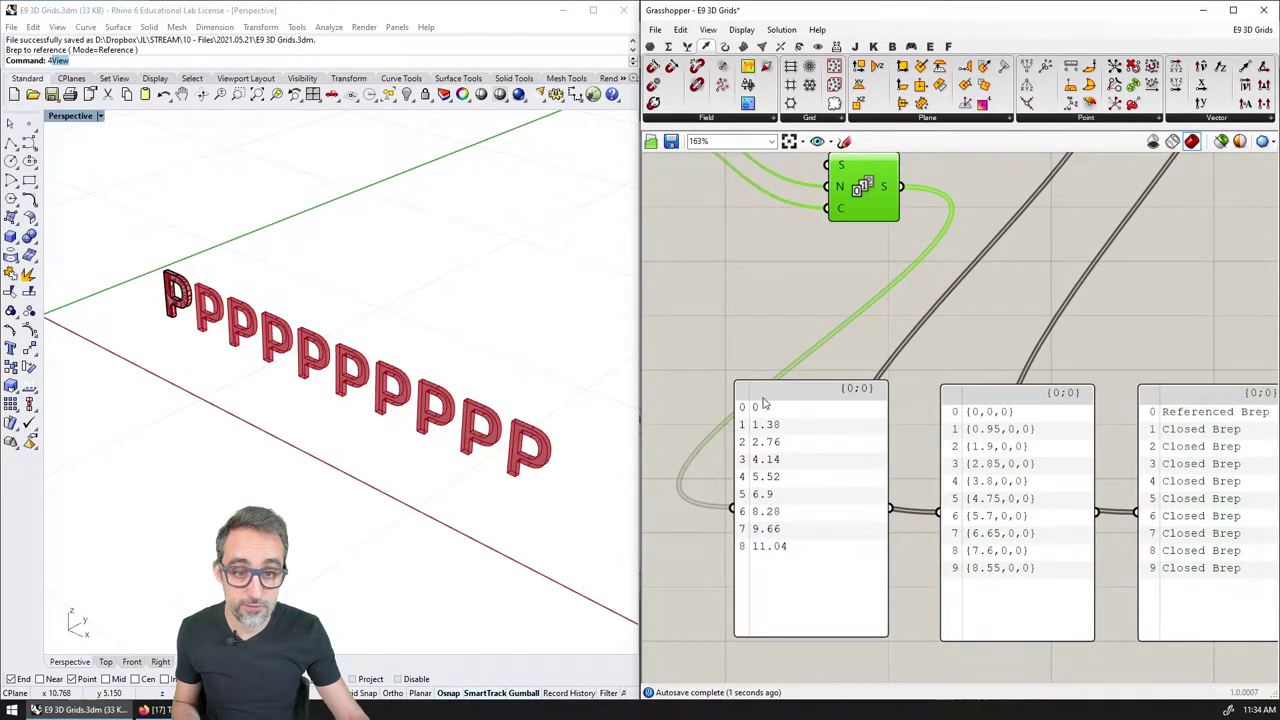
scroll(787, 400, "down", 2)
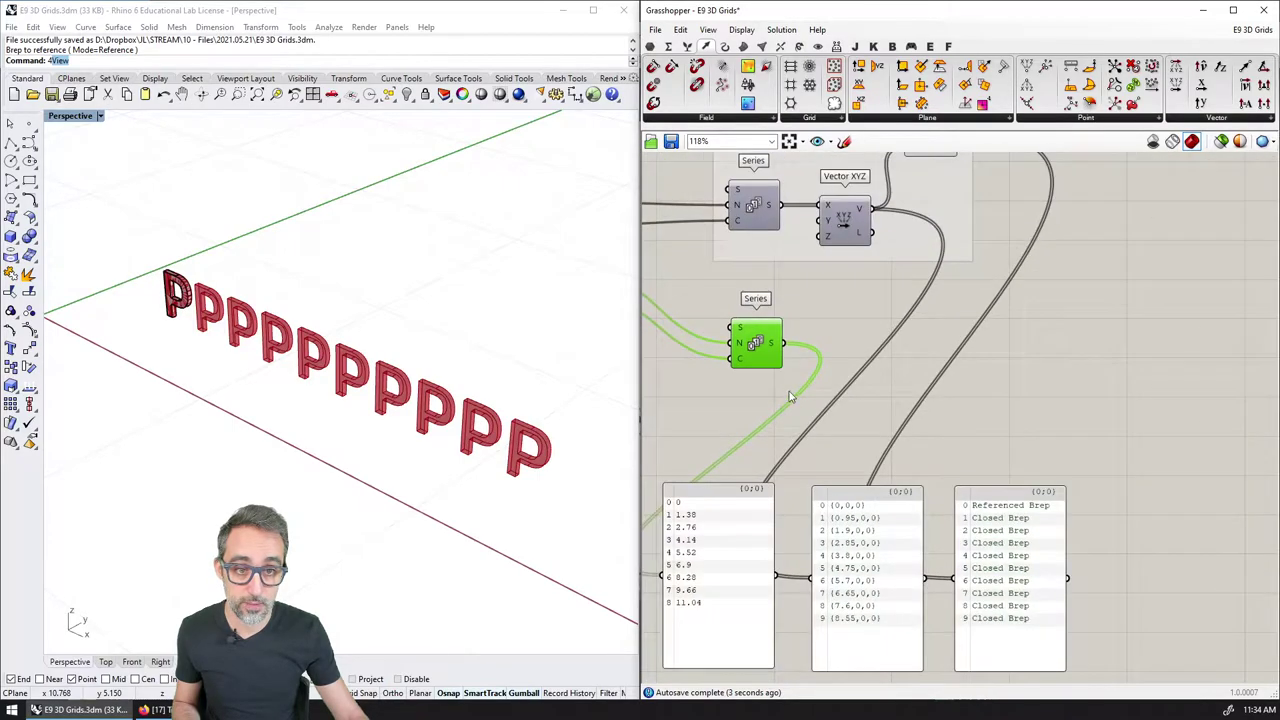
Step: Copy Vector XYZ, feed the lower Series into its Y input and list the Y vectors in the middle panel
left_click(852, 232)
left_click_drag(855, 235, 855, 358, "alt")
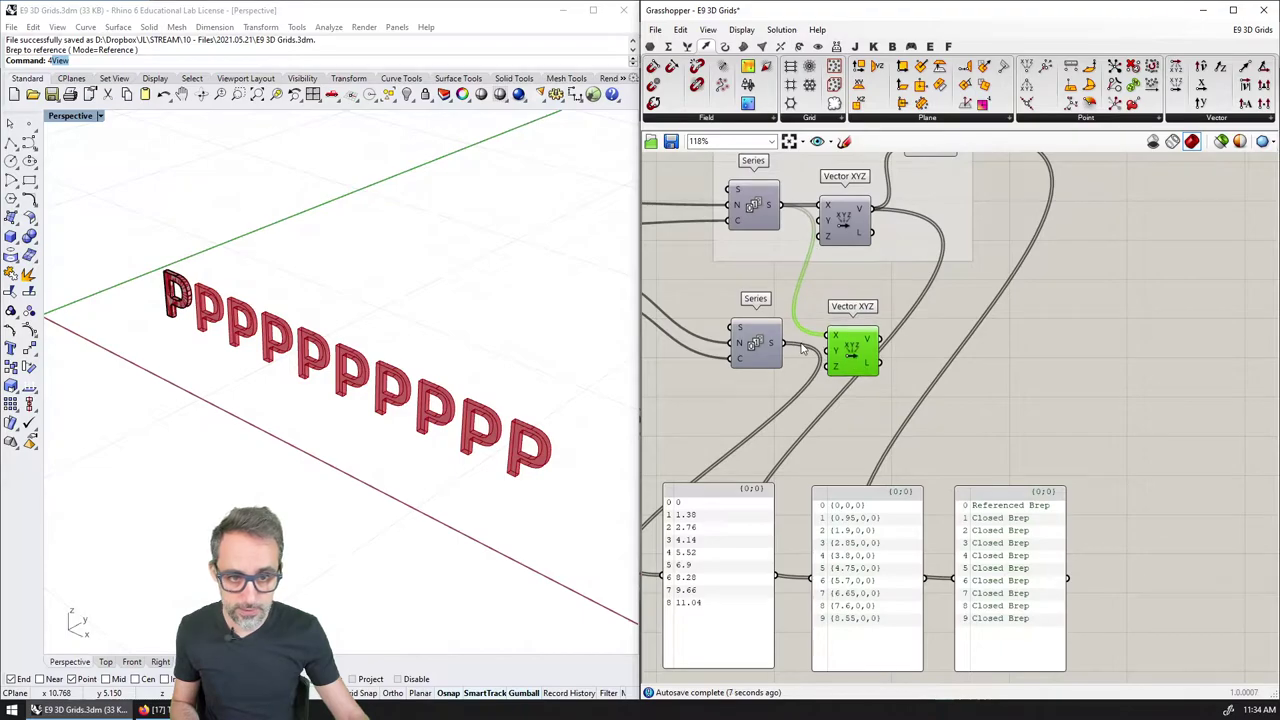
right_click(837, 338)
mouse_move(900, 375)
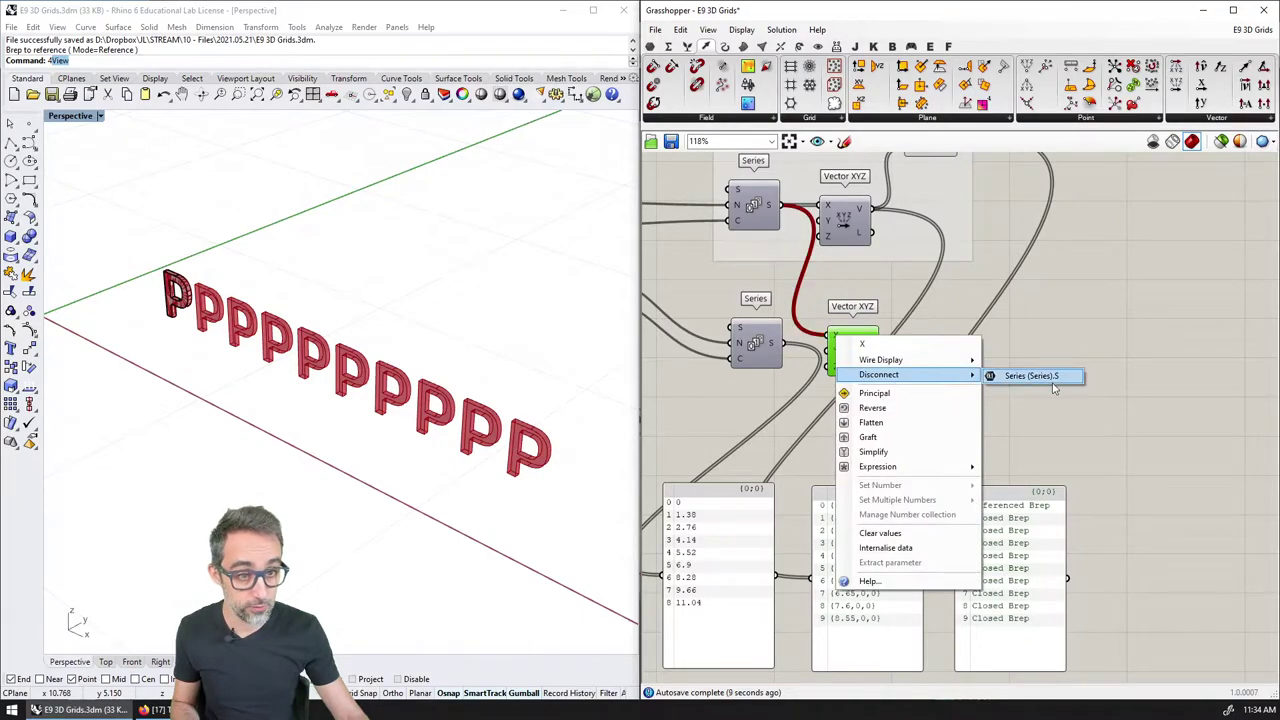
left_click(1025, 377)
left_click_drag(868, 352, 875, 346)
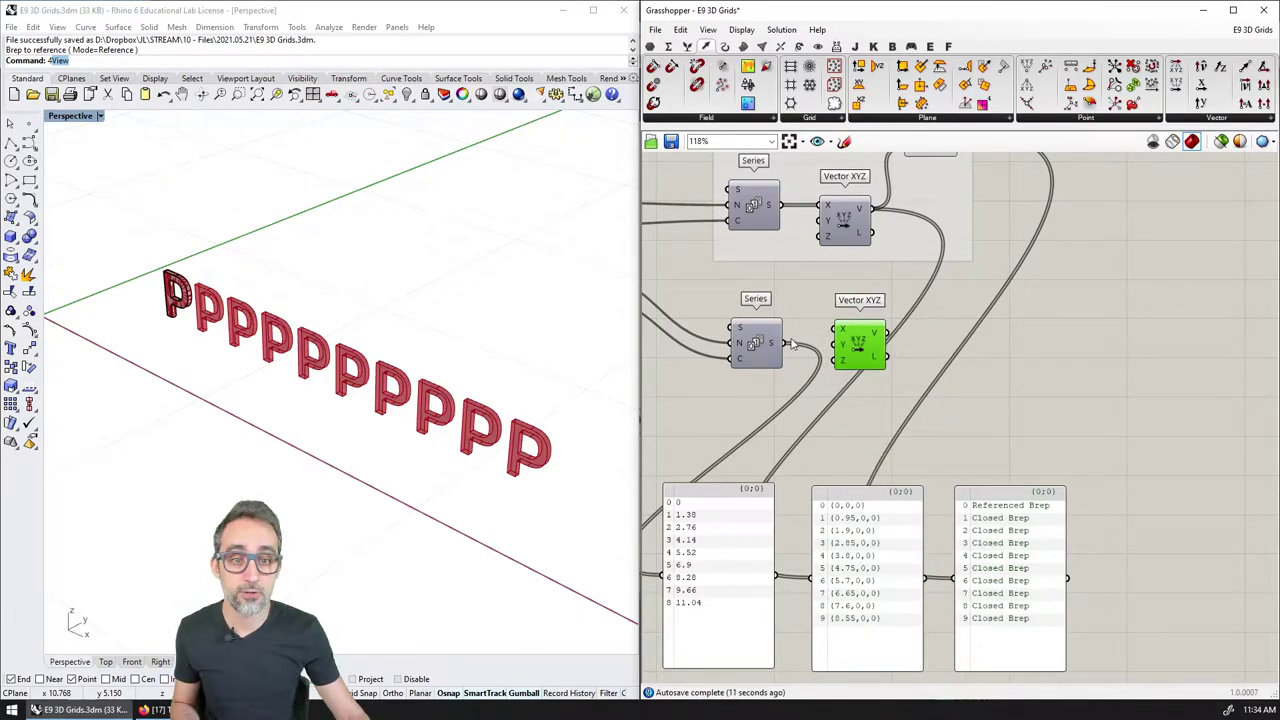
left_click_drag(789, 349, 837, 344)
right_click_drag(893, 345, 943, 267)
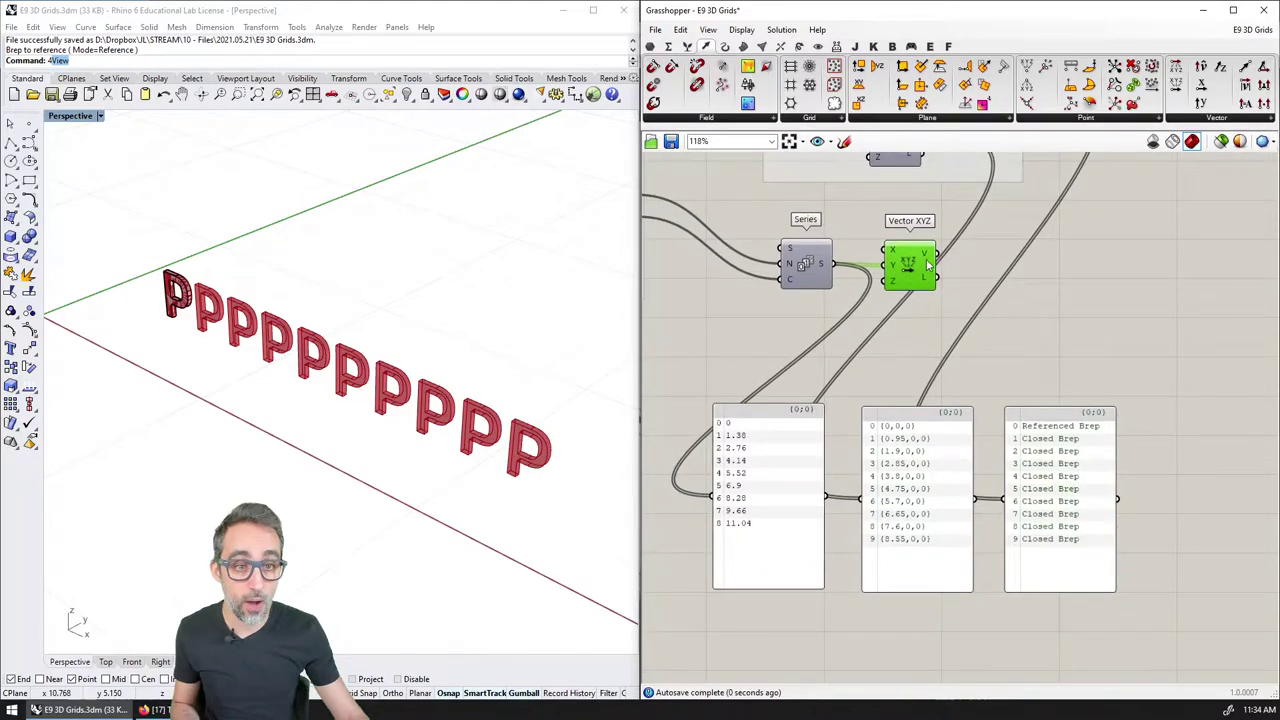
left_click_drag(943, 267, 876, 434)
scroll(915, 415, "up", 3)
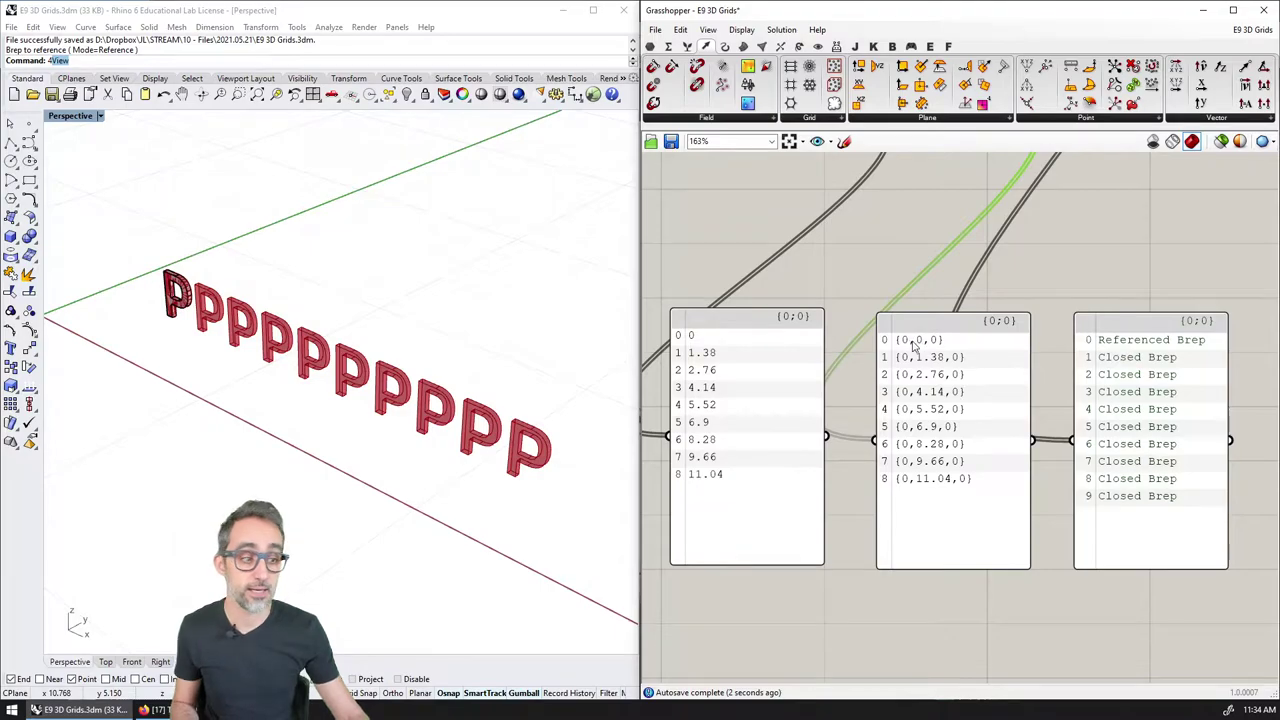
right_click_drag(911, 345, 927, 329)
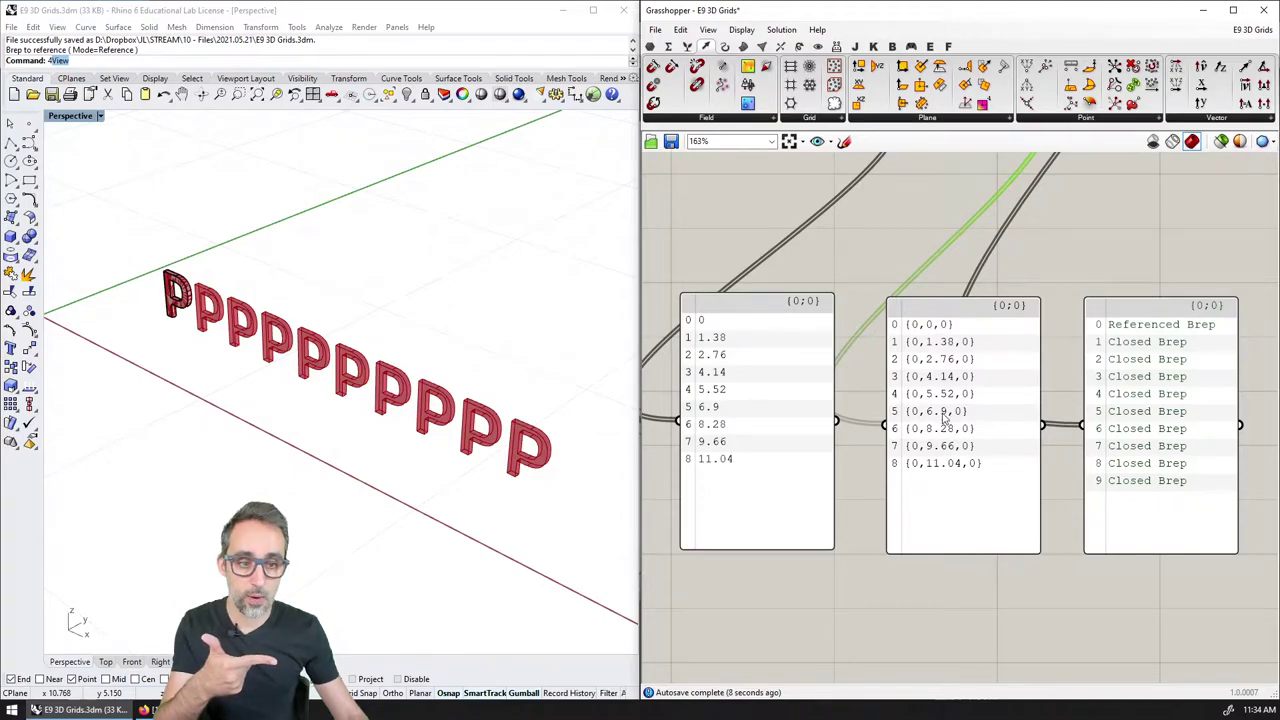
scroll(962, 368, "down", 2)
right_click_drag(960, 373, 887, 595)
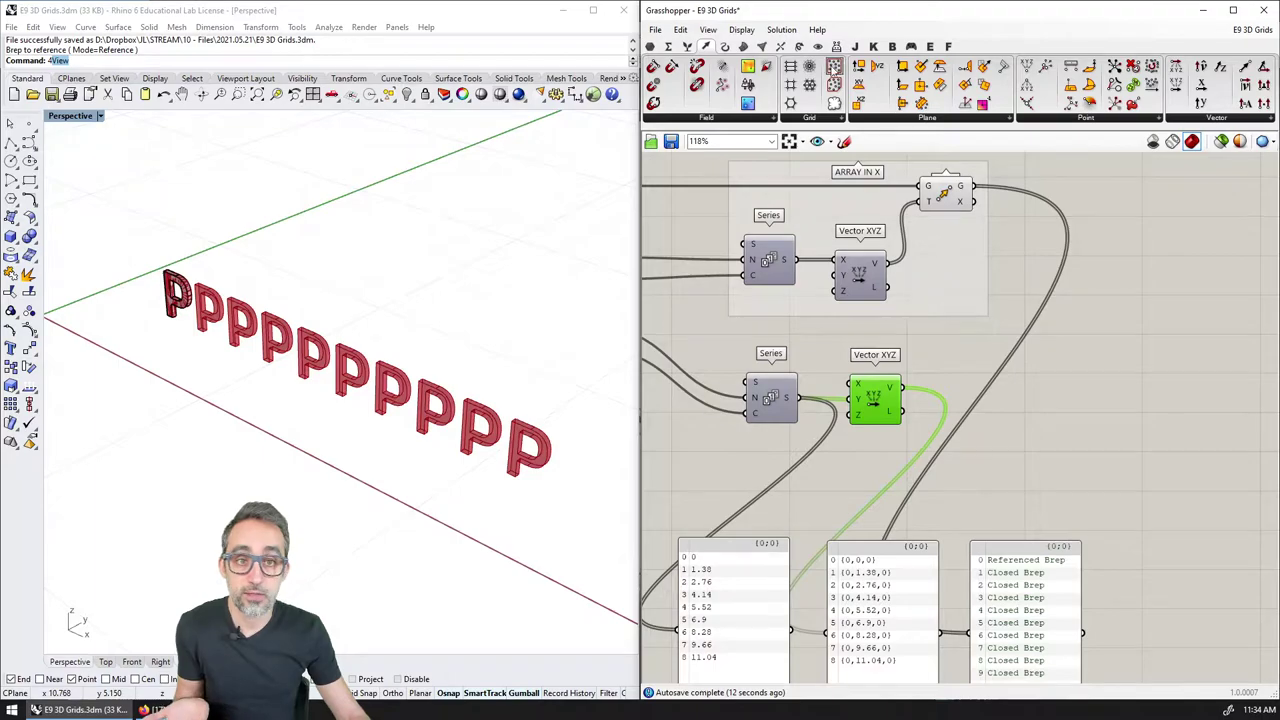
Step: Add a second Move, wiring the lower Vector XYZ's V into T and the first Move's G into G
left_click(799, 46)
left_click(826, 119)
left_click_drag(829, 159, 1025, 408)
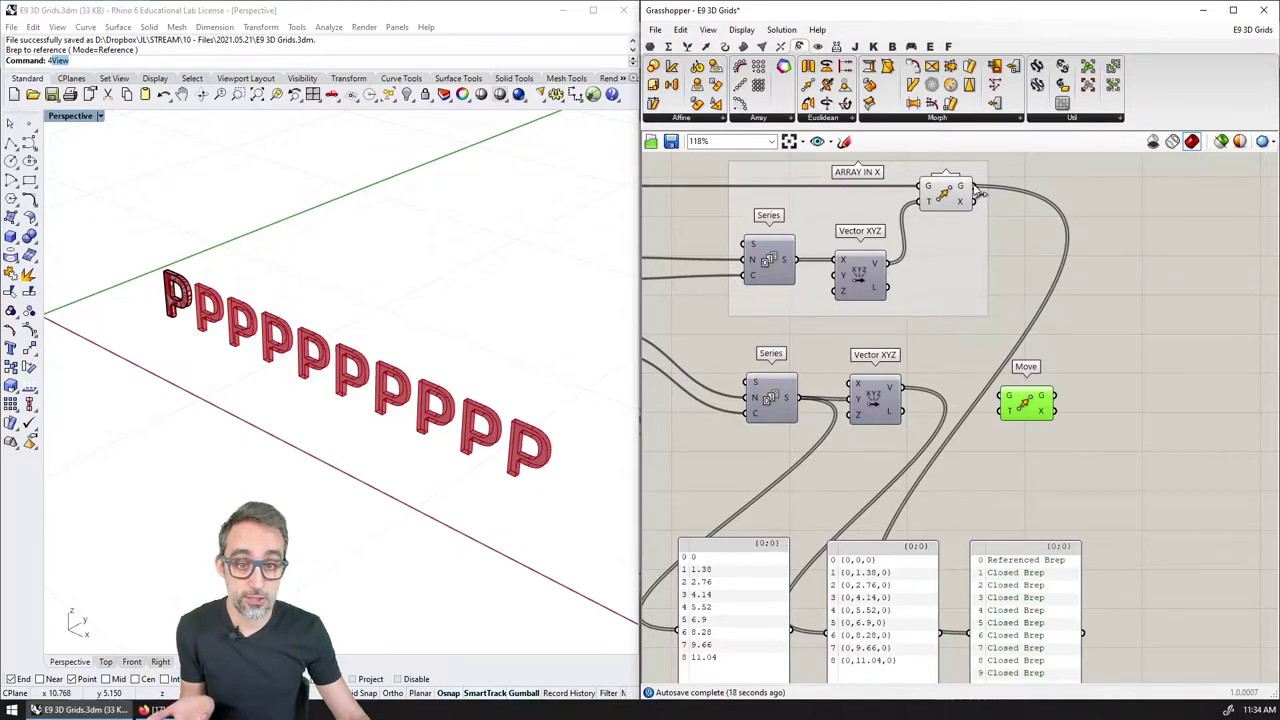
left_click_drag(903, 390, 1002, 410)
left_click_drag(1022, 408, 1068, 392)
left_click(950, 203)
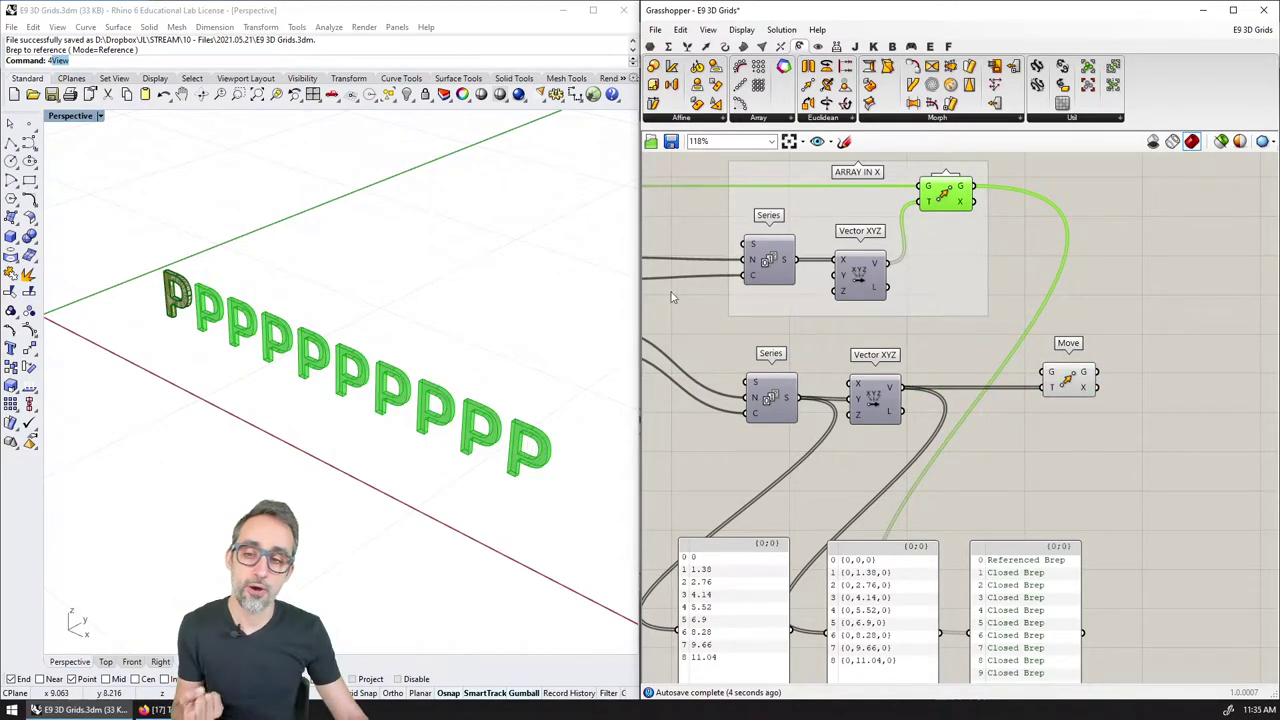
left_click_drag(976, 189, 1040, 373)
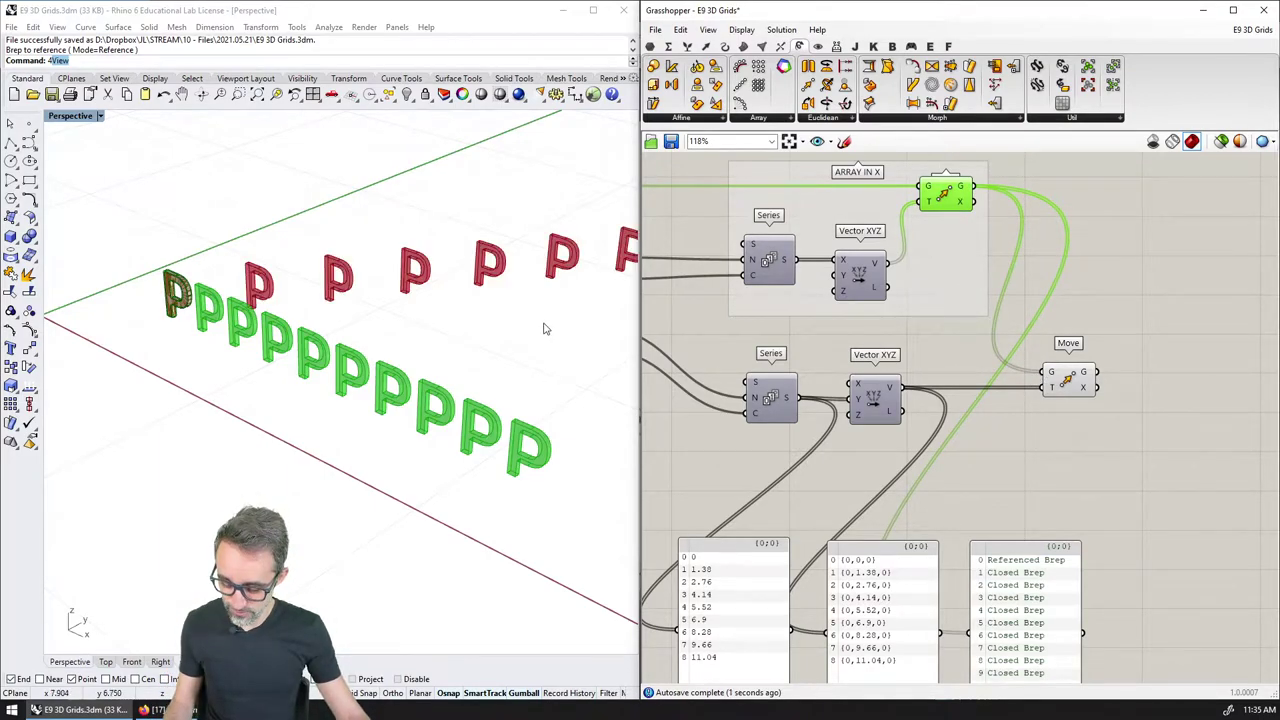
Step: Set the NY slider to 4, giving Y vectors from {0,0,0} to {0,4.14,0}
scroll(417, 311, "down", 5)
right_click_drag(391, 317, 423, 369)
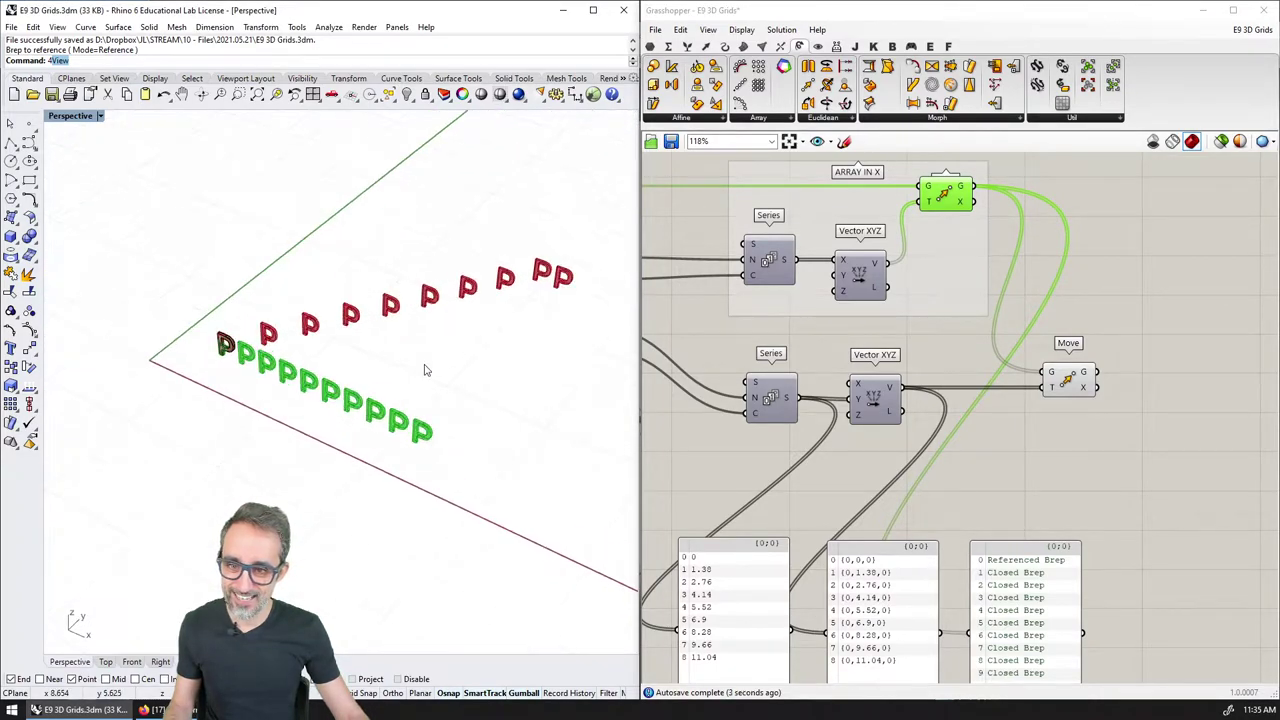
right_click_drag(751, 420, 958, 430)
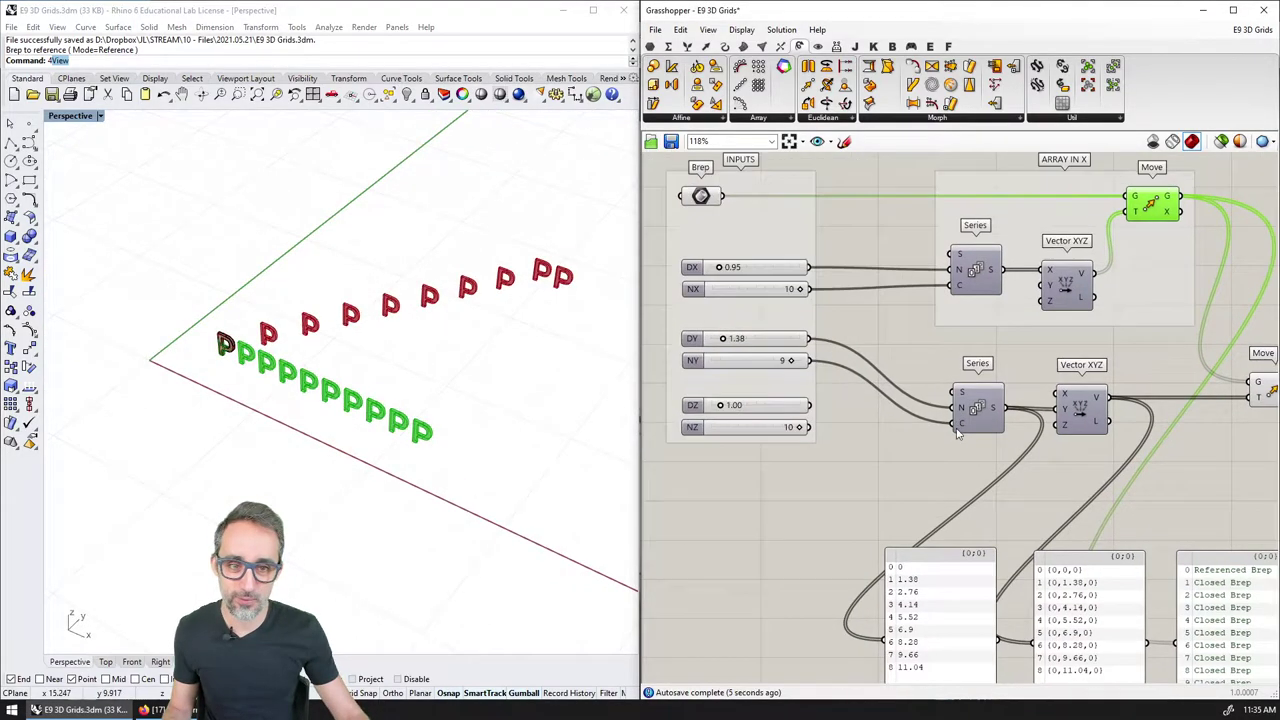
left_click_drag(792, 361, 750, 369)
right_click_drag(890, 440, 866, 417)
scroll(350, 378, "up", 2)
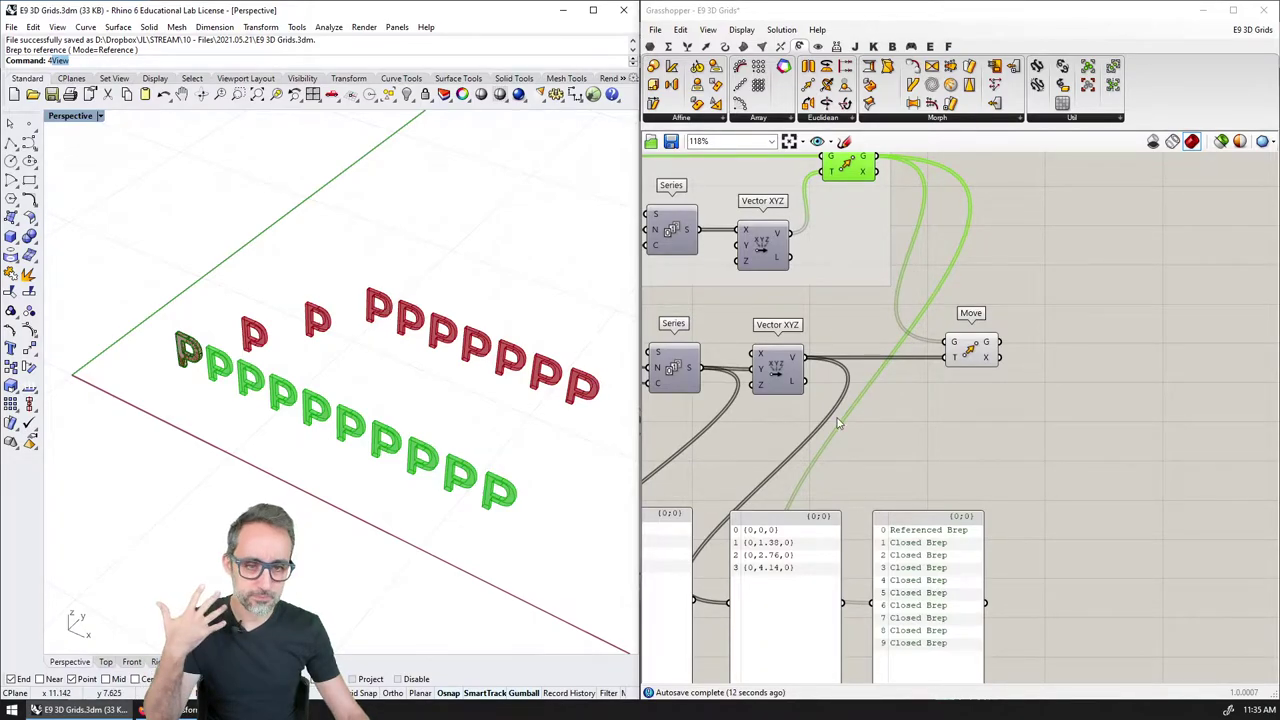
scroll(975, 476, "down", 1)
right_click_drag(975, 476, 1062, 452)
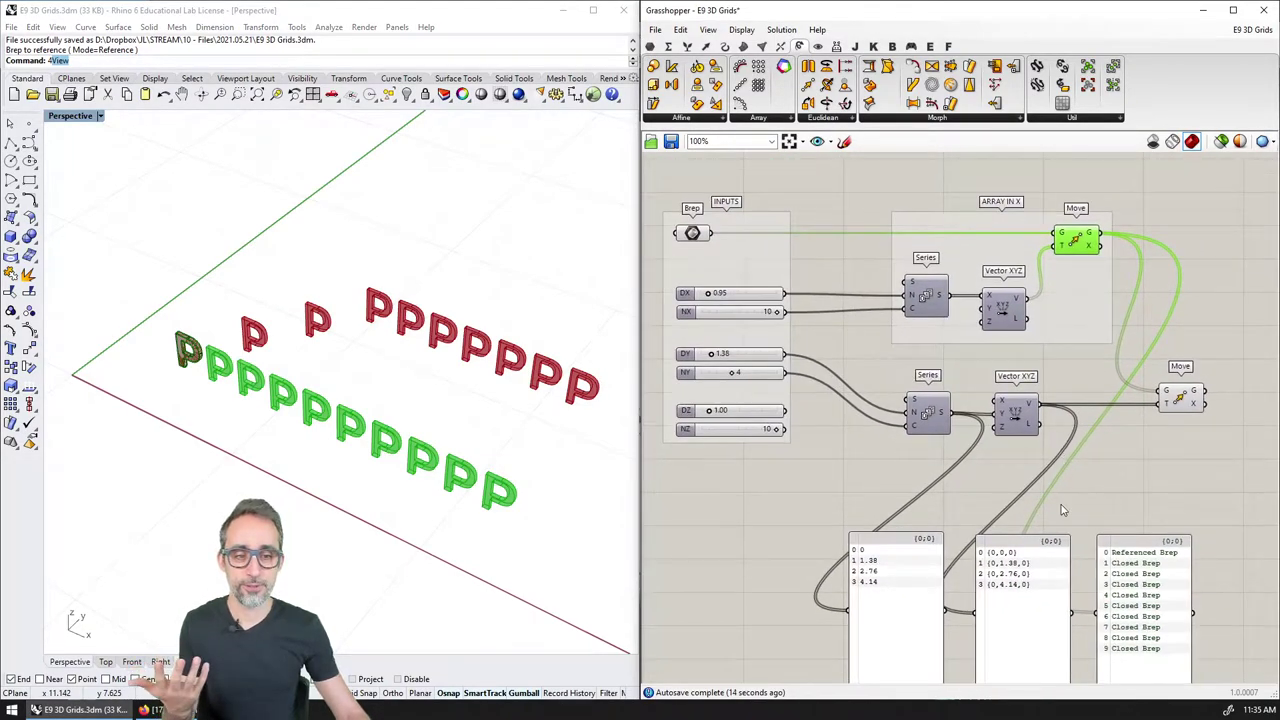
left_click(1066, 508)
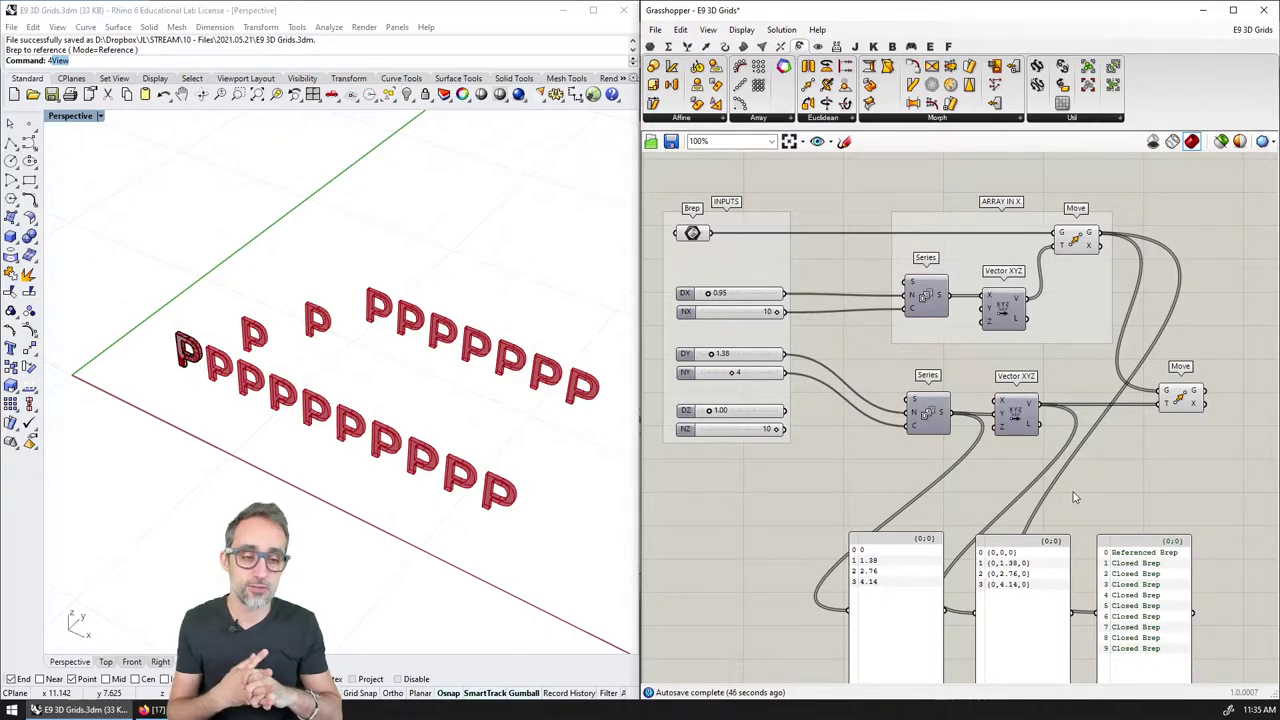
Step: Shift the three output panels up and move the Referenced Brep panel to the top right
right_click_drag(1113, 418, 1006, 530)
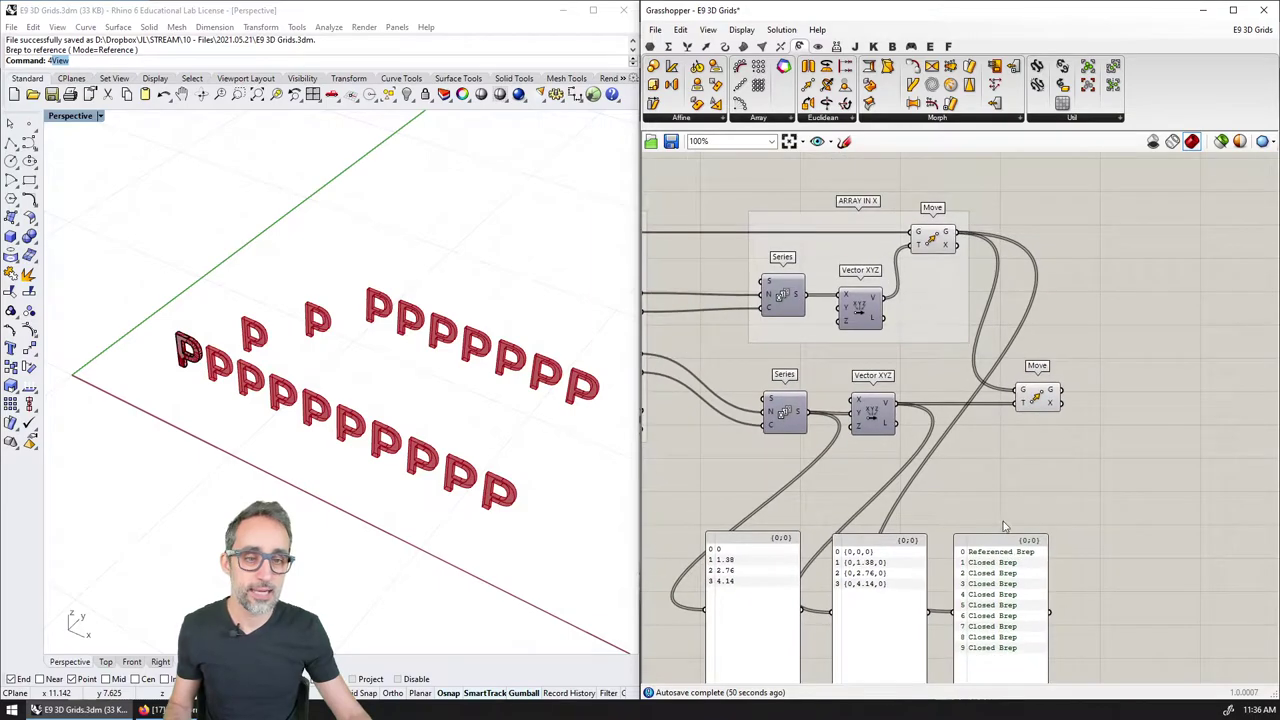
left_click_drag(1093, 530, 740, 640)
left_click_drag(830, 600, 943, 538)
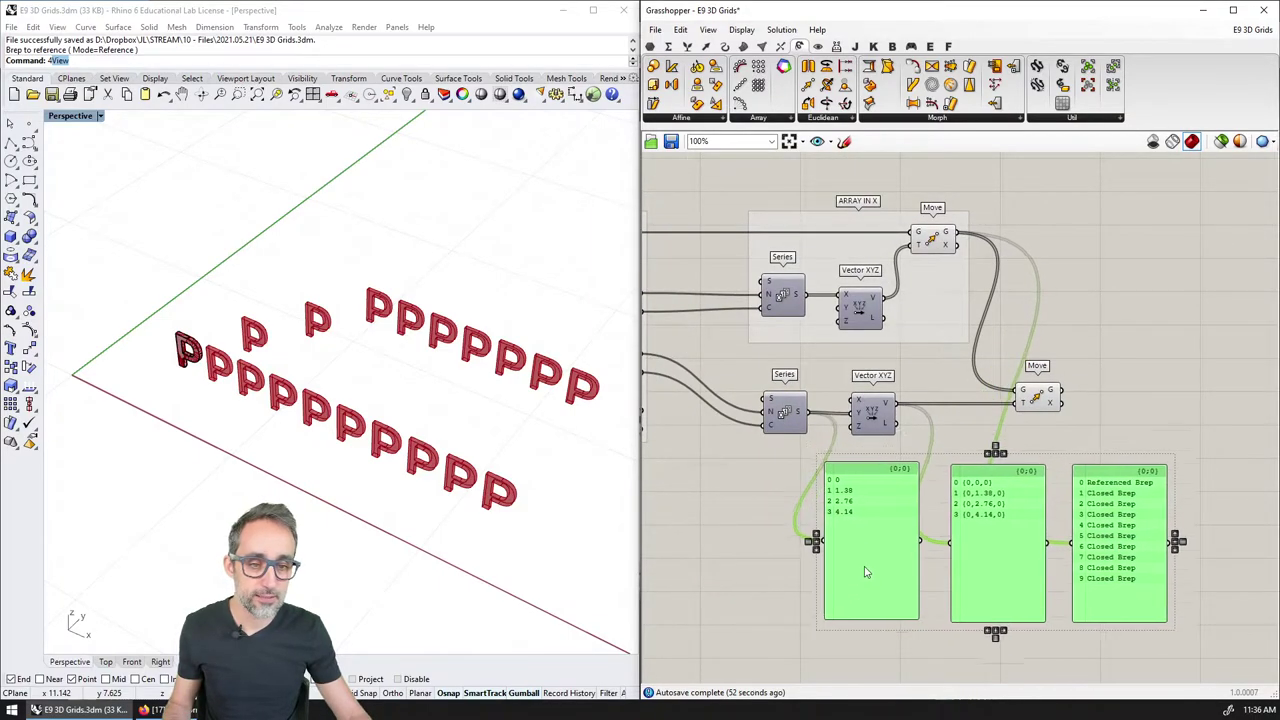
left_click(1068, 354)
scroll(1068, 354, "up", 1)
left_click(1075, 410)
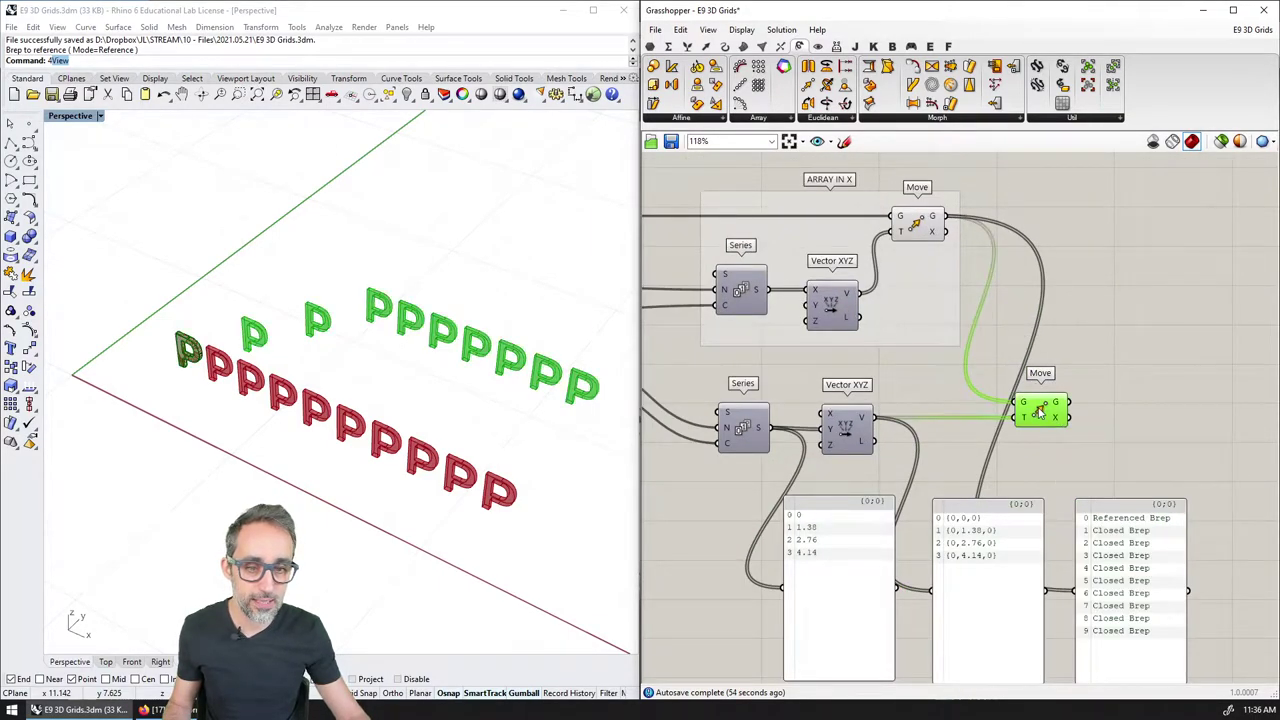
left_click_drag(1130, 580, 1075, 261)
left_click(975, 262)
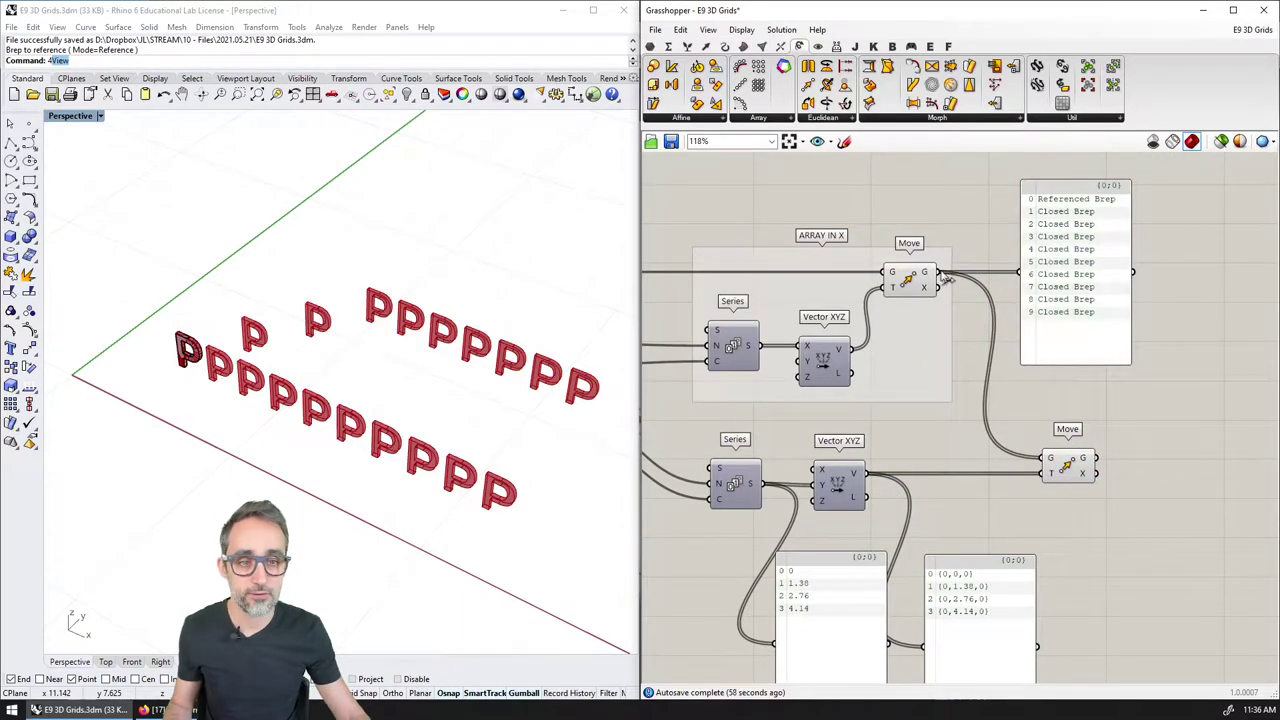
Step: Place the Y-vector panel next to the second Move
scroll(935, 265, "up", 1)
left_click(912, 280)
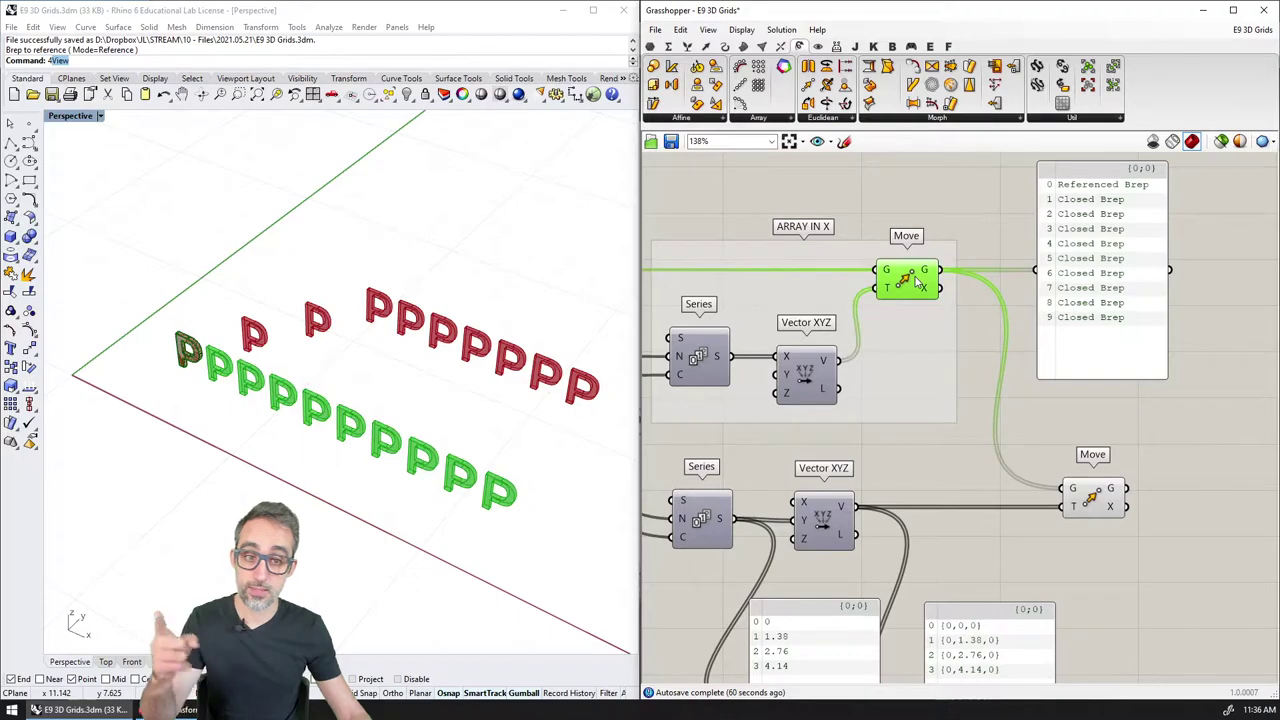
scroll(1018, 234, "up", 1)
left_click(1110, 225)
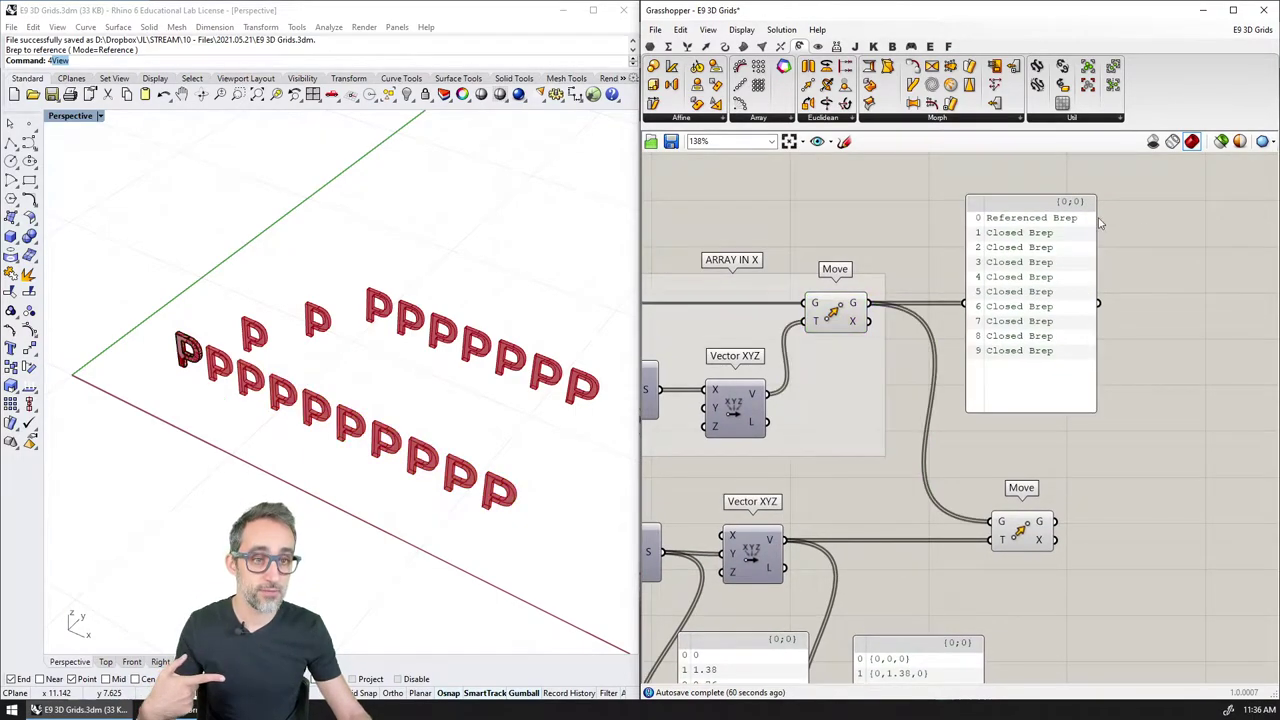
scroll(1065, 210, "up", 1)
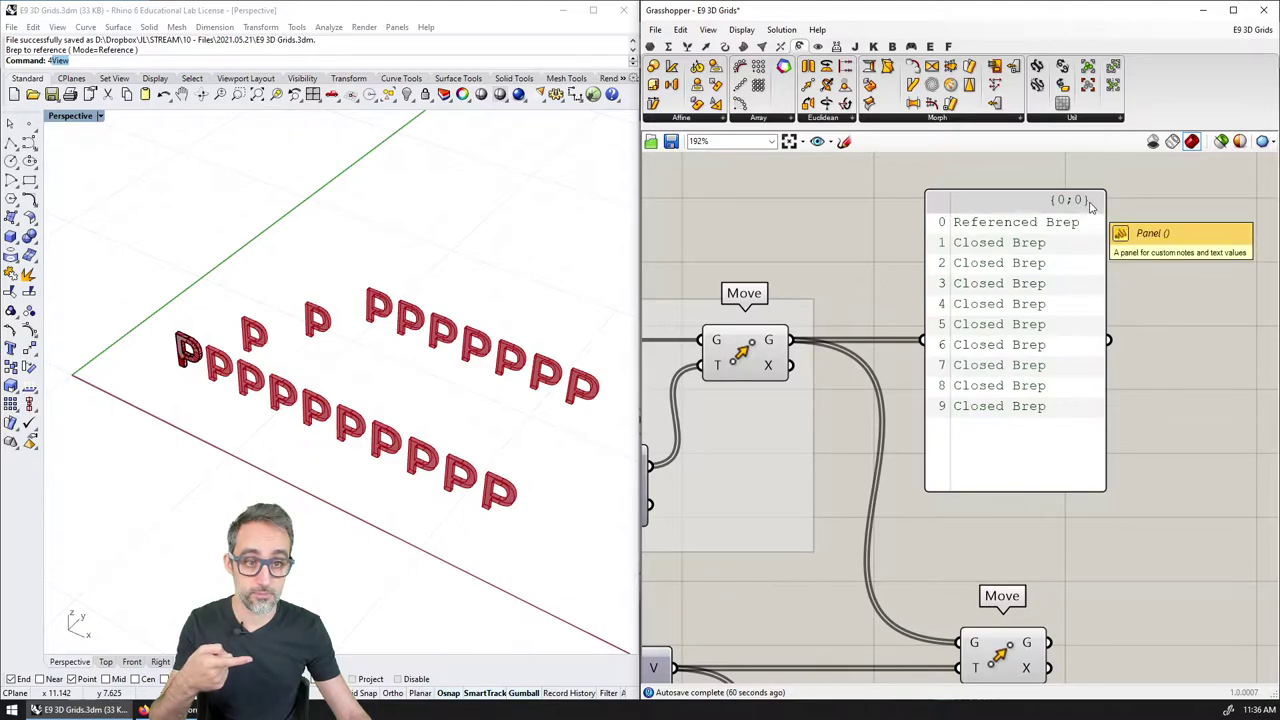
scroll(1020, 344, "down", 2)
right_click_drag(1020, 344, 1031, 270)
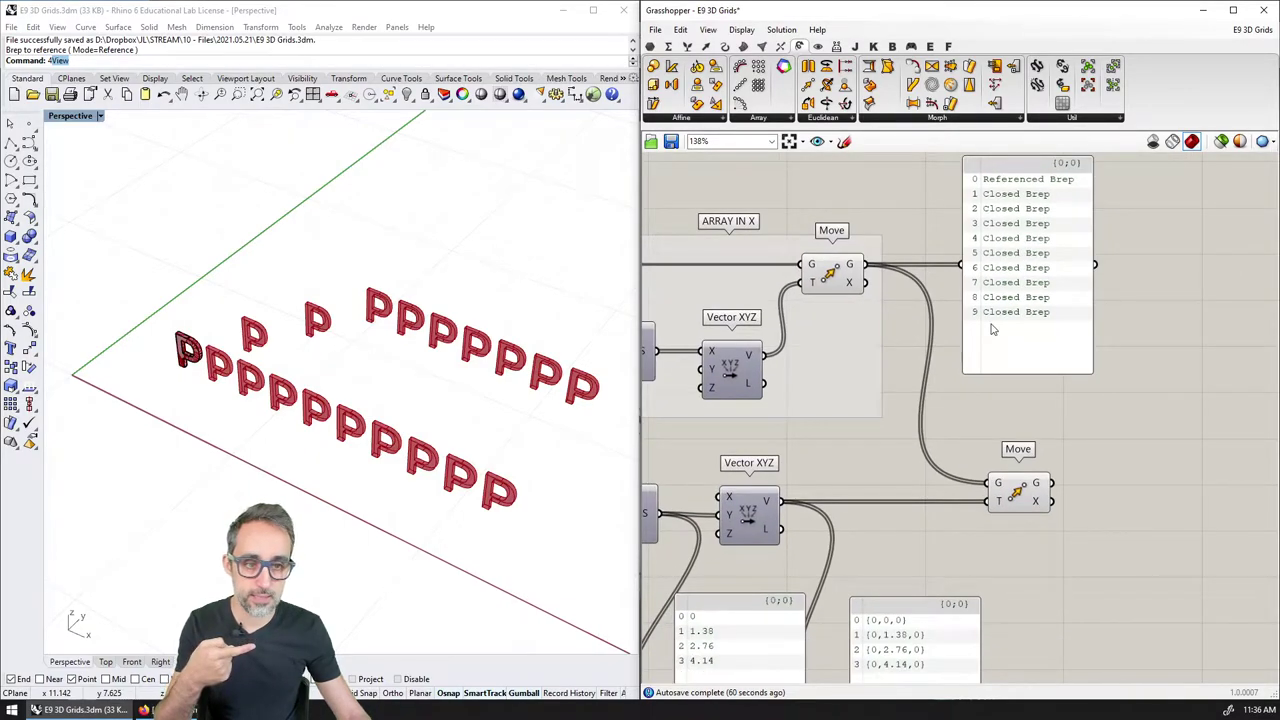
right_click_drag(905, 677, 955, 537)
left_click_drag(955, 537, 1055, 477)
right_click_drag(1063, 399, 995, 485)
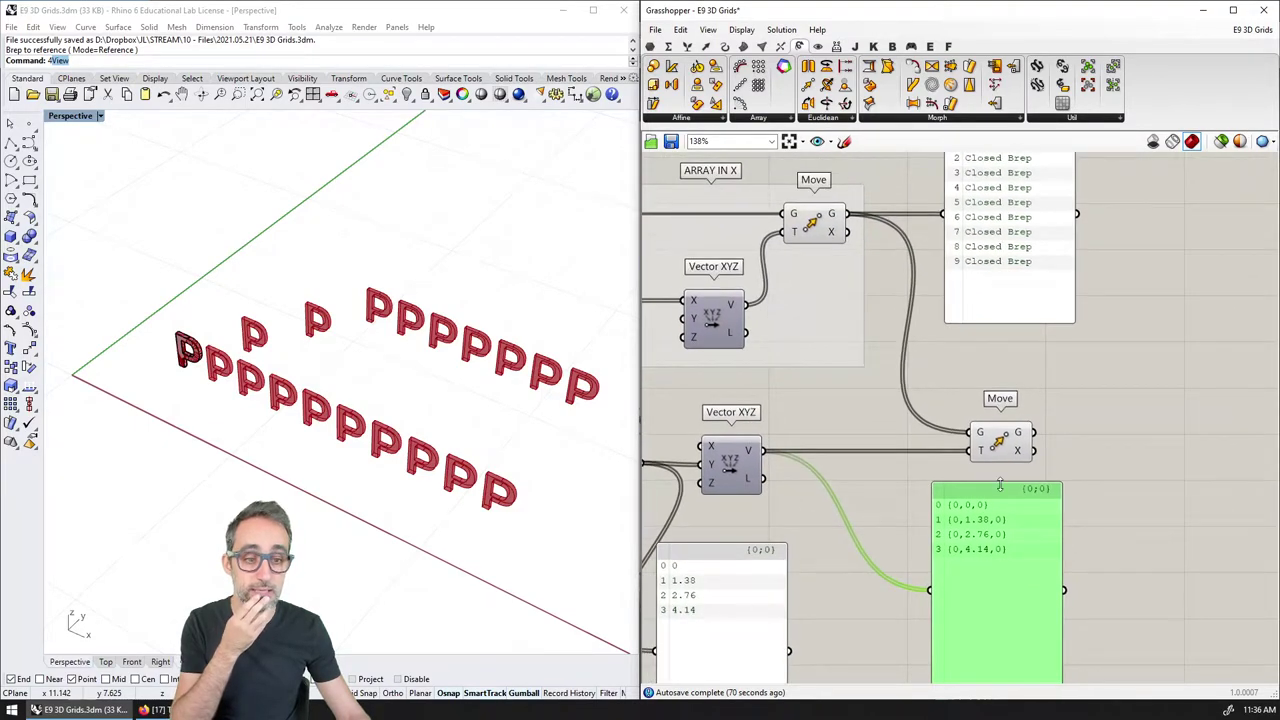
left_click(993, 467)
scroll(984, 505, "up", 2)
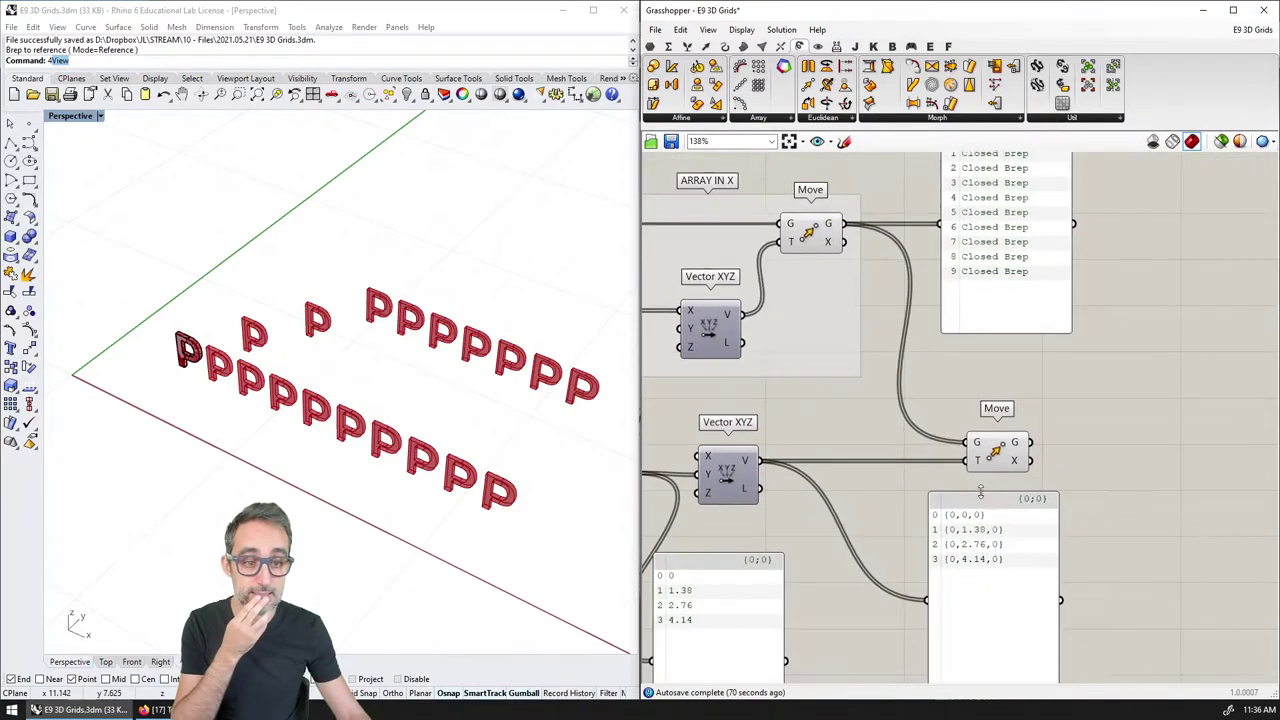
scroll(1070, 510, "up", 1)
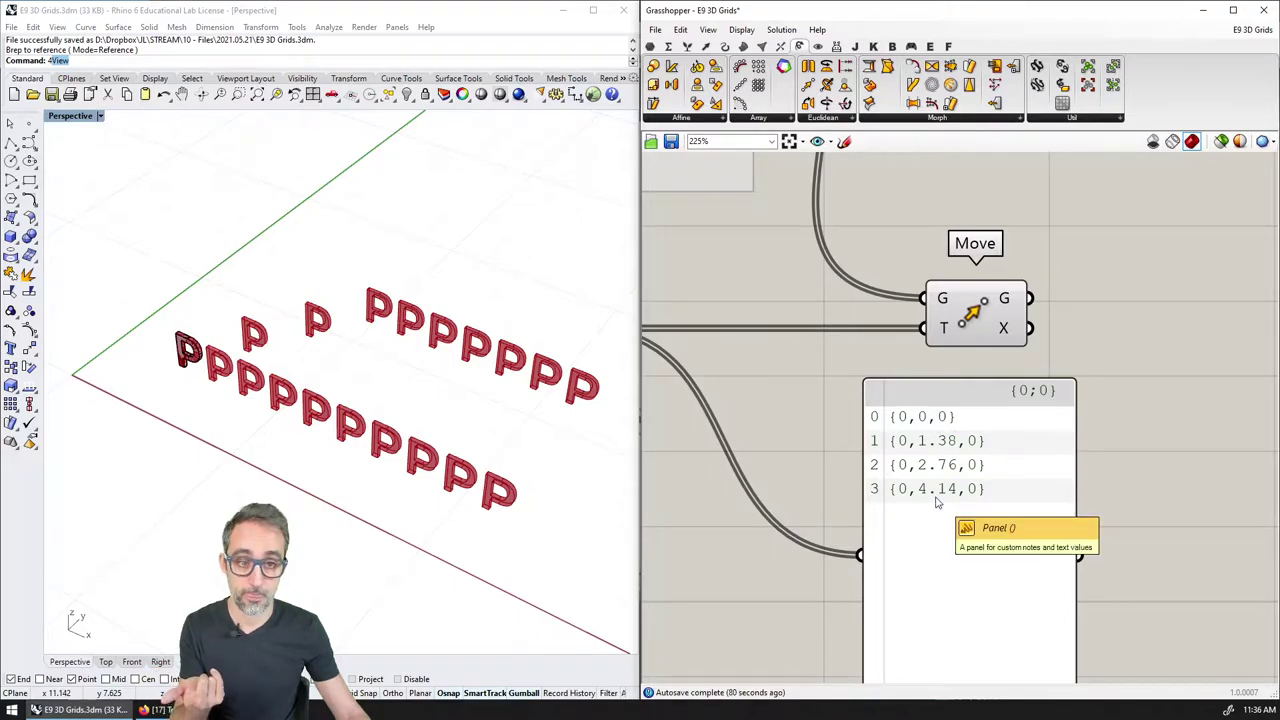
scroll(936, 503, "down", 4)
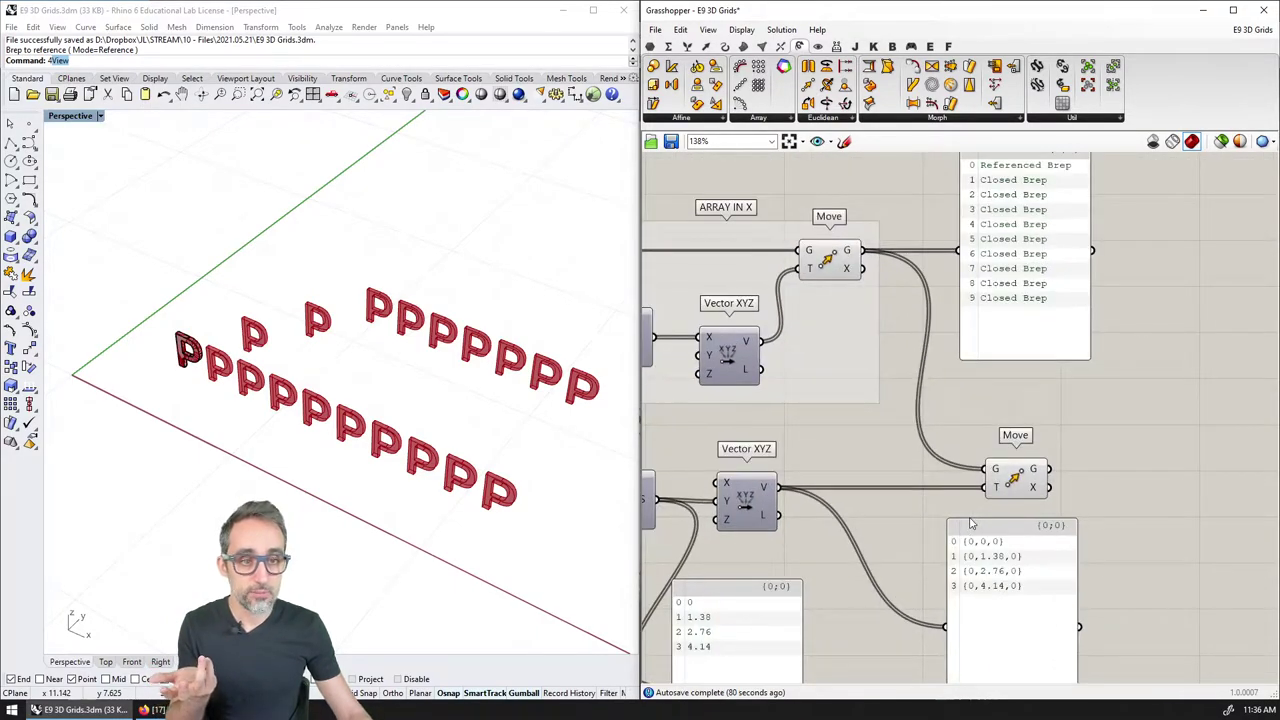
right_click_drag(969, 523, 991, 553)
left_click(1036, 510)
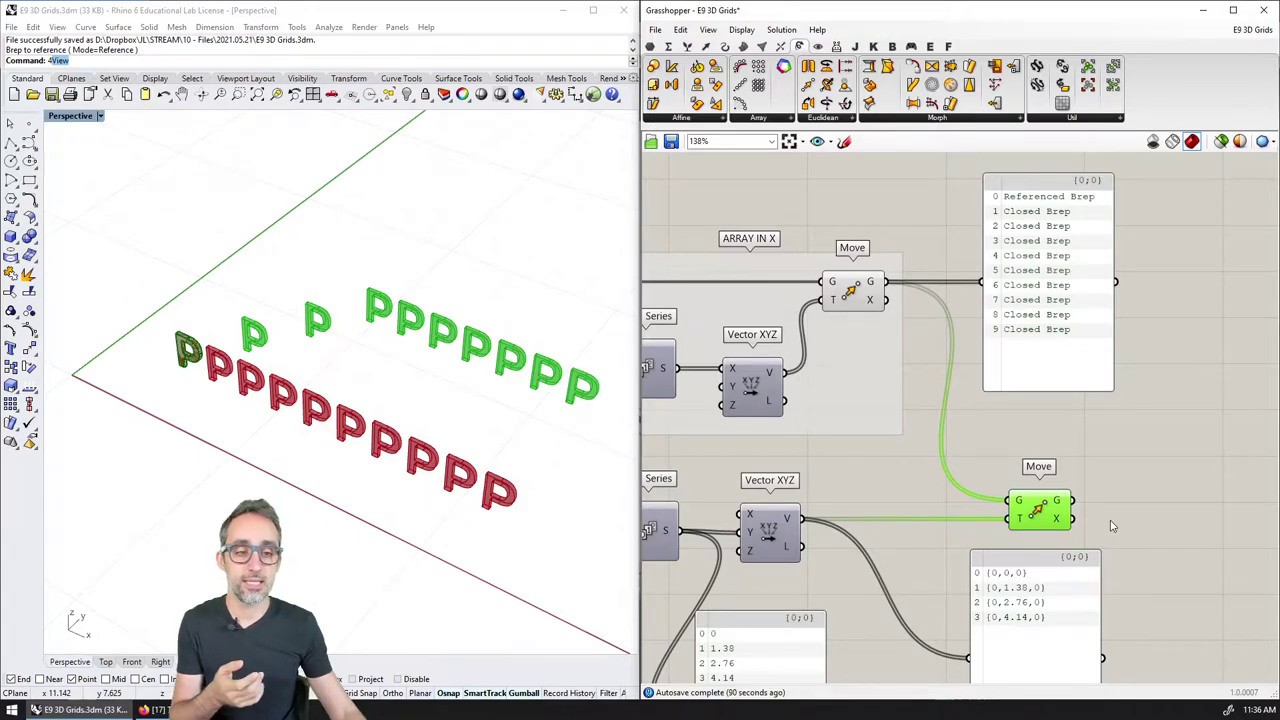
mouse_move(1018, 506)
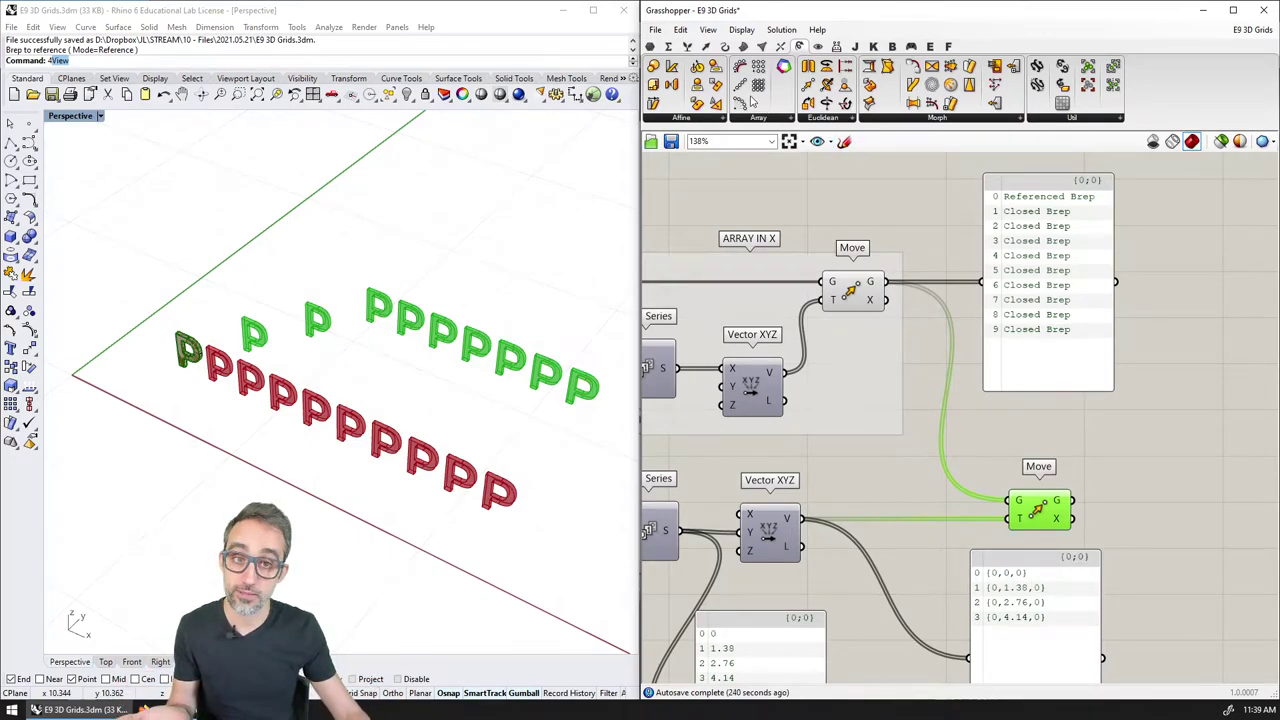
Step: Add a Graft Tree fed by the X-arrayed letters and show its branches in a panel
left_click(687, 47)
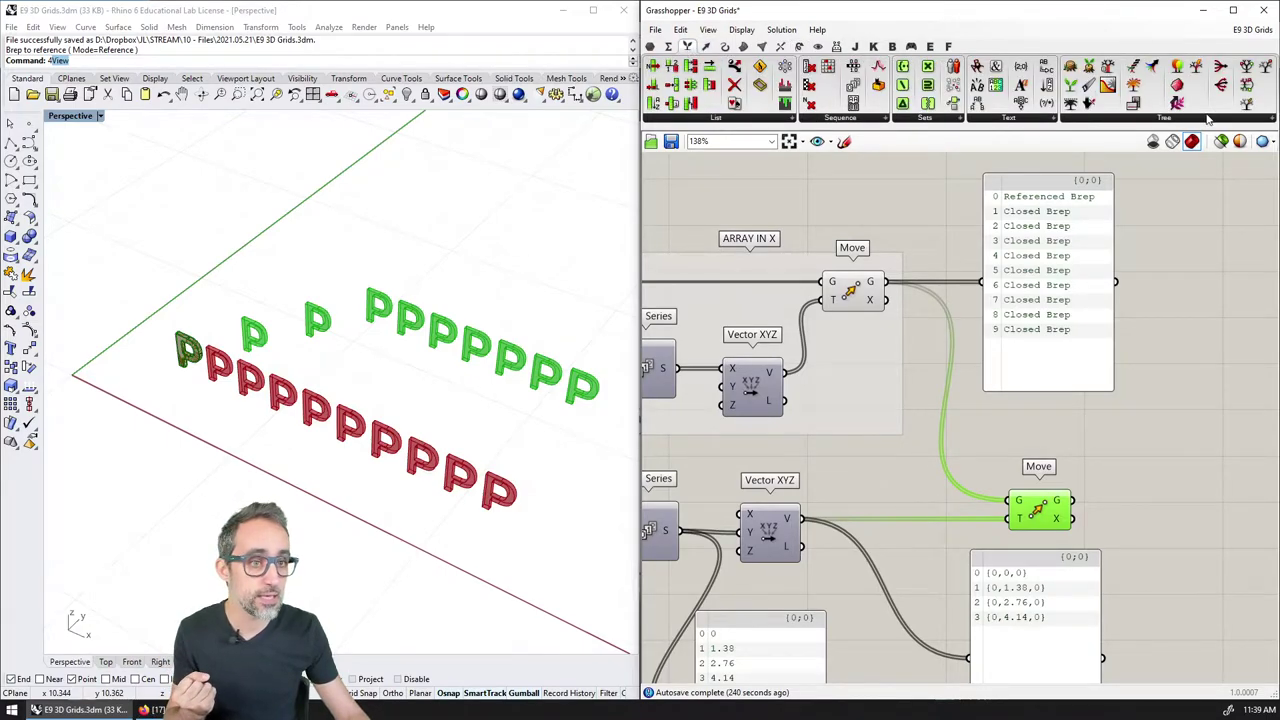
left_click(1170, 120)
left_click_drag(1100, 159, 956, 253)
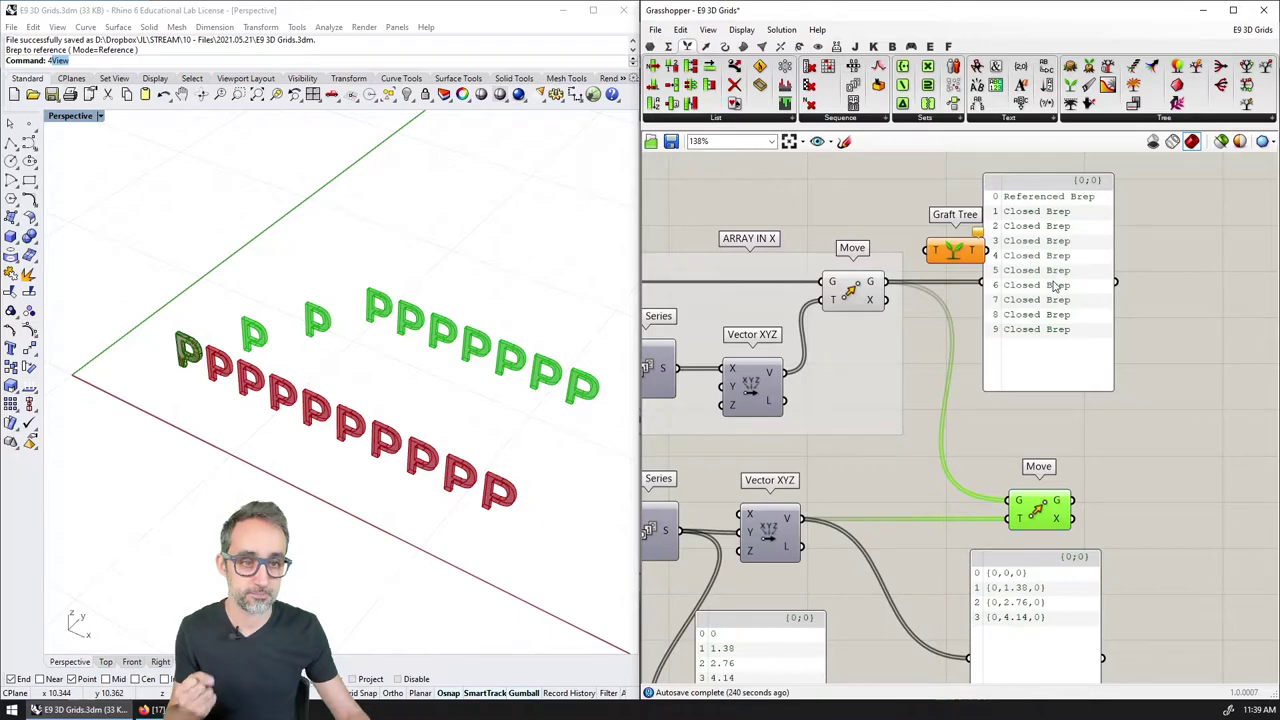
left_click_drag(1055, 287, 1163, 302, "shift")
left_click_drag(955, 250, 979, 235)
left_click_drag(886, 282, 1104, 281)
right_click_drag(1108, 284, 1044, 294)
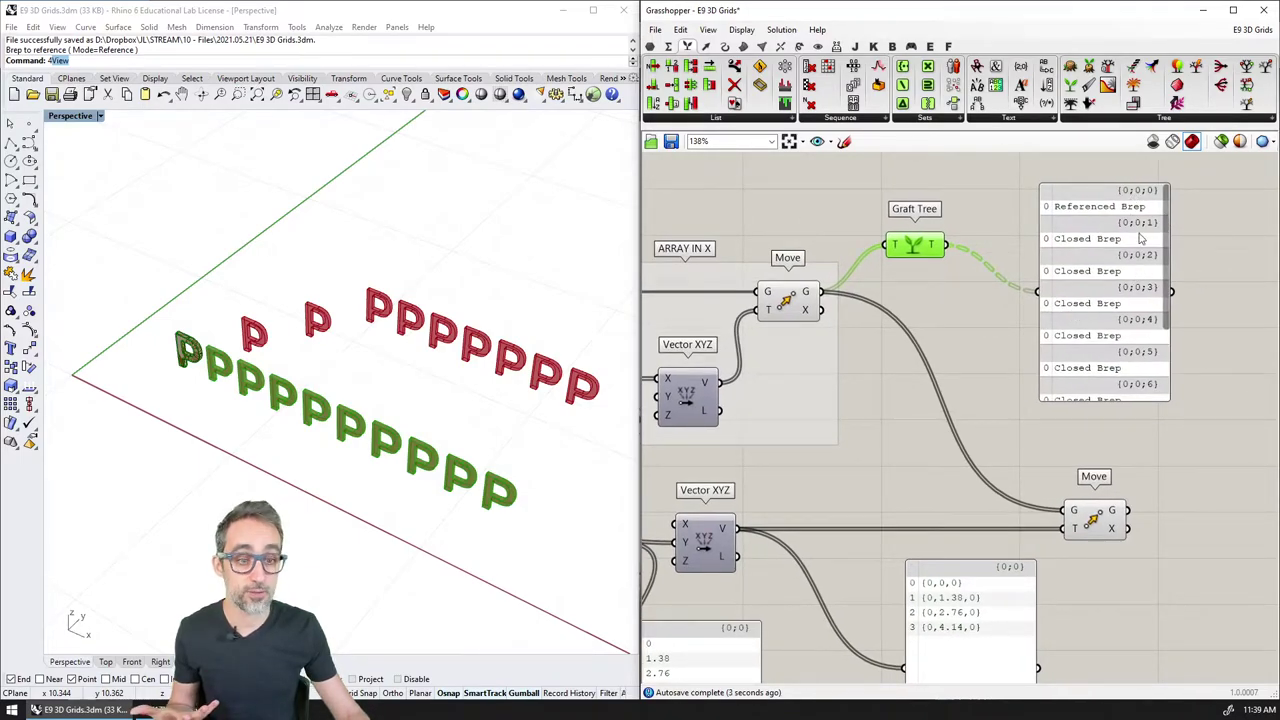
left_click(949, 279)
Step: Wire the grafted letters into the Y Move's G and connect a panel to its output
left_click_drag(915, 247, 927, 292)
right_click_drag(965, 330, 926, 257)
left_click_drag(916, 218, 1035, 440)
right_click_drag(1022, 428, 906, 393)
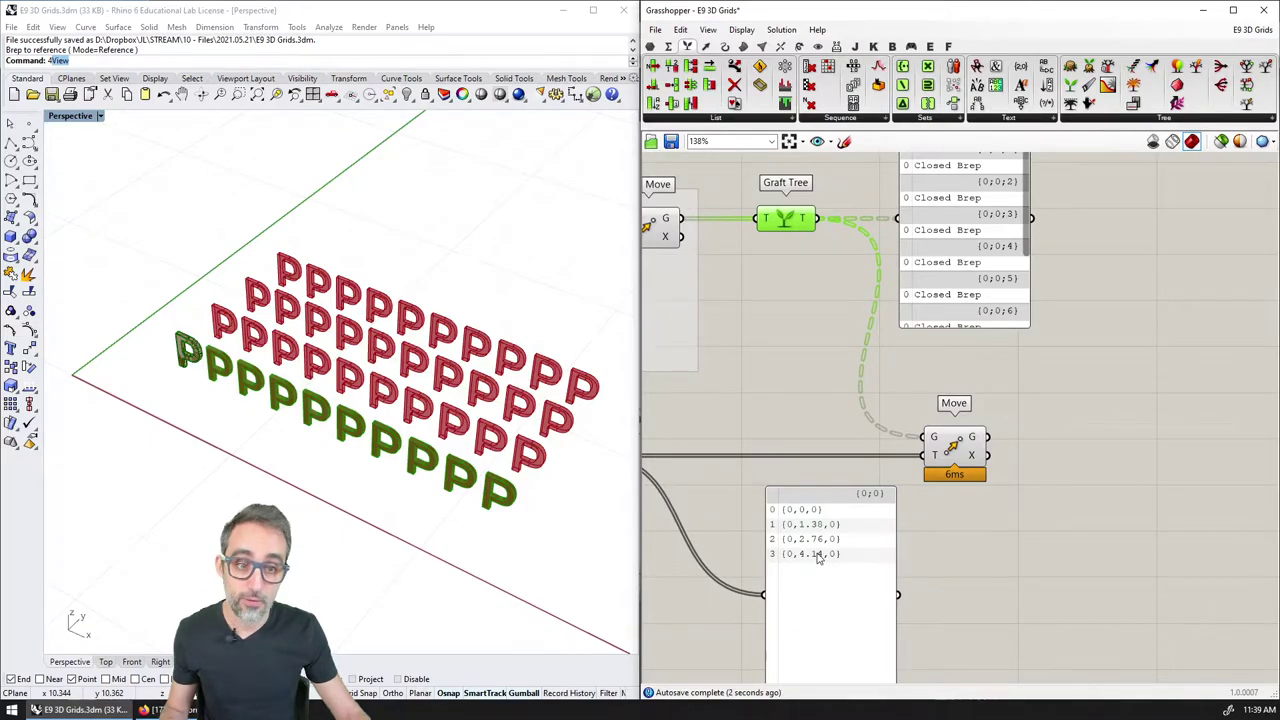
left_click_drag(818, 557, 1090, 532)
left_click_drag(989, 452, 1035, 569)
scroll(1035, 569, "down", 2)
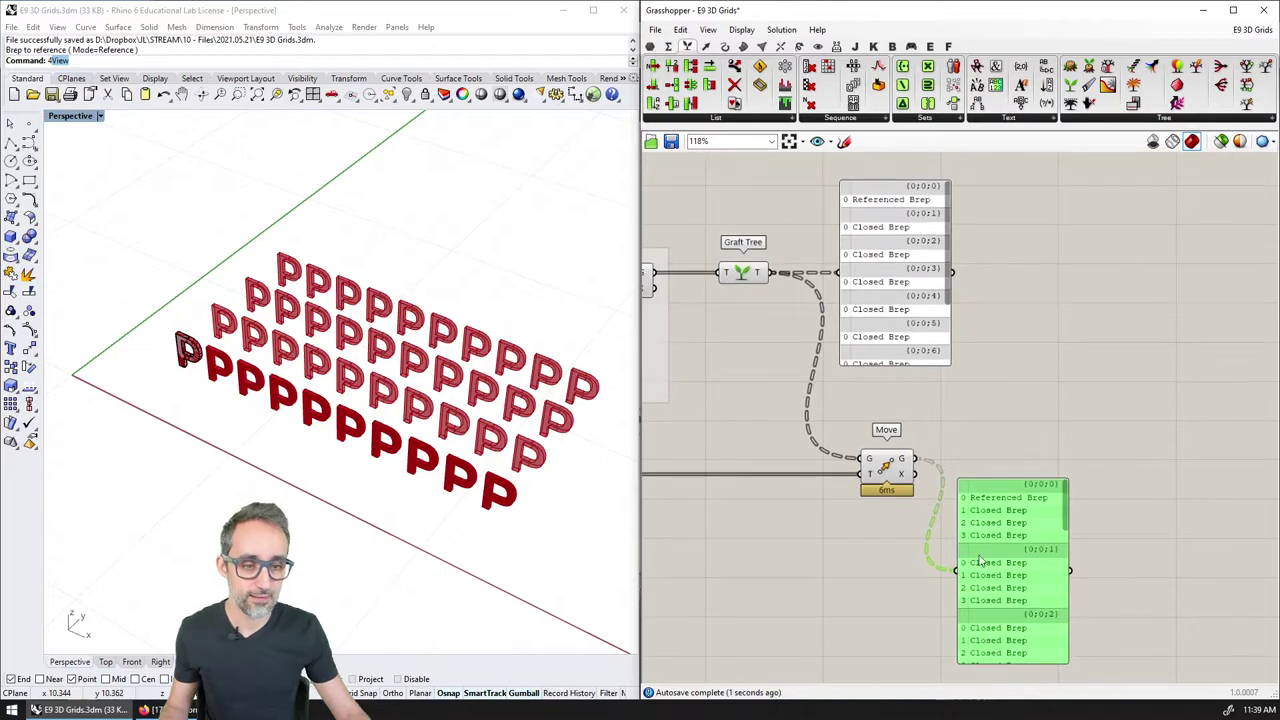
Step: Undo the panel rewiring and duplicate the point panel to list the second Move's grafted Breps
key("ctrl+z")
key("ctrl+z")
left_click_drag(781, 588, 1041, 511)
left_click_drag(920, 432, 966, 526)
mouse_move(975, 386)
right_mouse_down()
mouse_move(969, 437)
mouse_move(963, 391)
right_mouse_up()
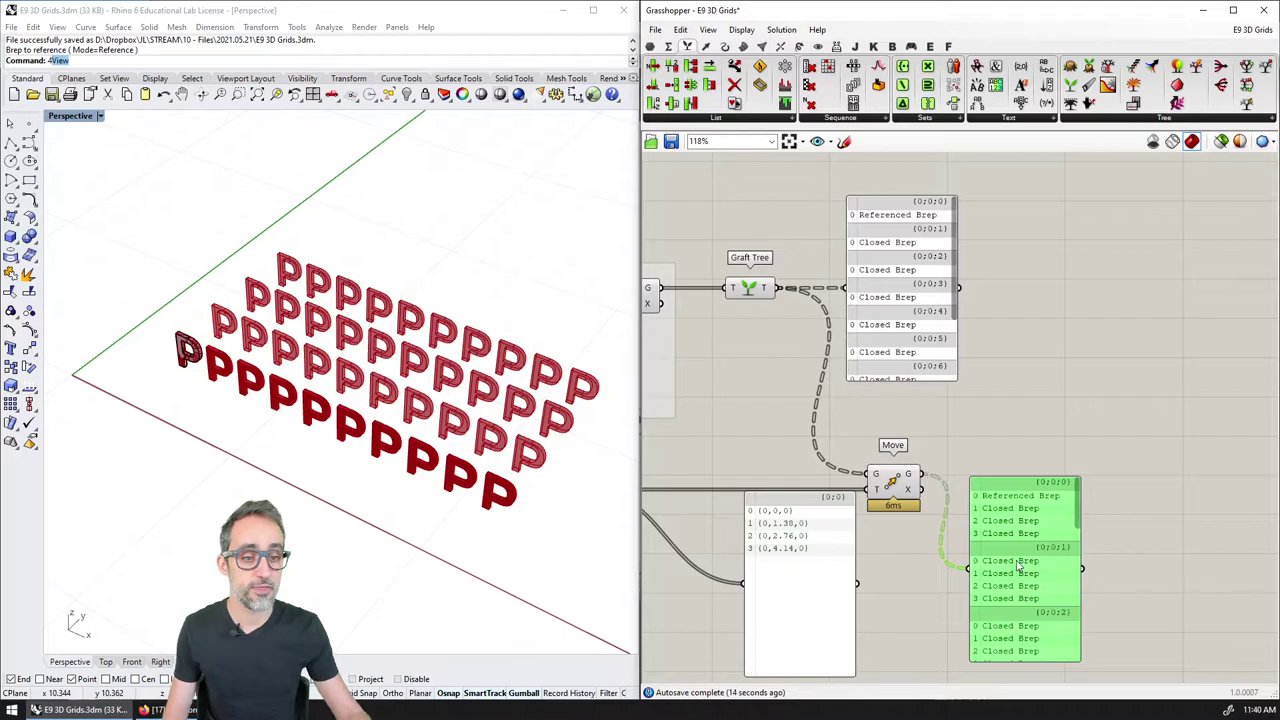
left_click(1139, 542)
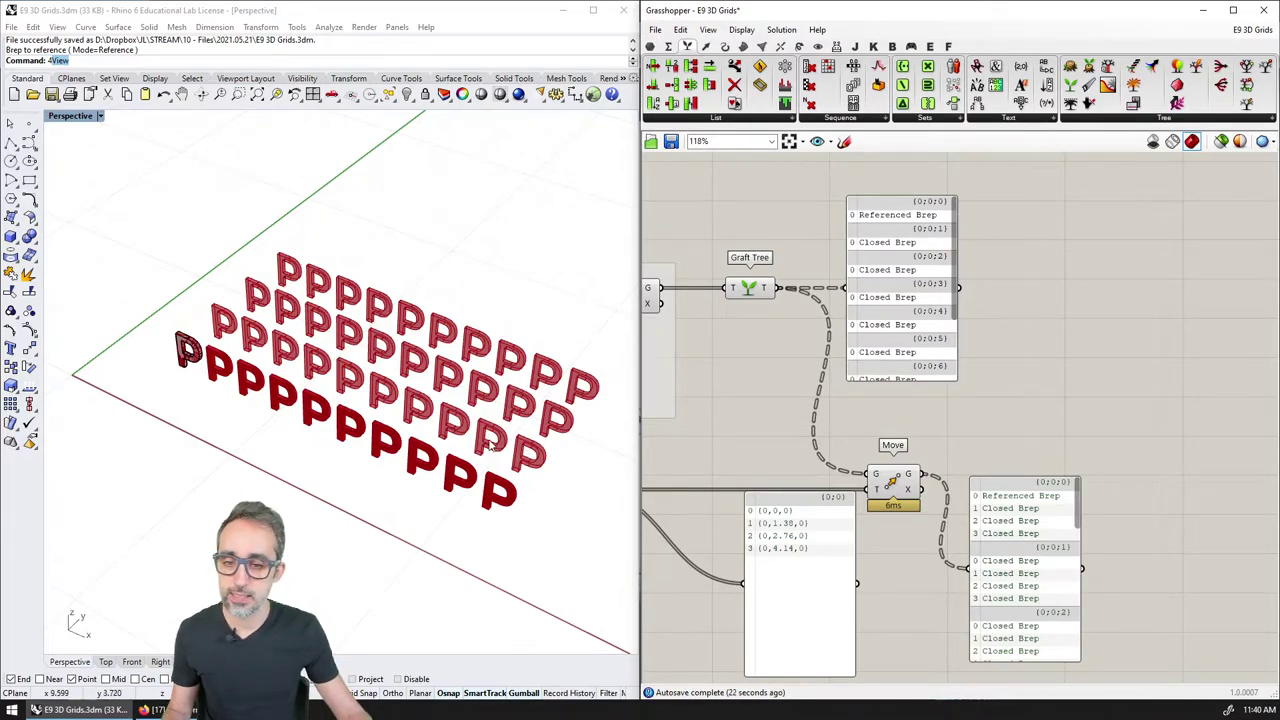
Step: Review the P grid, previewing the X-array Move, graft tree and base Brep input
right_click_drag(524, 478, 431, 458)
scroll(443, 468, "up", 2)
scroll(443, 468, "up", 3)
scroll(443, 468, "down", 3)
right_click_drag(700, 358, 974, 372)
left_click(871, 289)
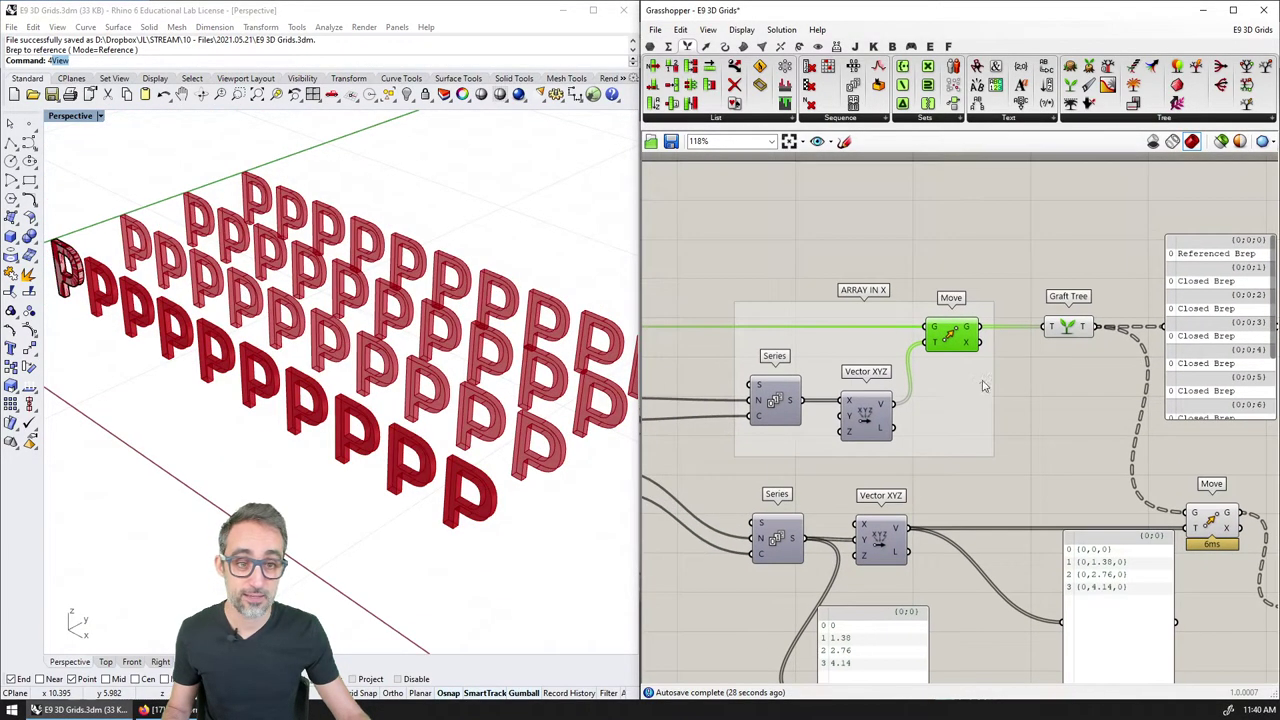
left_click(1068, 328)
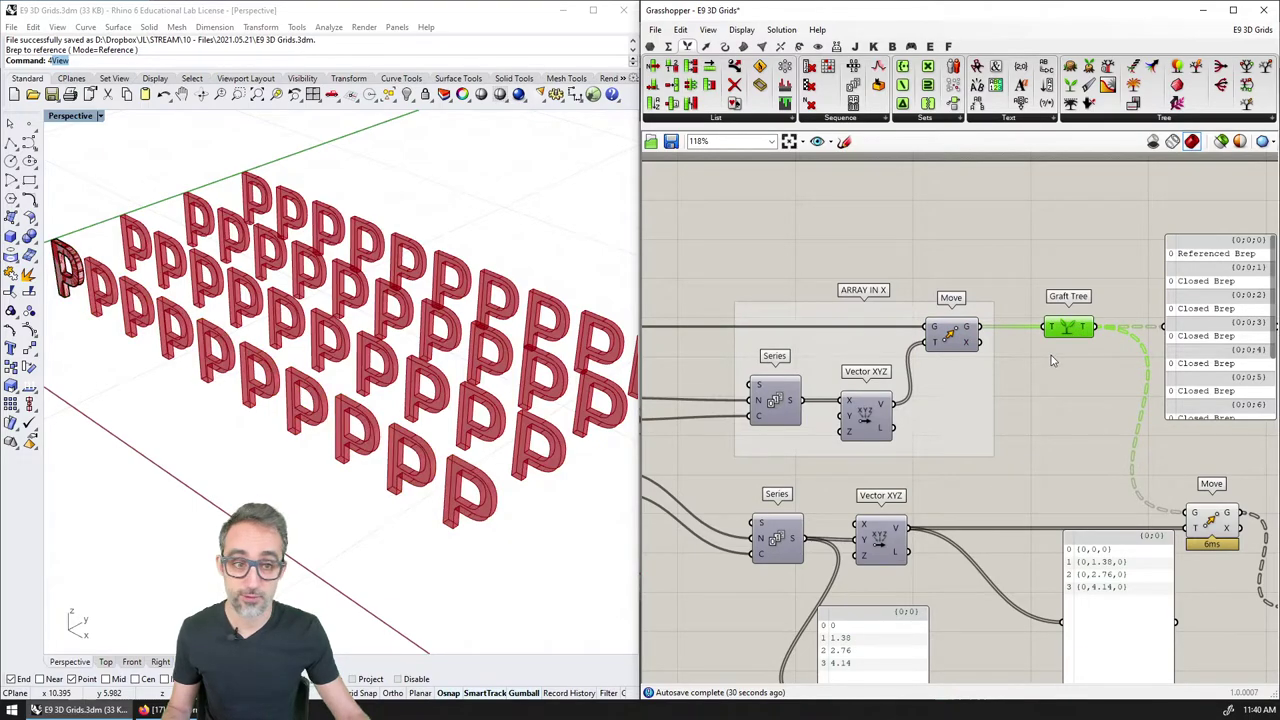
left_click(975, 352, "shift")
left_click(1076, 402)
scroll(1076, 402, "down", 3)
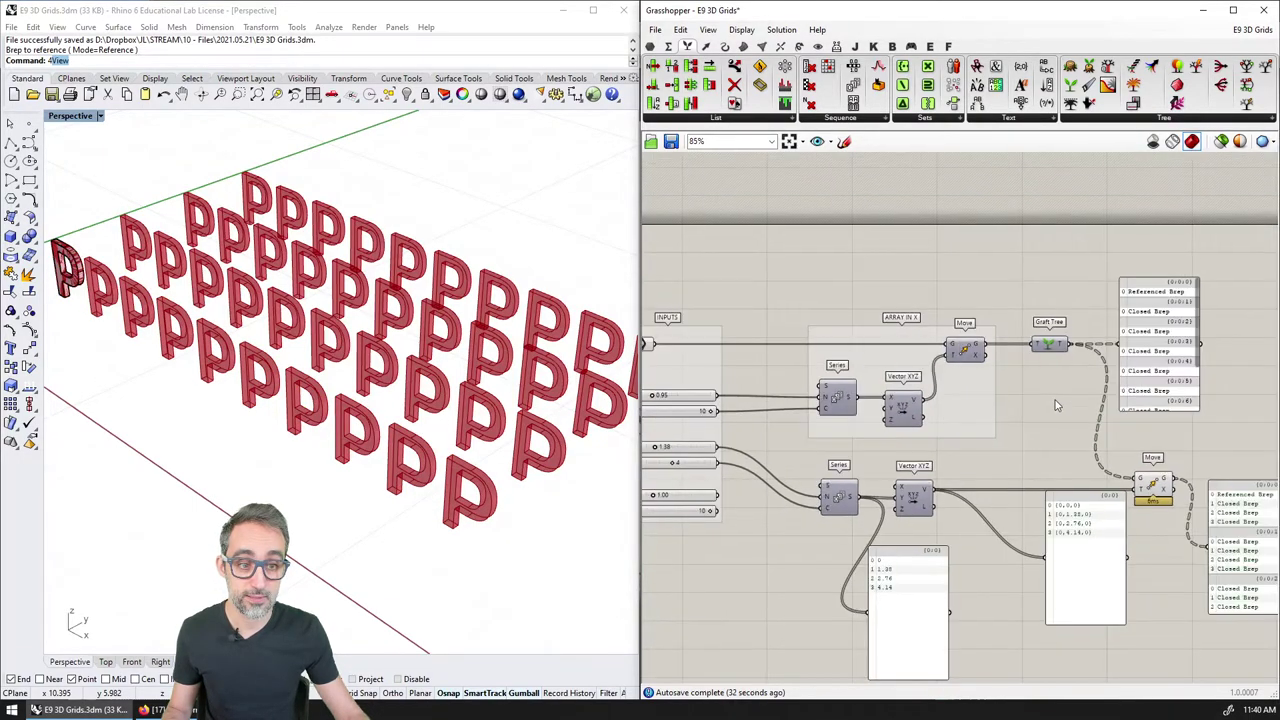
right_click_drag(969, 371, 1036, 361)
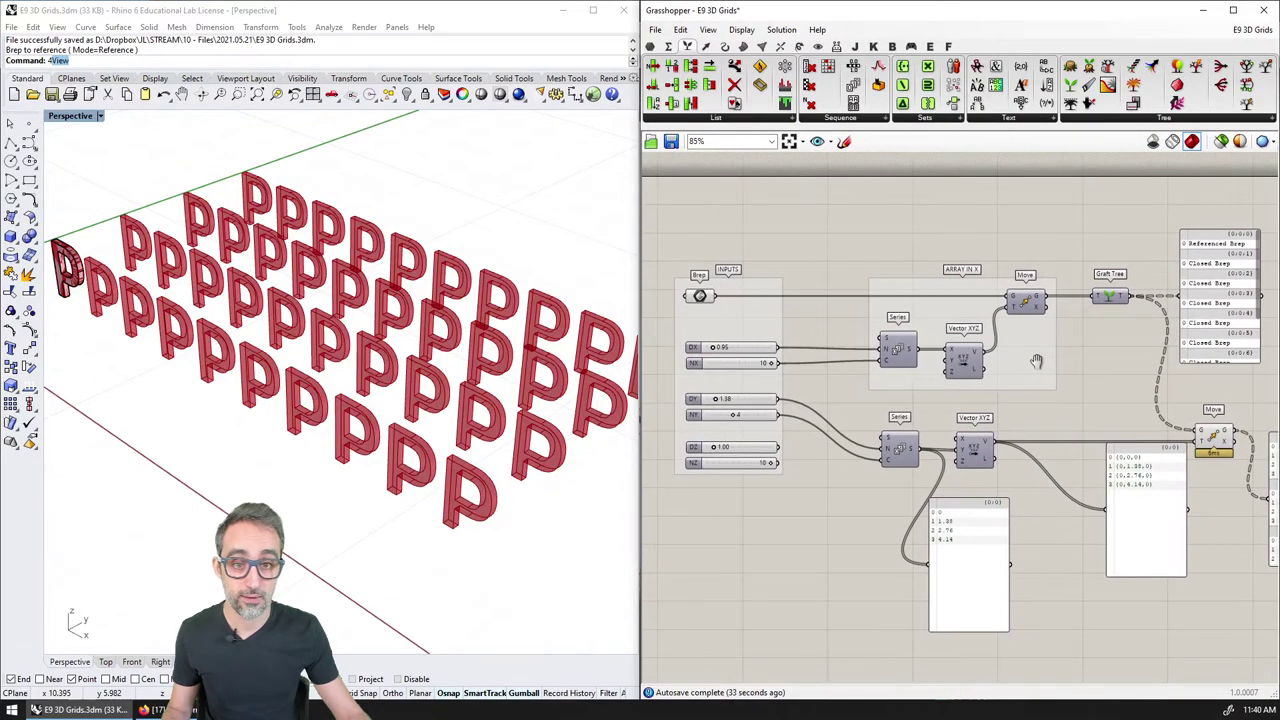
left_click(697, 298)
scroll(903, 291, "down", 2)
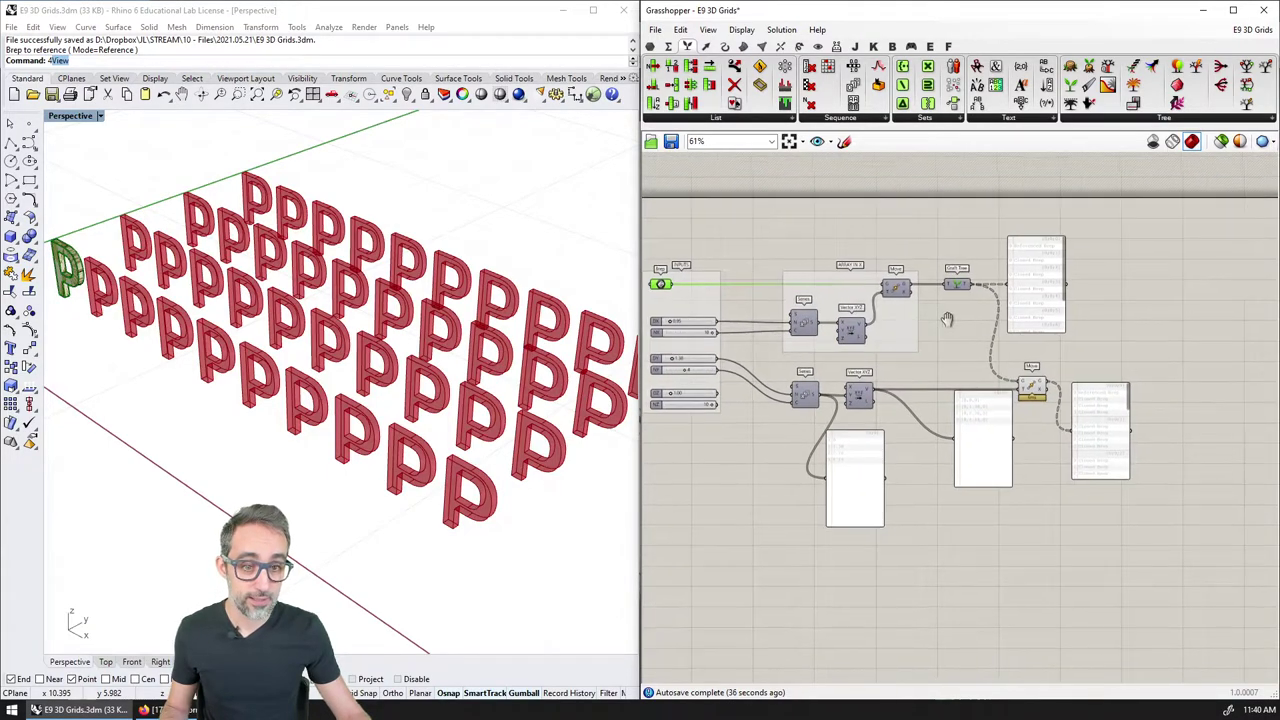
scroll(920, 340, "up", 2)
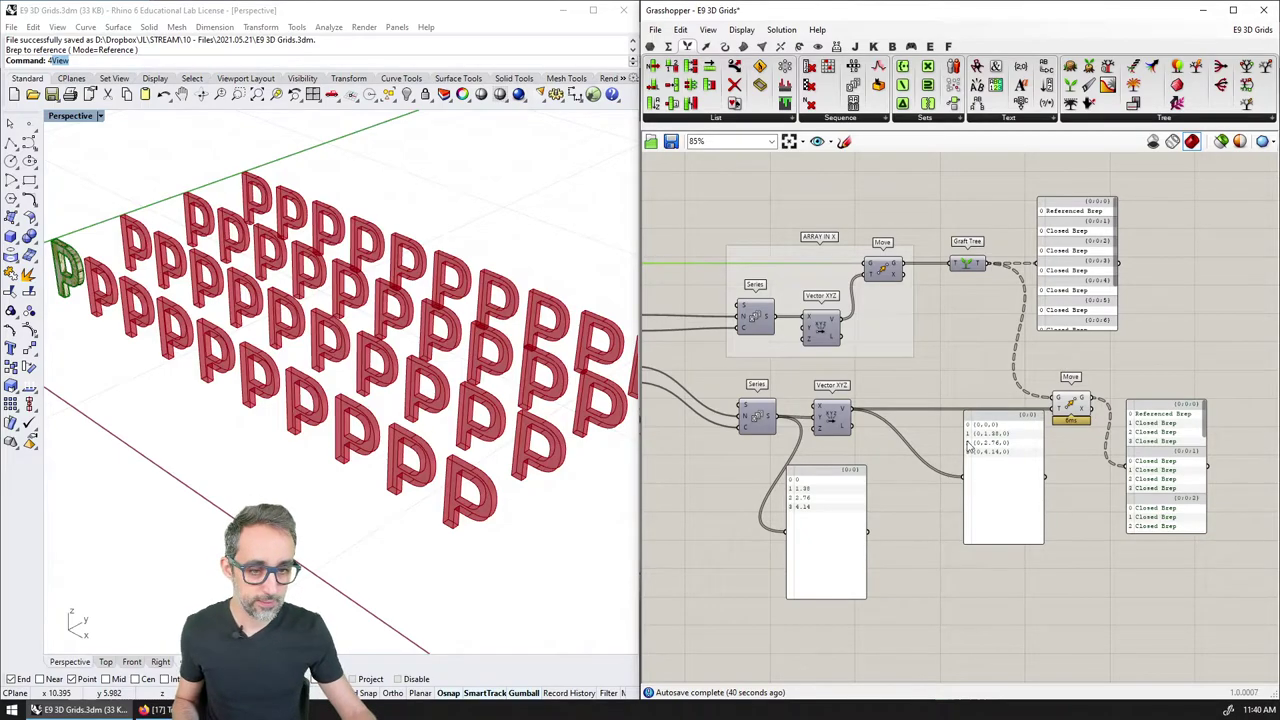
Step: Line up the Y Series, Vector XYZ and panels under ARRAY IN X, then group them
left_click(836, 420)
left_click(756, 418, "shift")
left_click_drag(835, 424, 965, 425)
left_click_drag(1012, 484, 1038, 537)
left_click_drag(836, 540, 952, 542)
left_click(1124, 366)
left_click_drag(1105, 374, 874, 432)
key("ctrl+g")
Step: Name the lower Y-array group 'ARRAY IN Y' beneath the ARRAY IN X group
right_click(940, 393)
type("ARRAY IN")
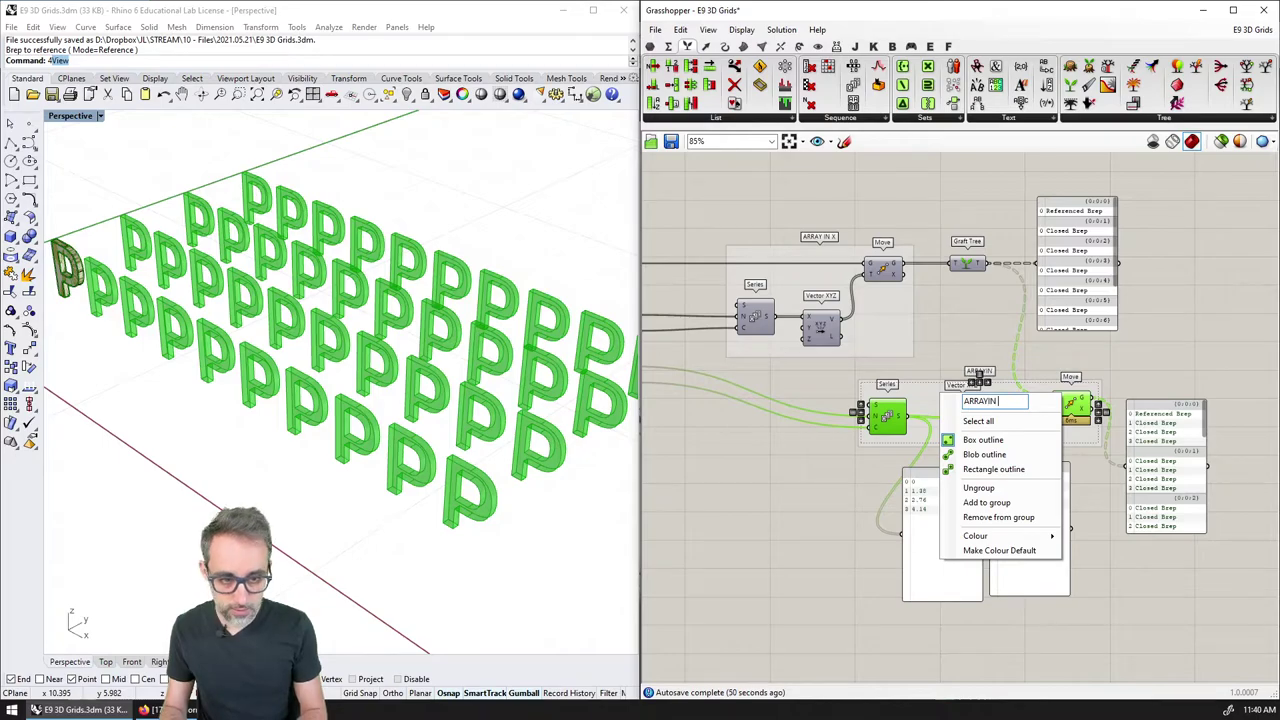
key("BackSpace")
key("BackSpace")
key("BackSpace")
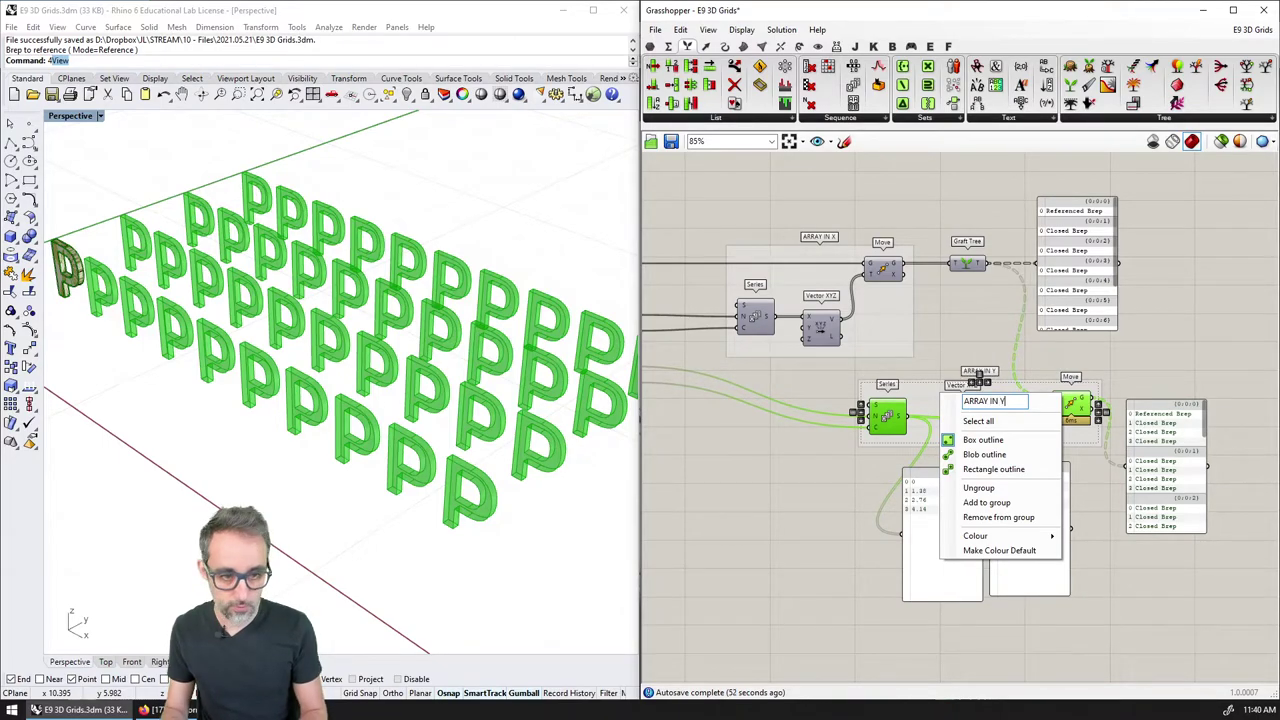
key("Return")
scroll(340, 380, "down", 5)
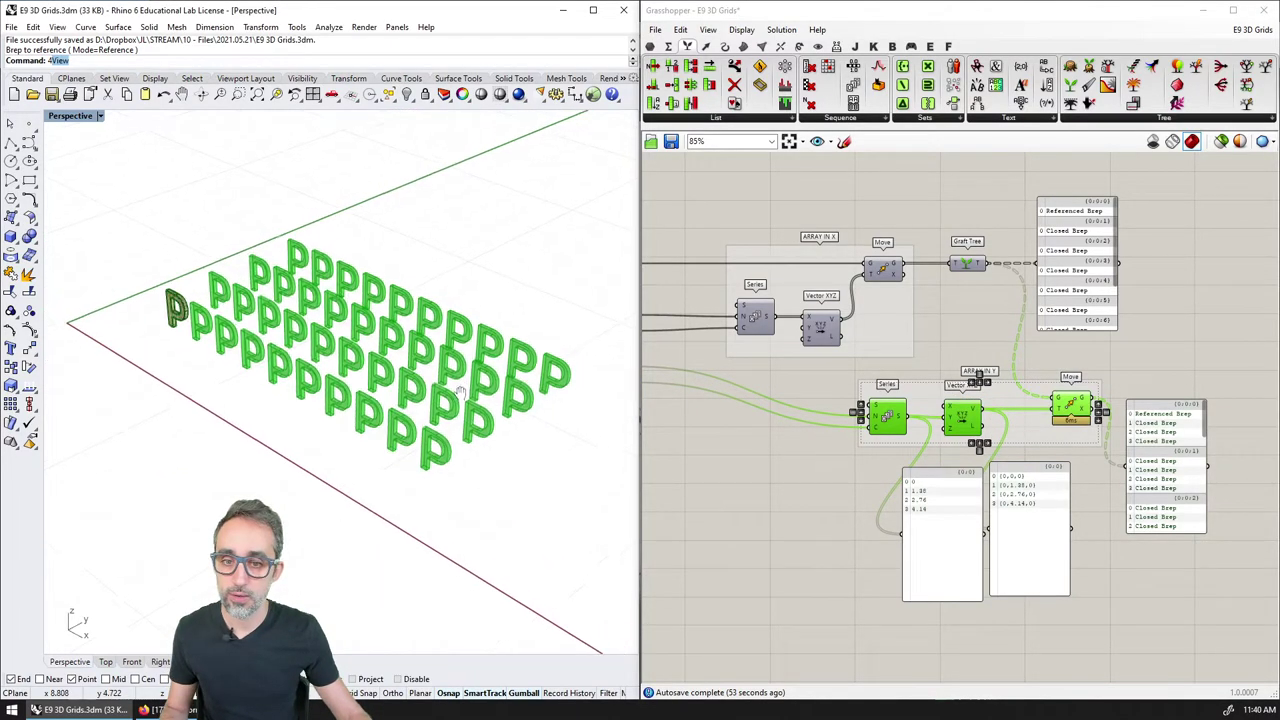
right_click_drag(787, 400, 788, 465)
left_click(805, 388)
scroll(792, 460, "up", 2)
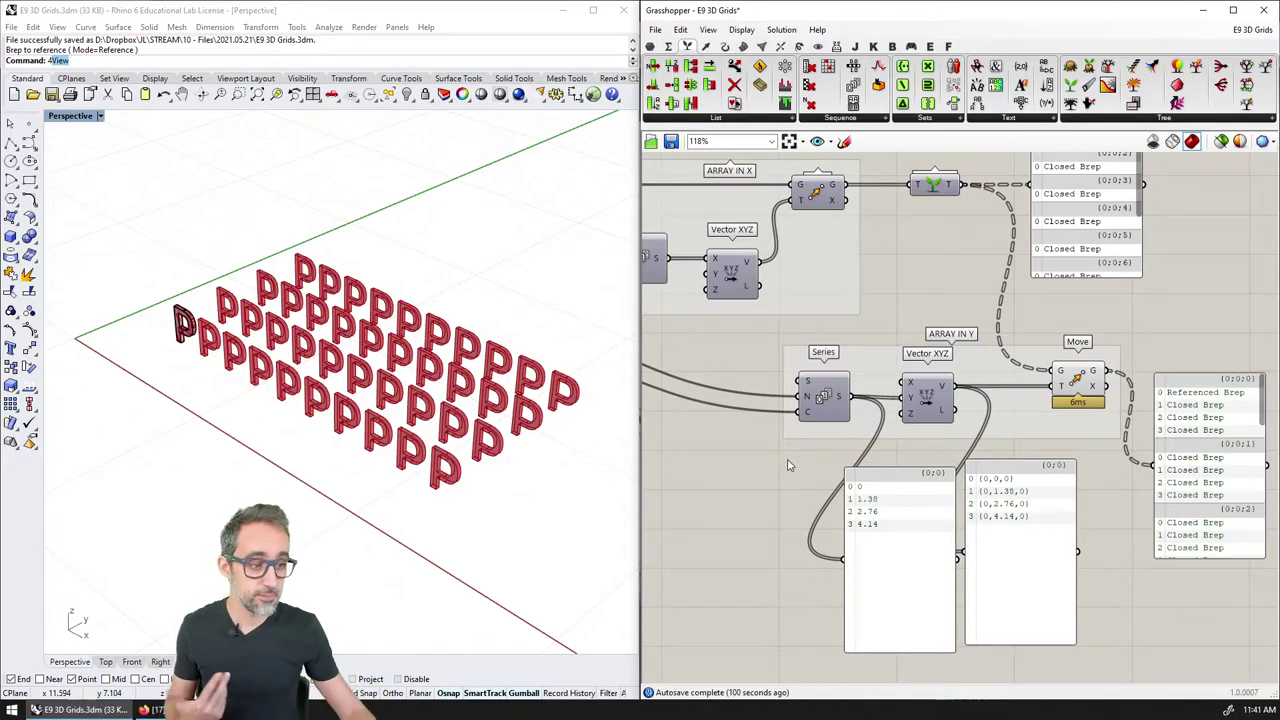
Step: Duplicate the Series for Z, wiring DZ to N and NZ to C, with DZ 2.48 and NZ 3
right_click_drag(788, 465, 845, 365)
scroll(845, 365, "down", 2)
scroll(735, 315, "up", 1)
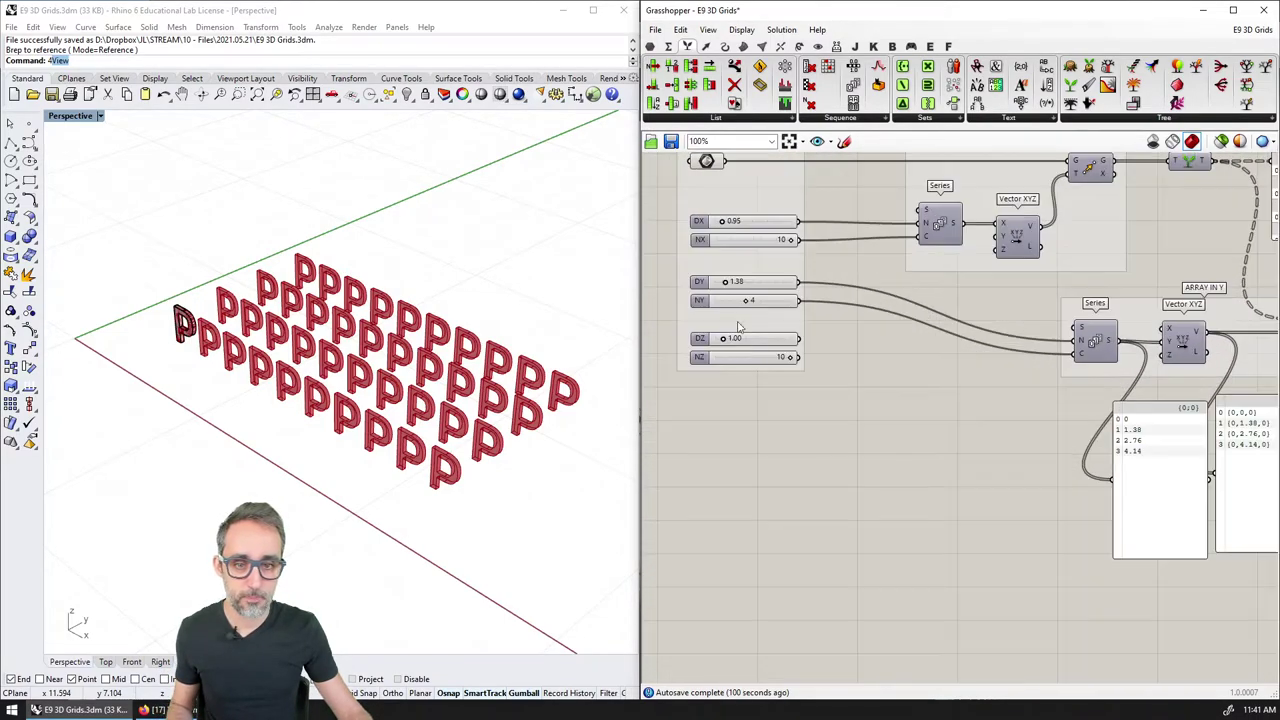
left_click(1097, 343)
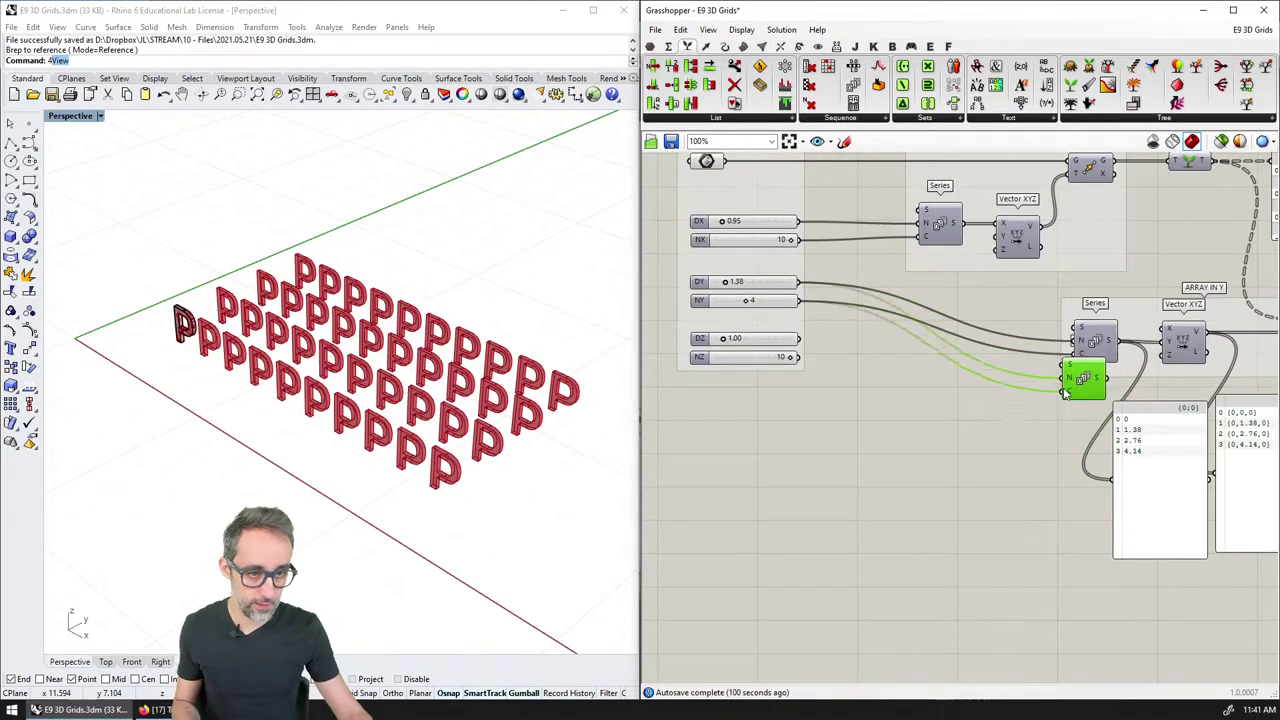
left_click_drag(1094, 350, 954, 484, "alt")
left_click_drag(803, 341, 937, 478)
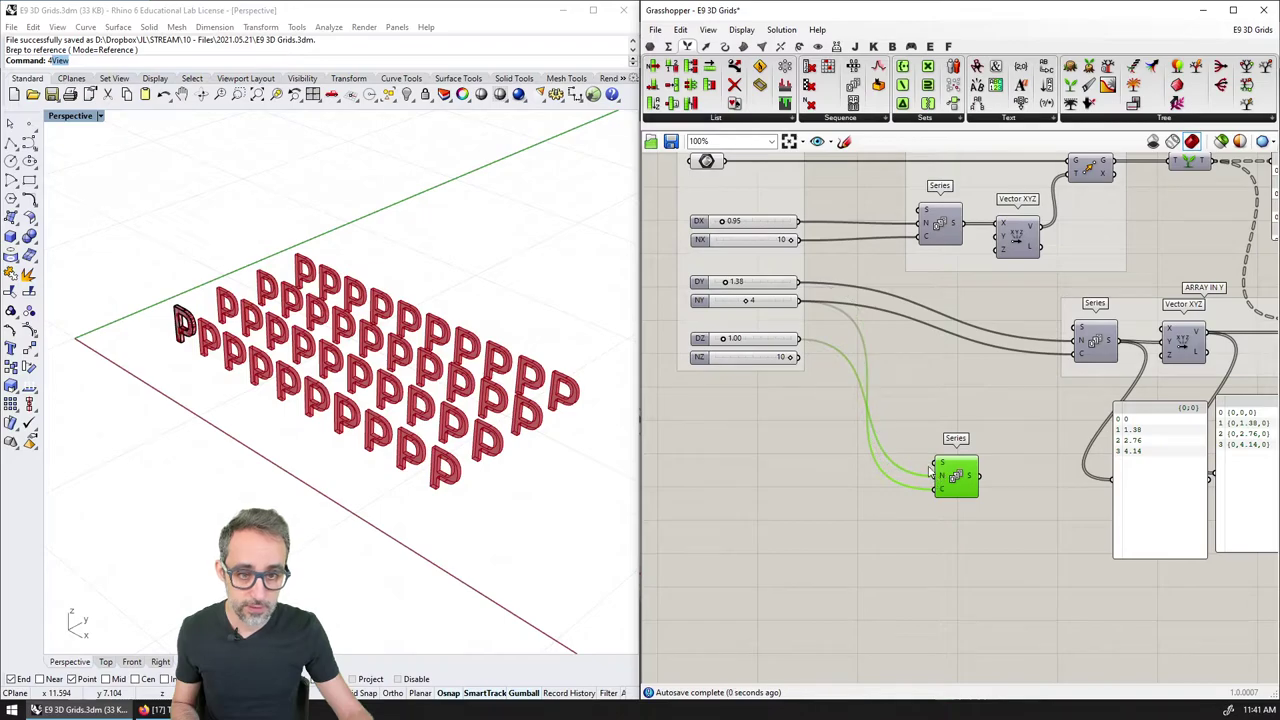
left_click_drag(798, 357, 936, 490)
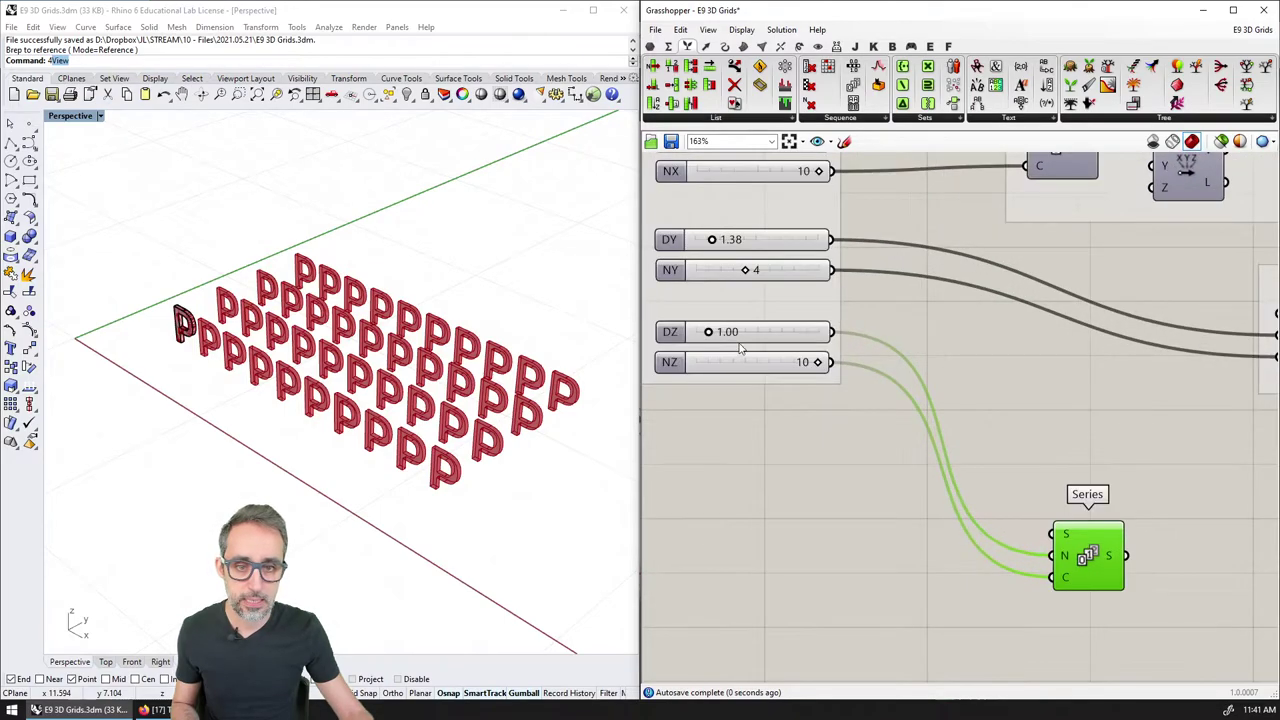
scroll(743, 346, "up", 4)
left_click_drag(707, 331, 731, 338)
left_click_drag(828, 373, 734, 373)
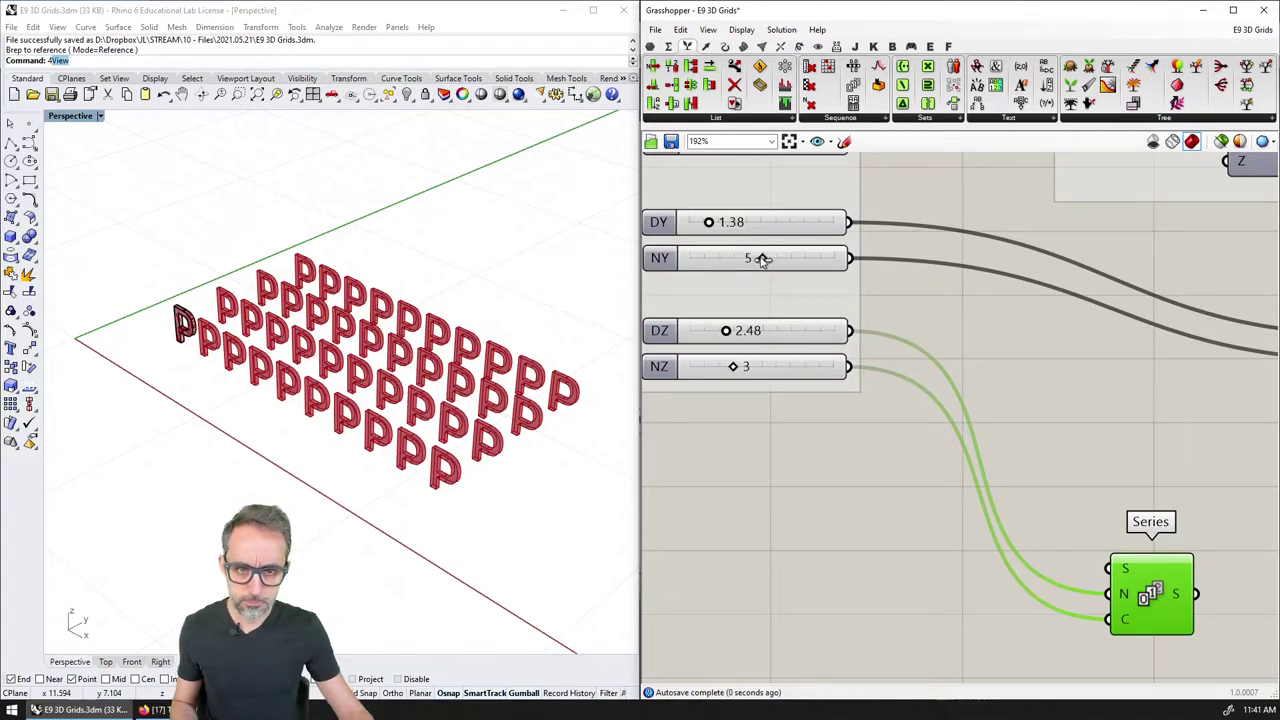
Step: Show the Z series values 0, 2.48, 4.96 in a panel beside the new Series
scroll(860, 340, "down", 4)
left_click_drag(866, 430, 980, 427)
left_click_drag(1091, 456, 1076, 576)
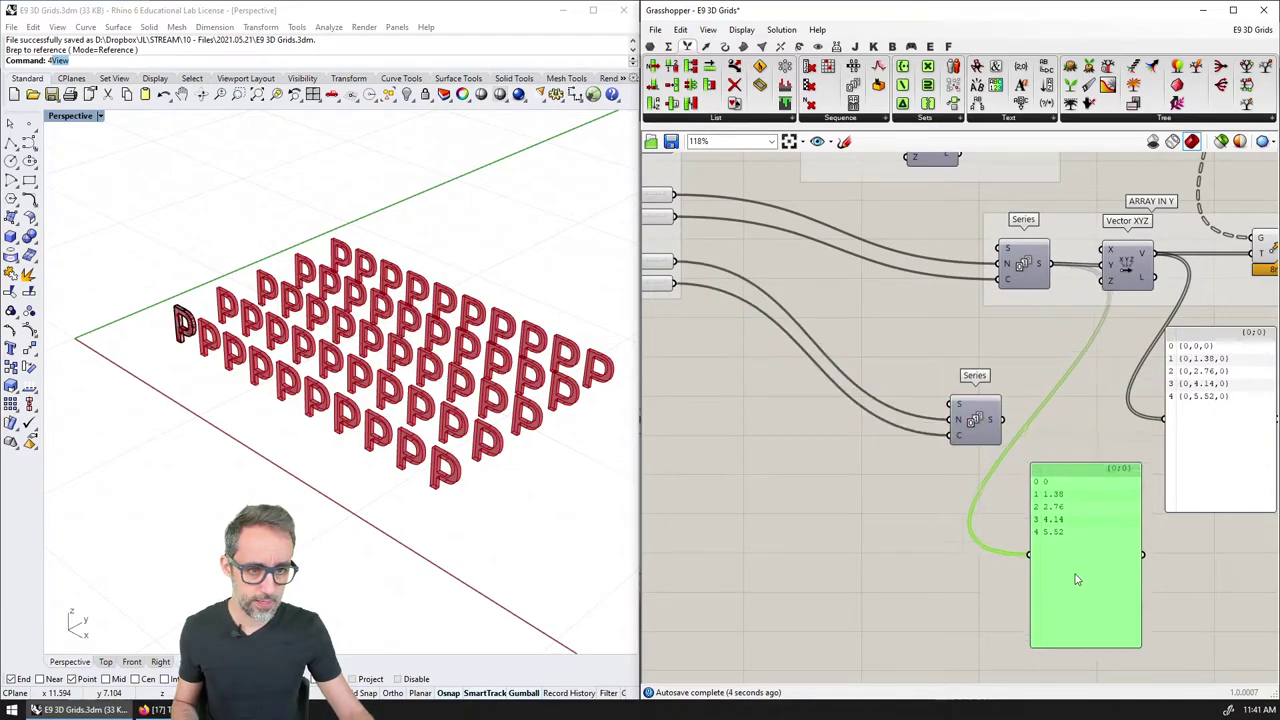
left_click_drag(1003, 419, 1029, 549)
scroll(973, 383, "up", 3)
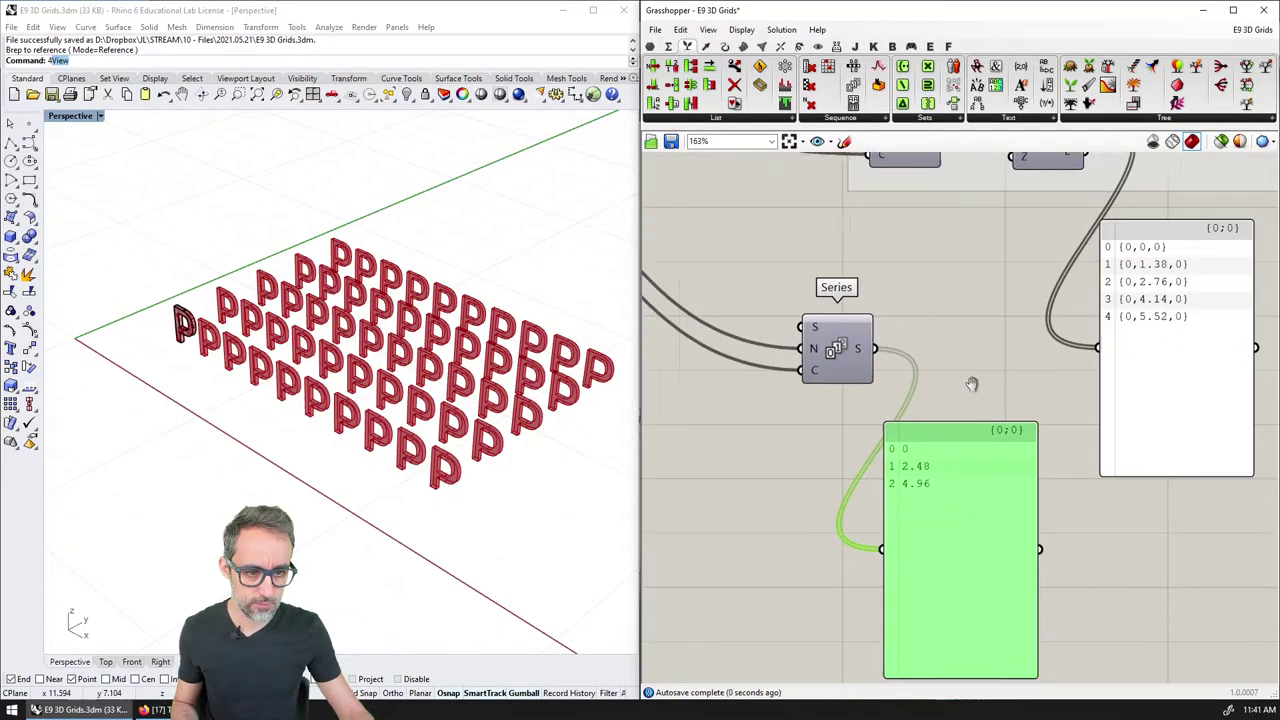
scroll(973, 383, "down", 2)
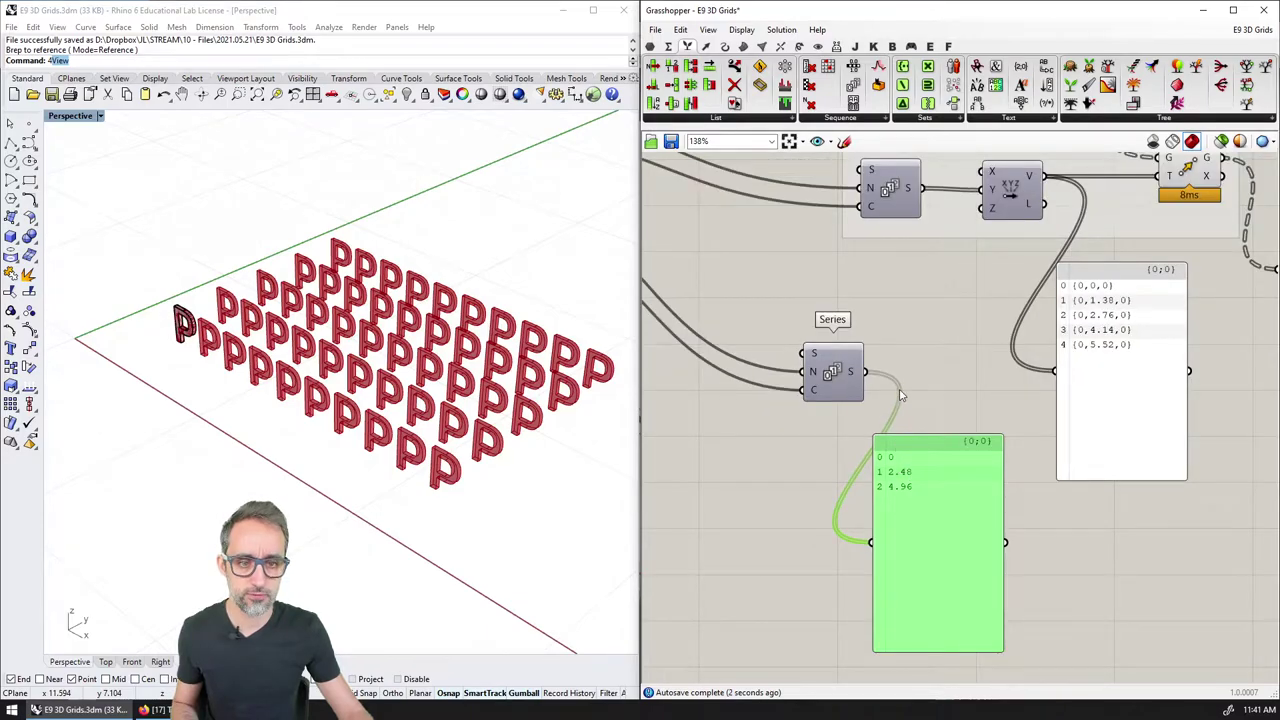
right_click_drag(630, 348, 957, 380)
Step: Set DZ to 2.5 and add a Vector XYZ turning the Z series into vectors up to {0,0,7.5}
double_click(748, 218)
type("2")
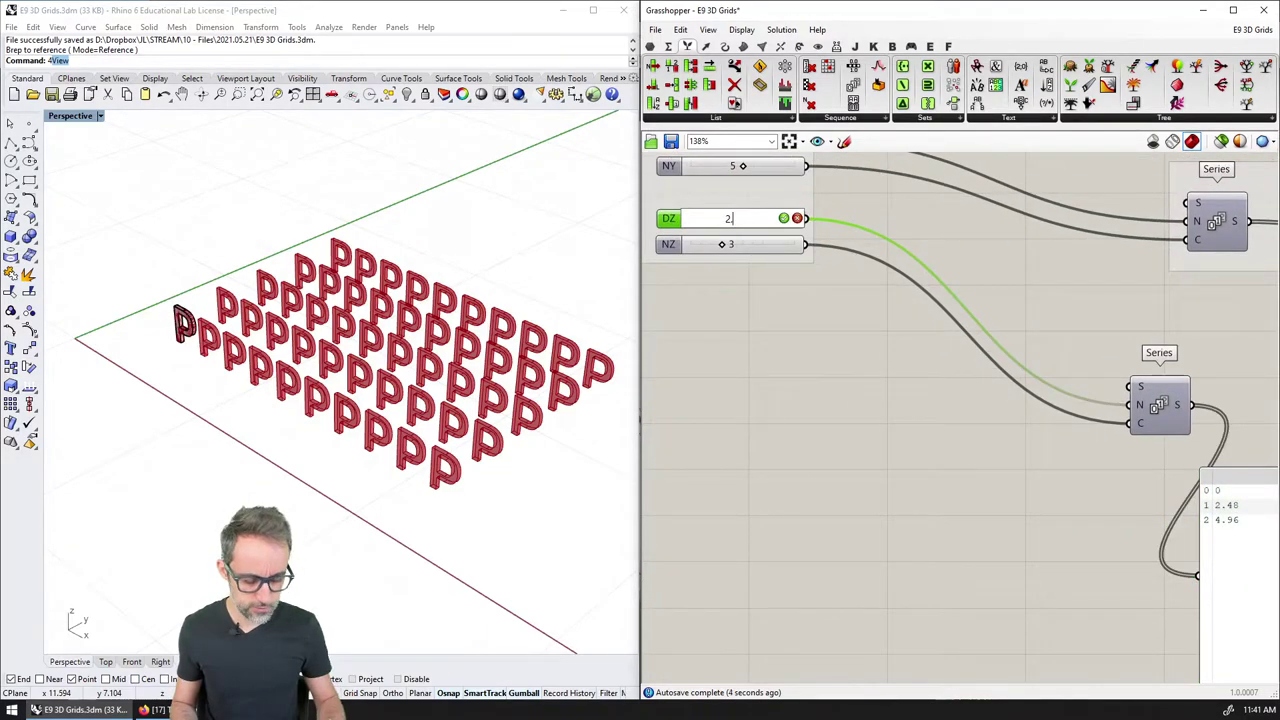
type(".5")
key("Return")
right_click_drag(987, 347, 607, 372)
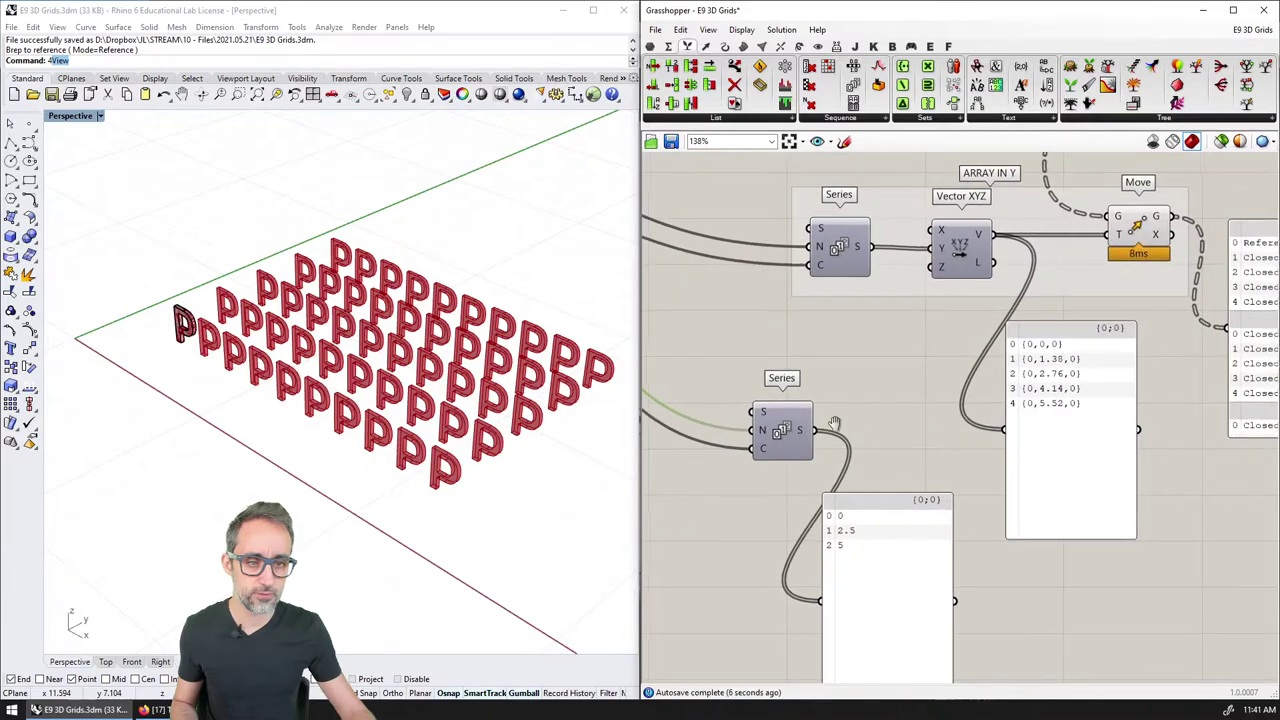
left_click(1077, 548)
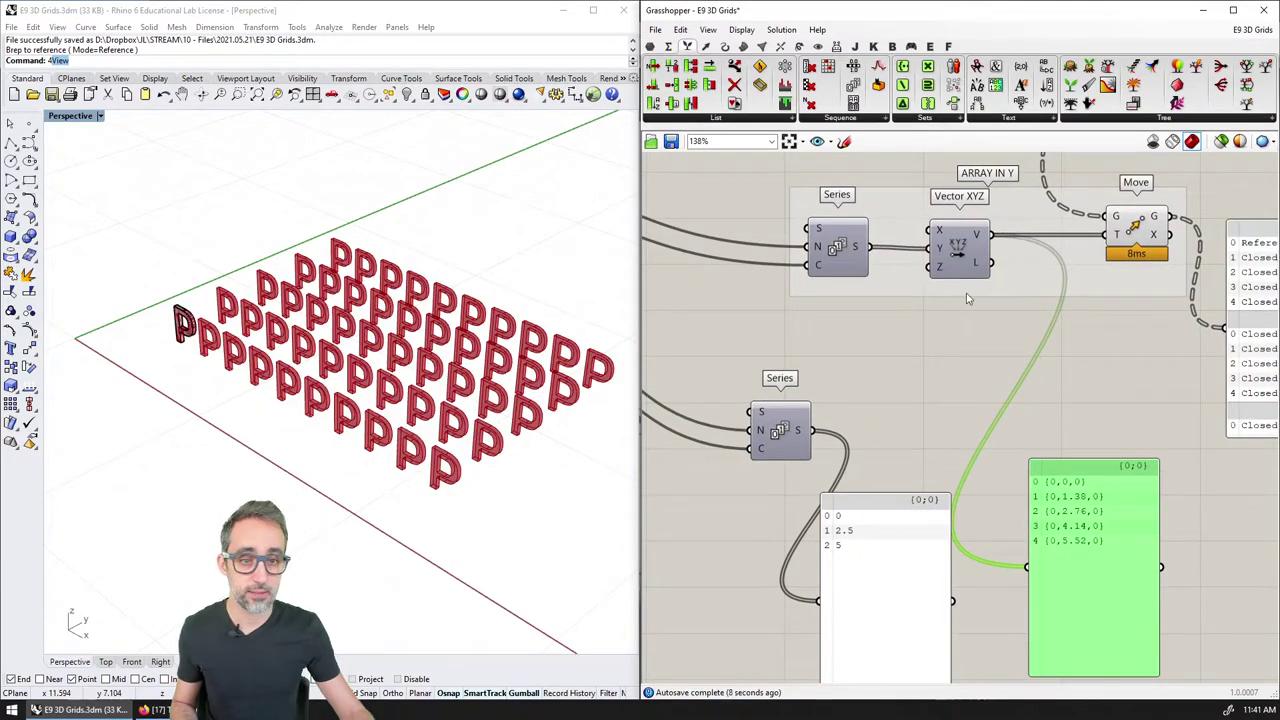
left_click(705, 46)
left_click_drag(1201, 80, 943, 411)
left_click_drag(815, 435, 1028, 567)
scroll(1135, 572, "up", 2)
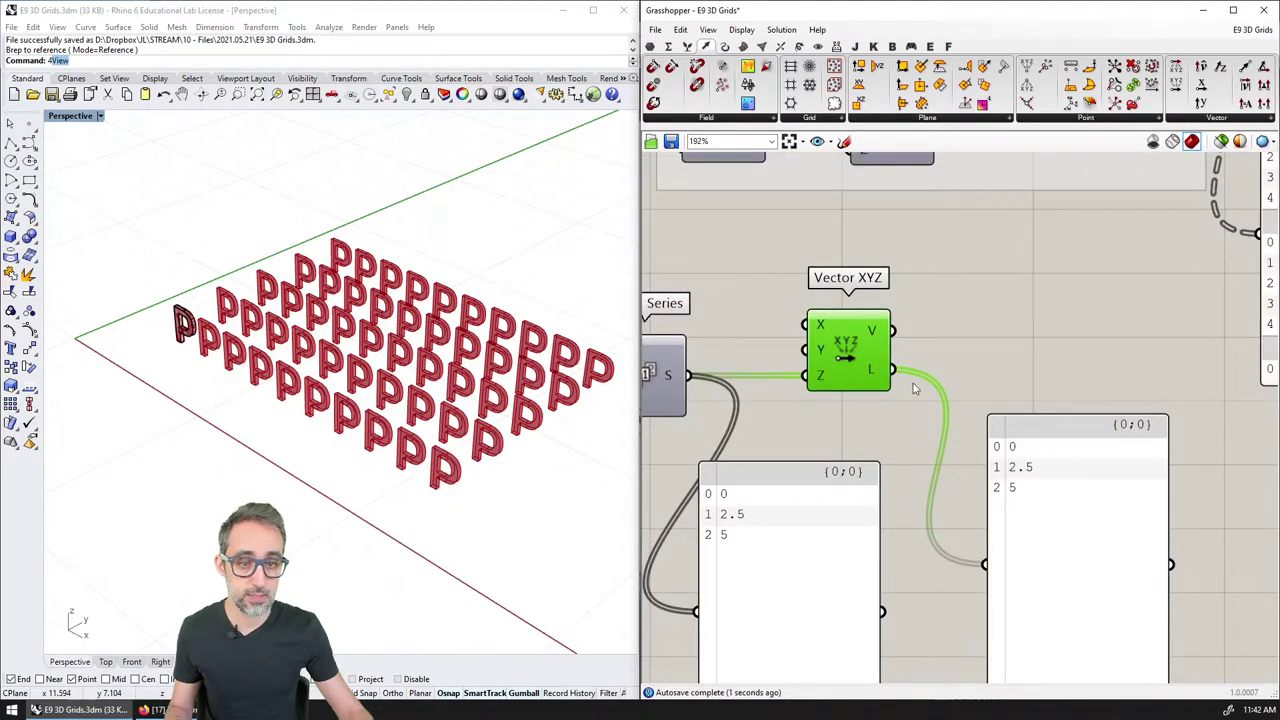
left_click_drag(898, 330, 985, 564)
scroll(1008, 420, "up", 2)
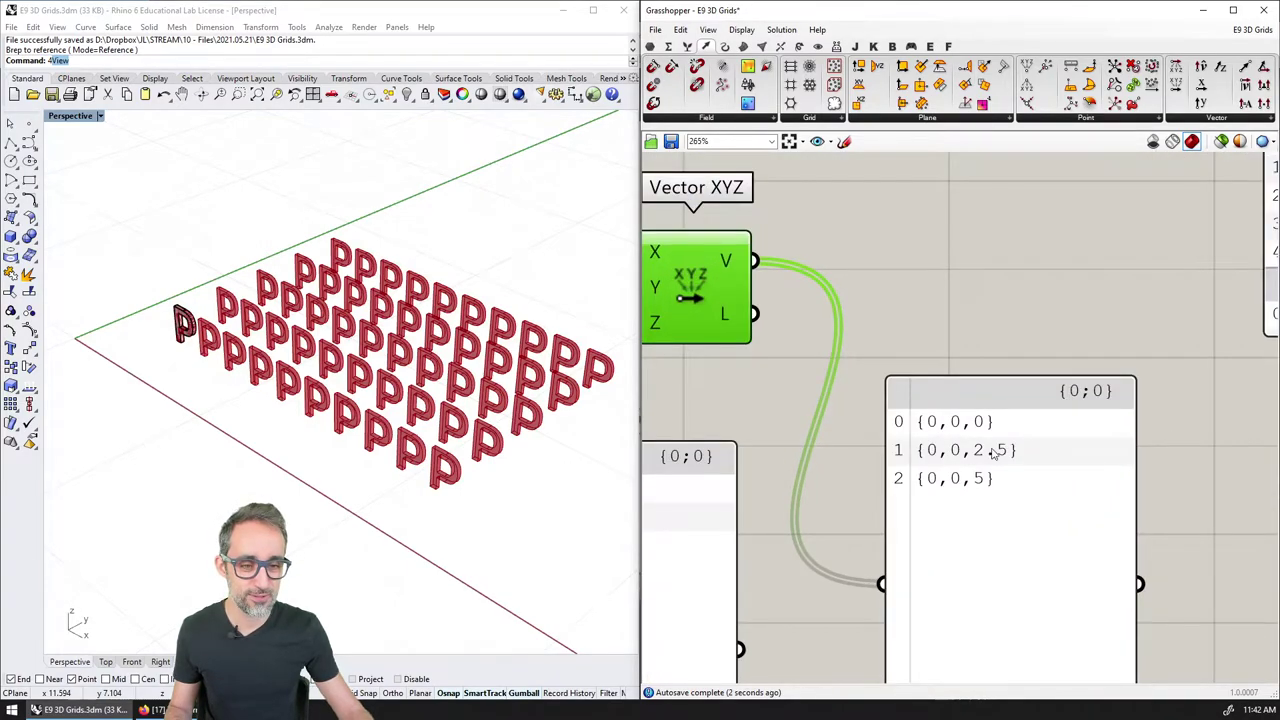
scroll(987, 456, "down", 5)
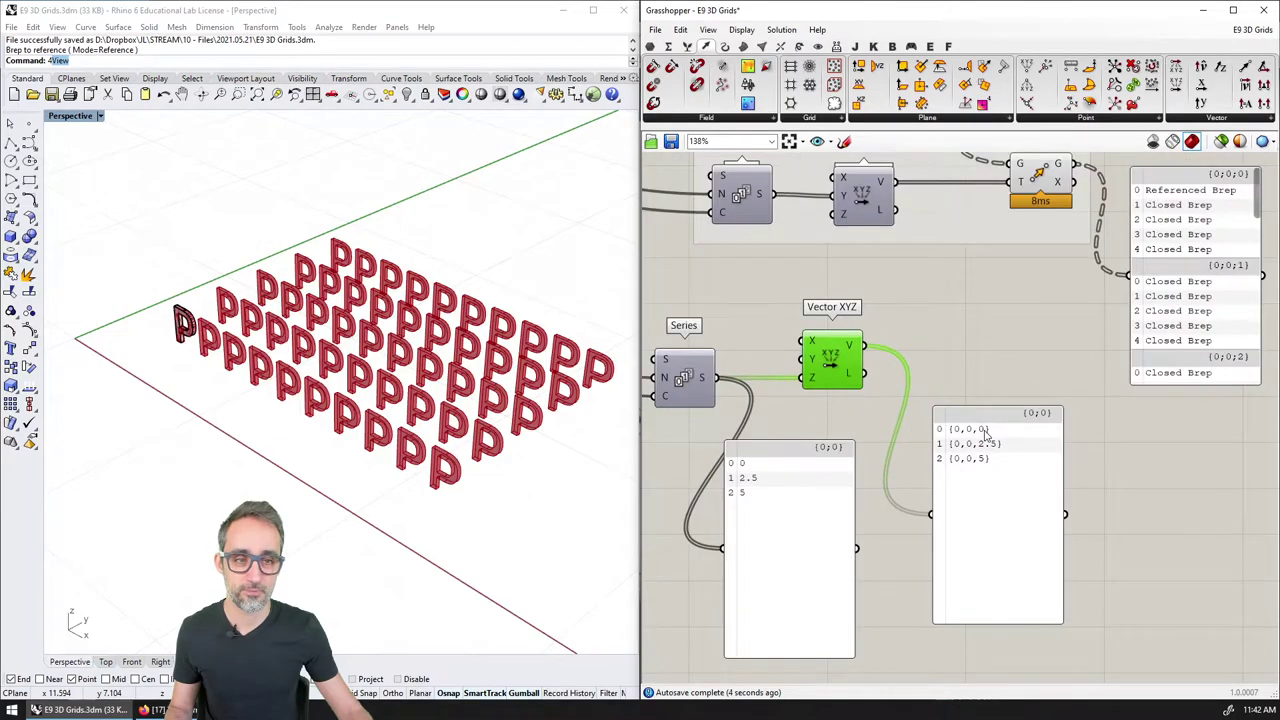
Step: Tidy the Z-array components, check the count sliders, and preview the Y-array Move
left_click_drag(983, 357, 910, 425)
left_click(987, 322)
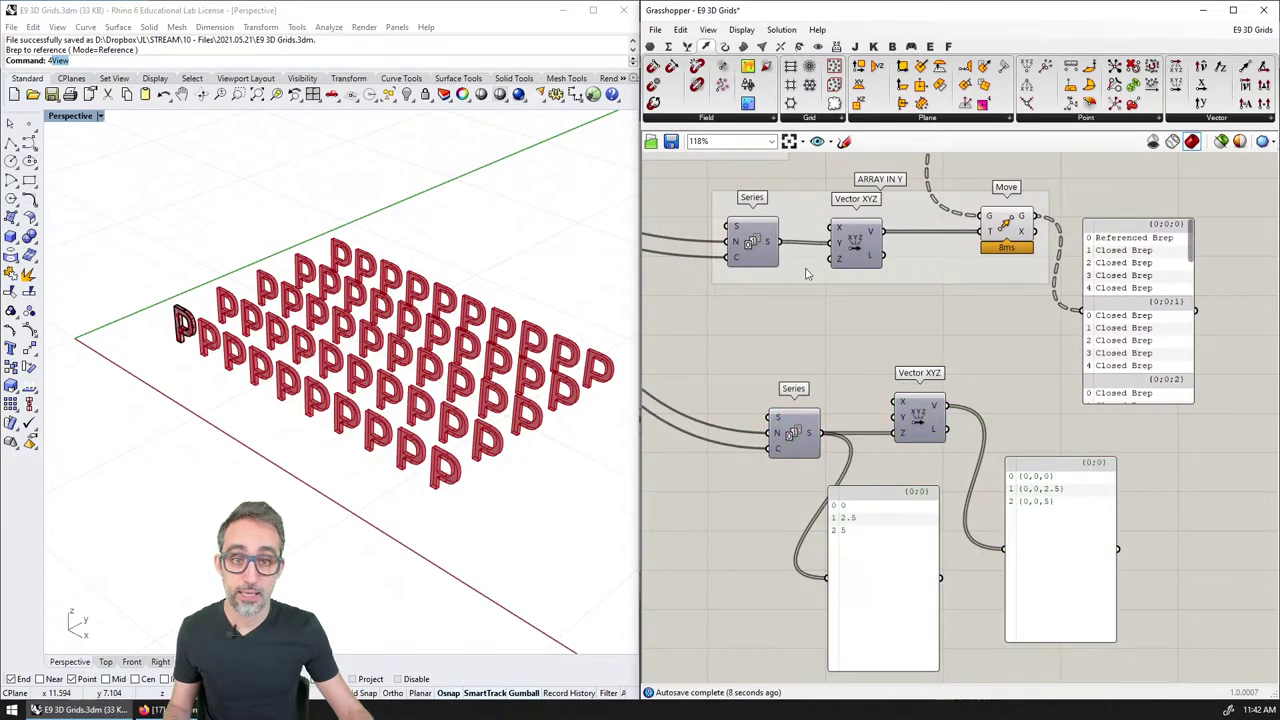
right_click_drag(808, 258, 1100, 290)
scroll(737, 313, "up", 2)
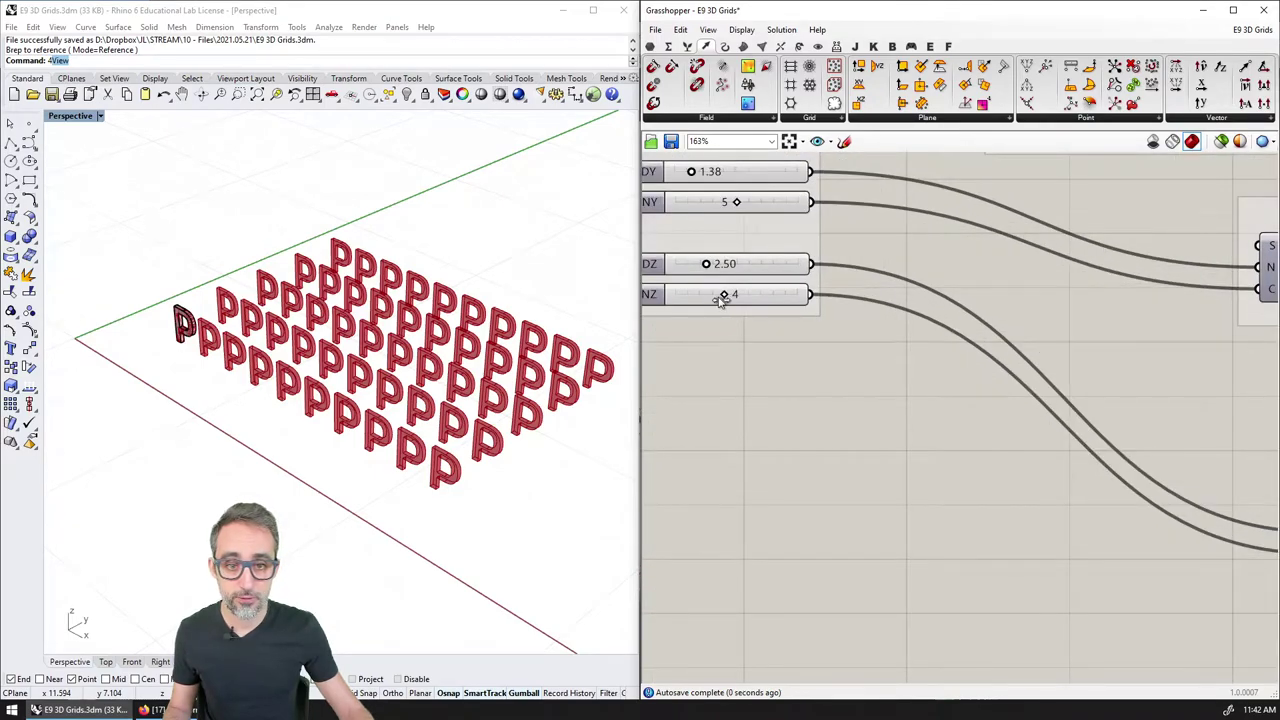
scroll(780, 340, "down", 2)
right_click_drag(1022, 392, 886, 317)
left_click(930, 208)
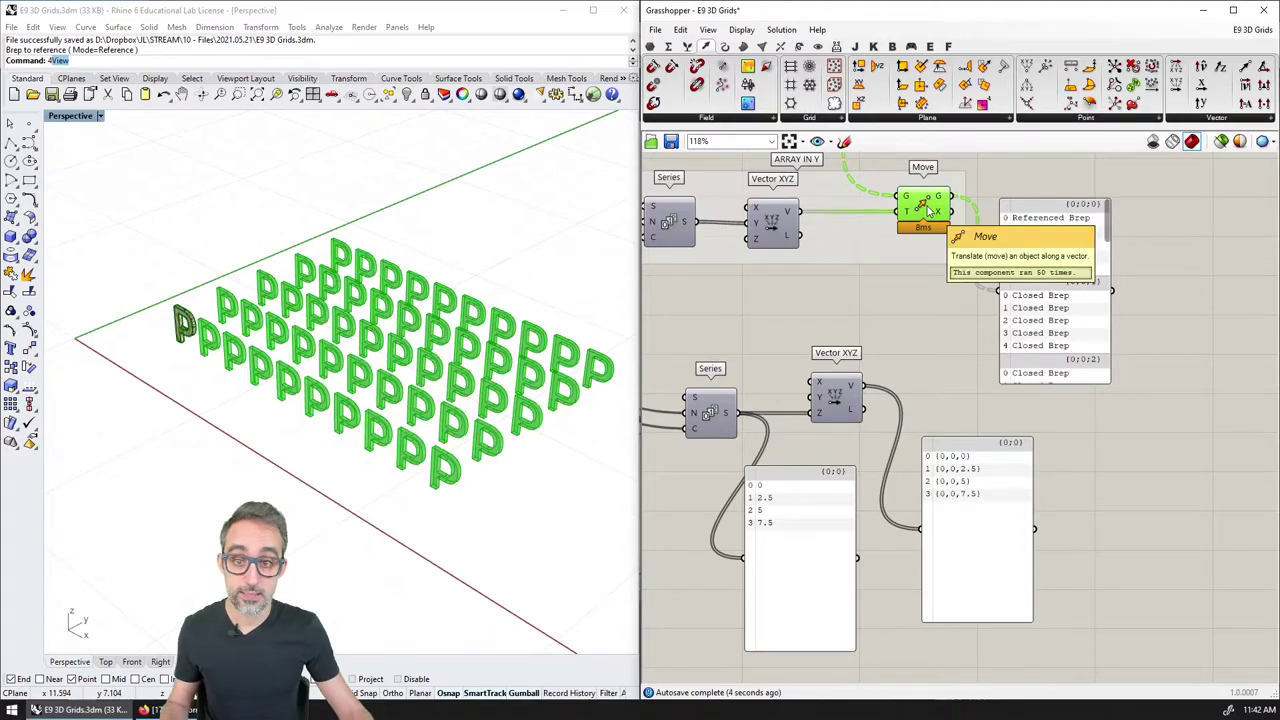
Step: Place a third Move beside the Z vectors and wire Vector XYZ's V into its T
left_click(798, 46)
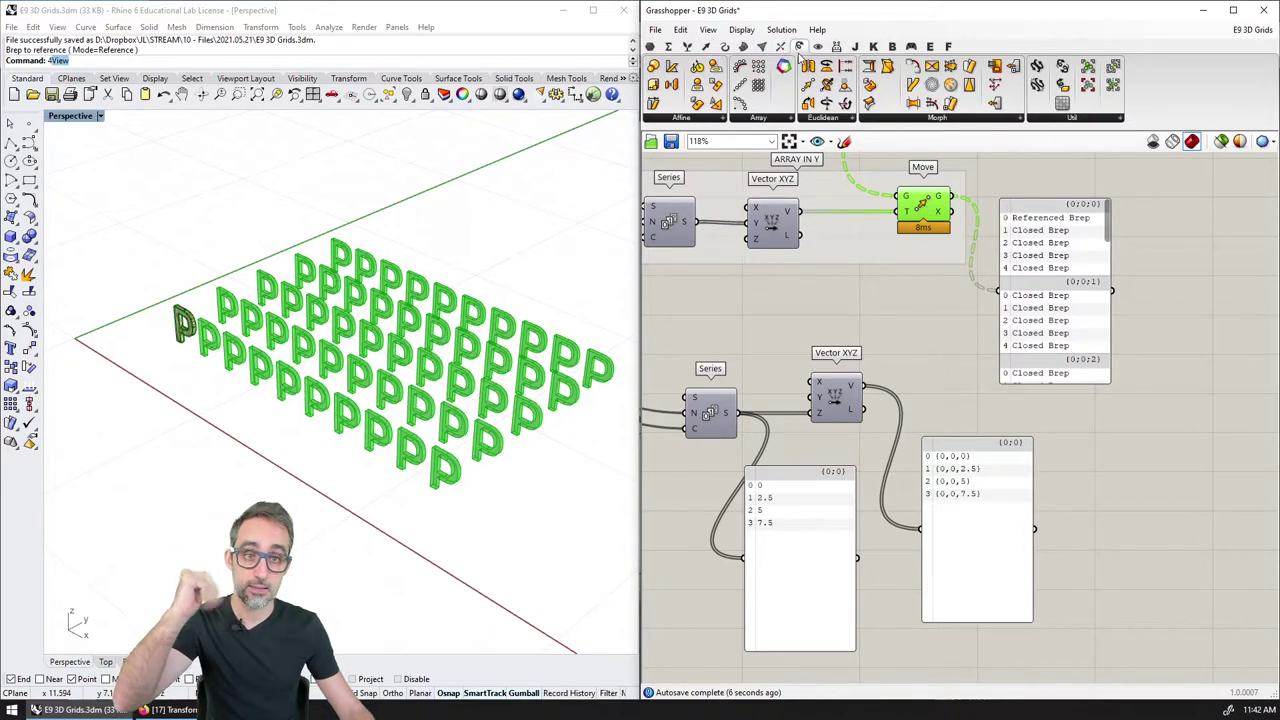
left_click(850, 119)
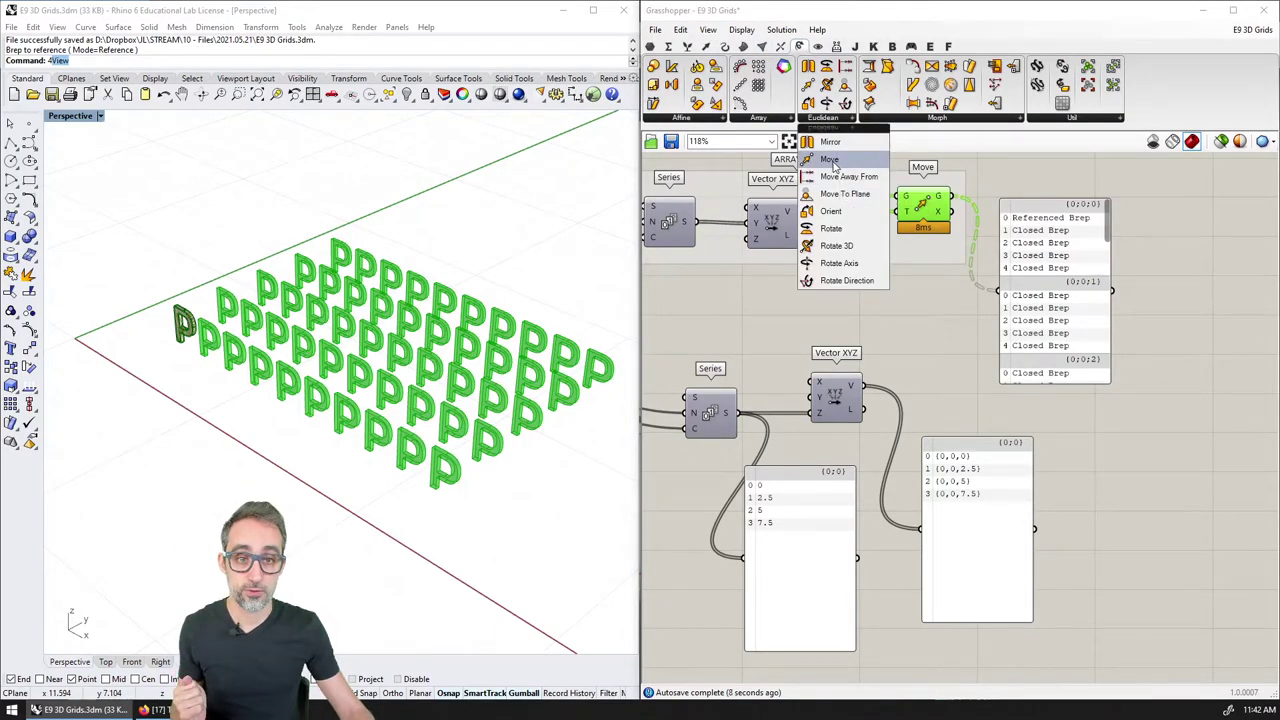
left_click(831, 160)
left_click(958, 372)
right_click_drag(976, 360, 955, 395)
left_click_drag(955, 395, 1025, 395)
left_click_drag(846, 420, 1022, 417)
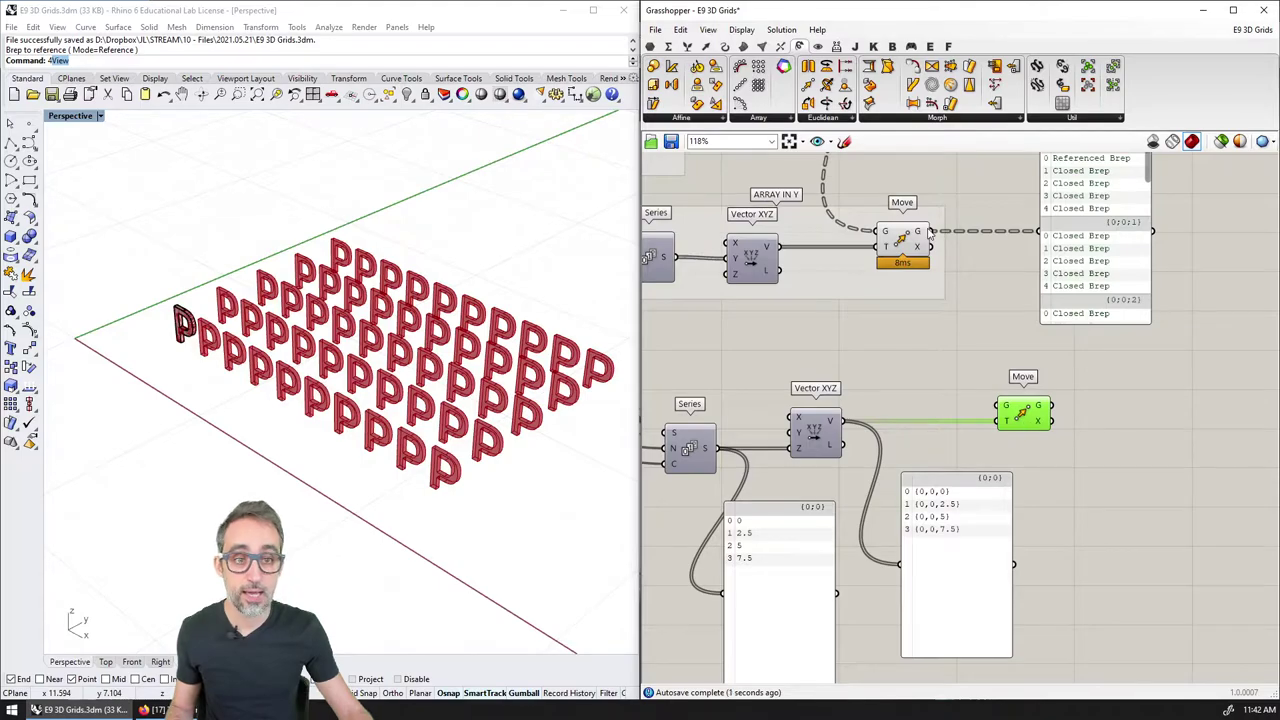
Step: Feed the Y-arrayed P grid into the third Move and orbit to check the four stacked layers
left_click_drag(930, 232, 1003, 410)
right_click_drag(575, 330, 497, 435, "shift")
scroll(450, 385, "down", 5)
right_click_drag(1090, 262, 980, 290)
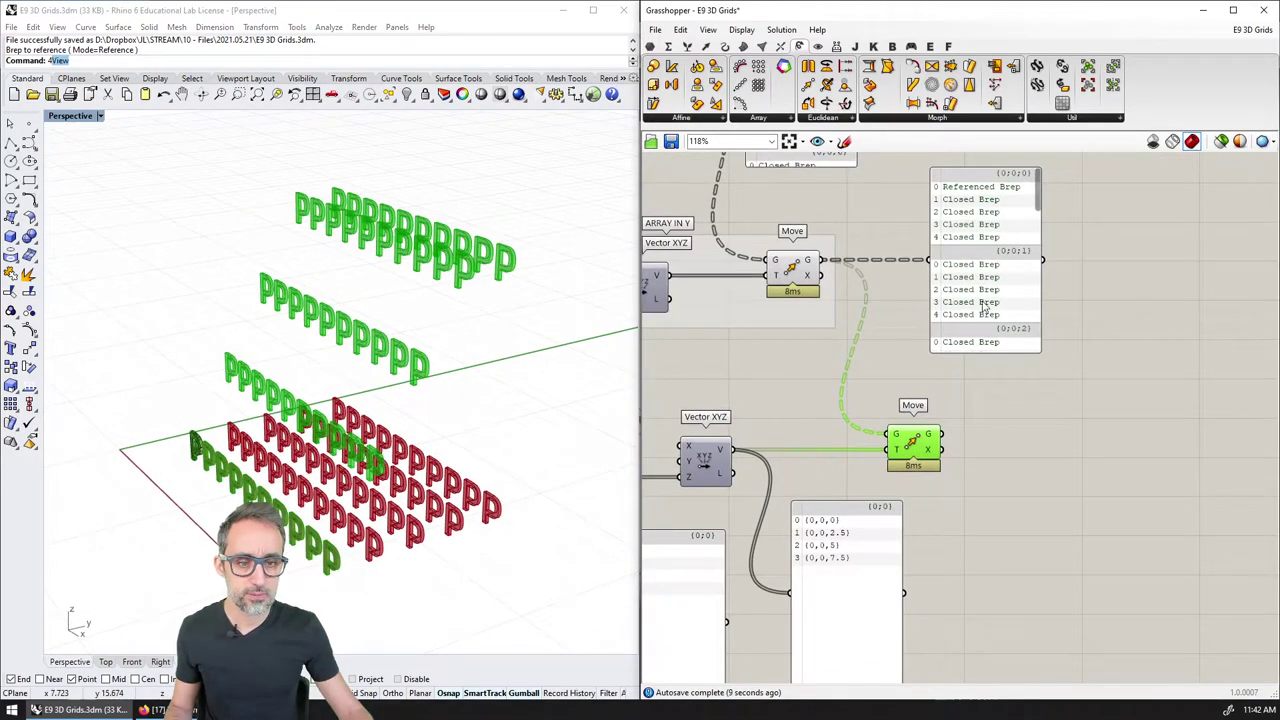
left_click(980, 290)
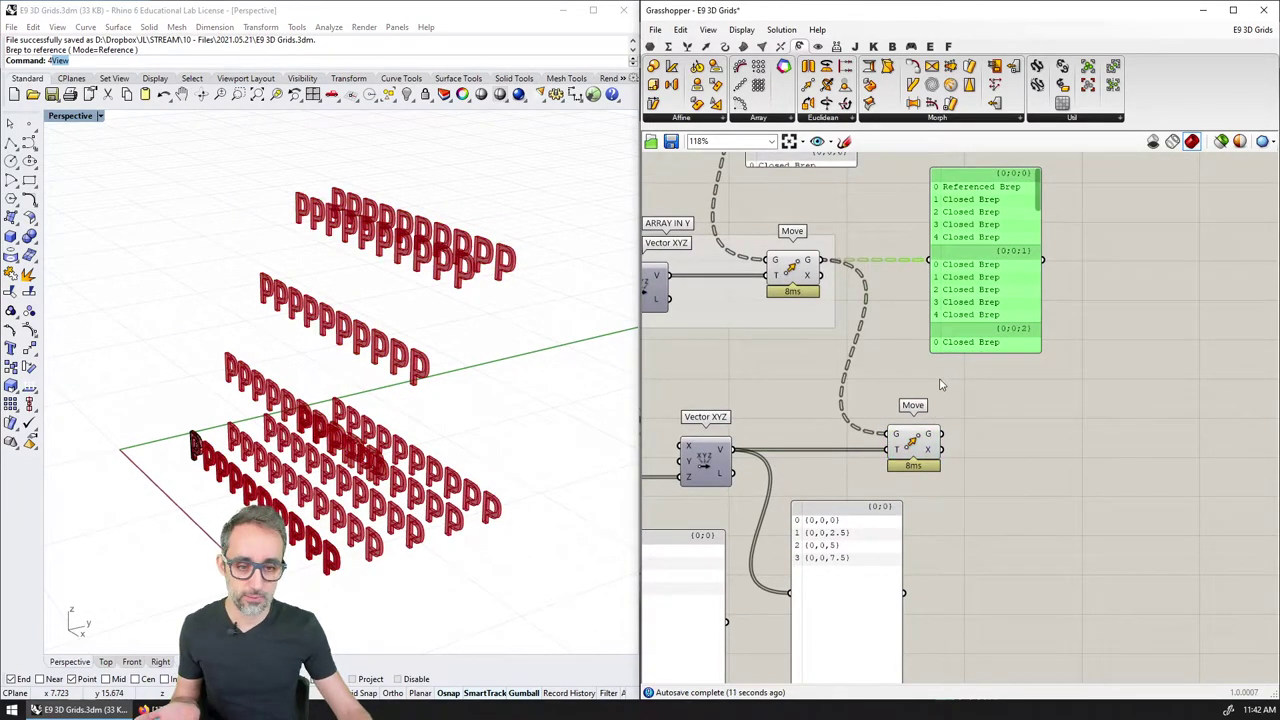
left_click(939, 384)
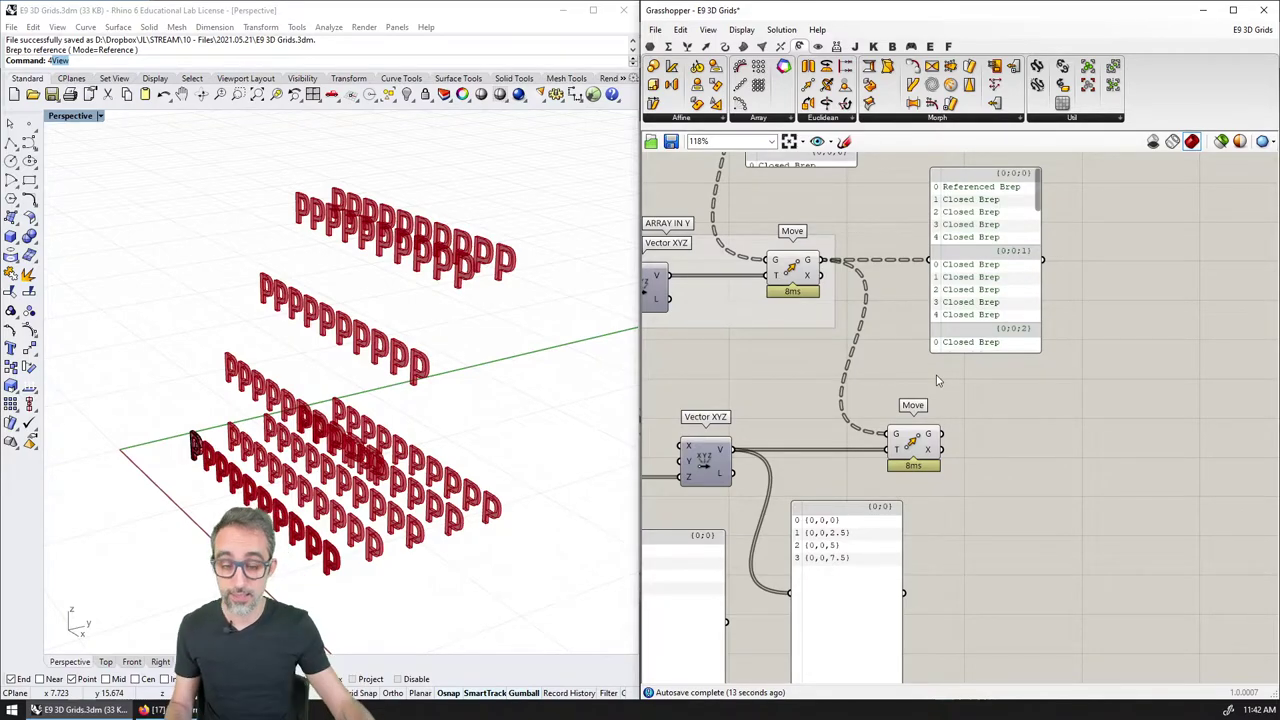
right_click_drag(605, 402, 474, 409)
left_click(912, 437)
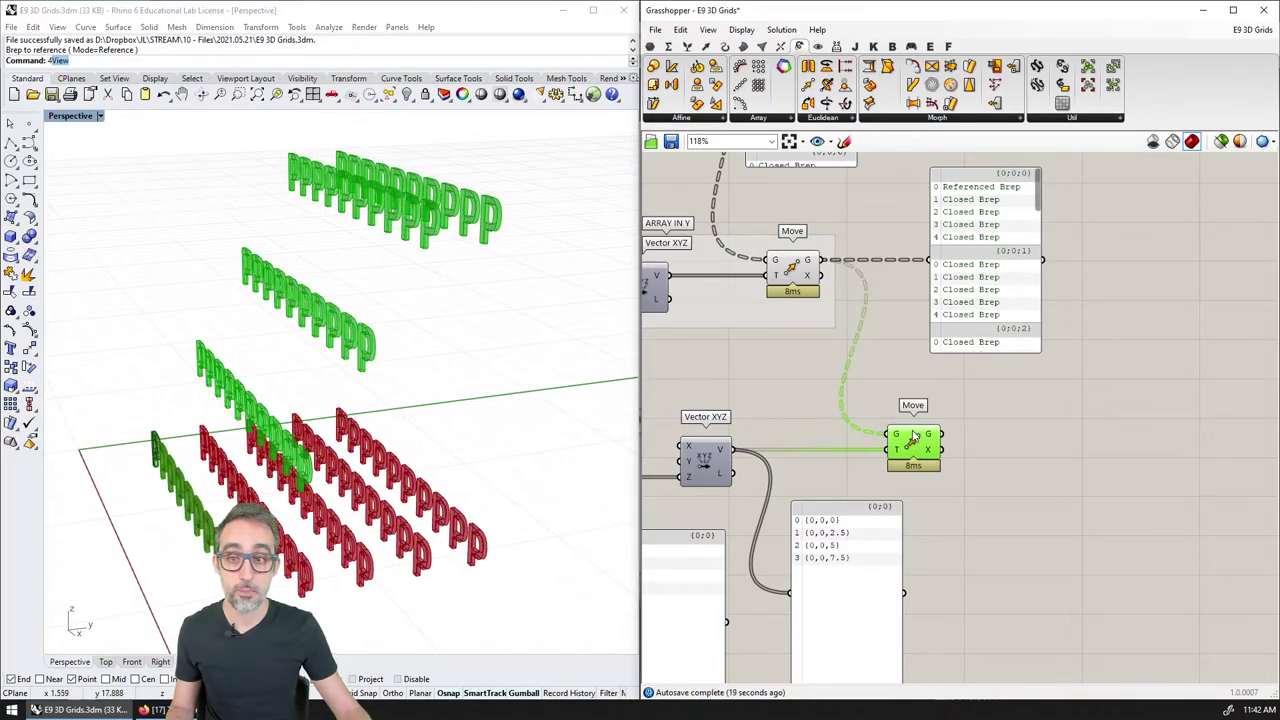
scroll(960, 260, "up", 2)
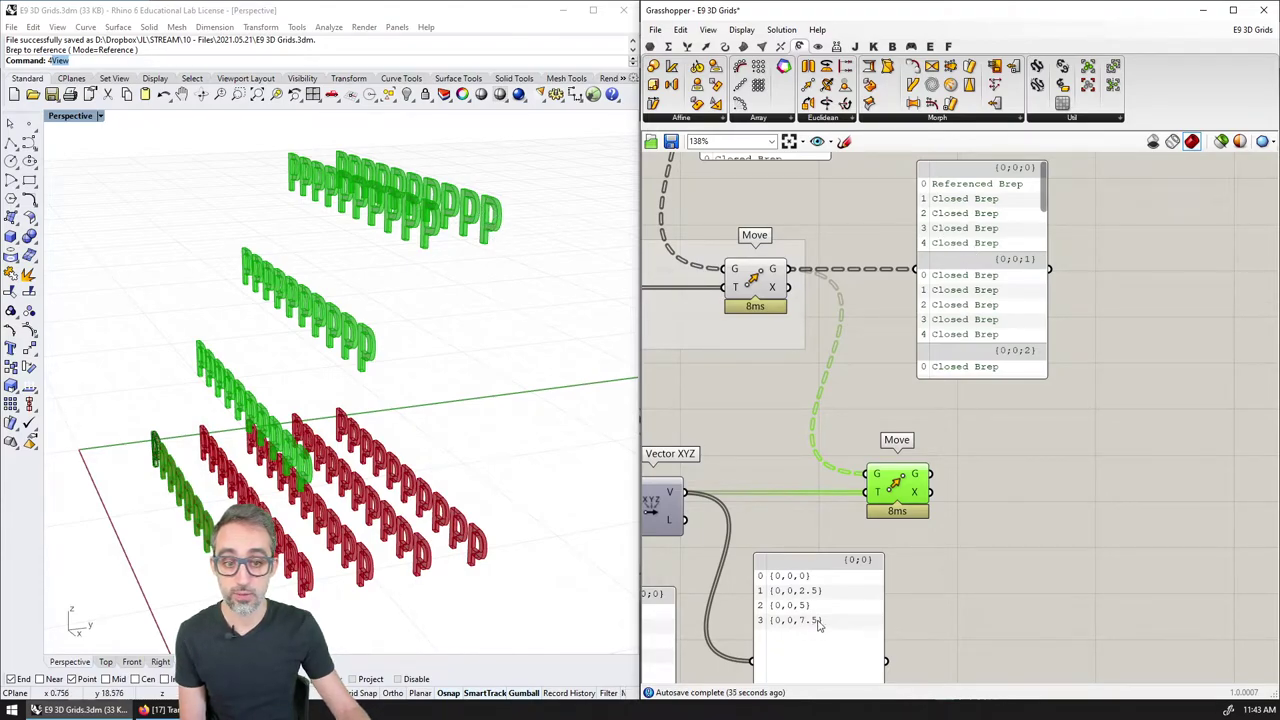
right_click_drag(523, 366, 457, 309)
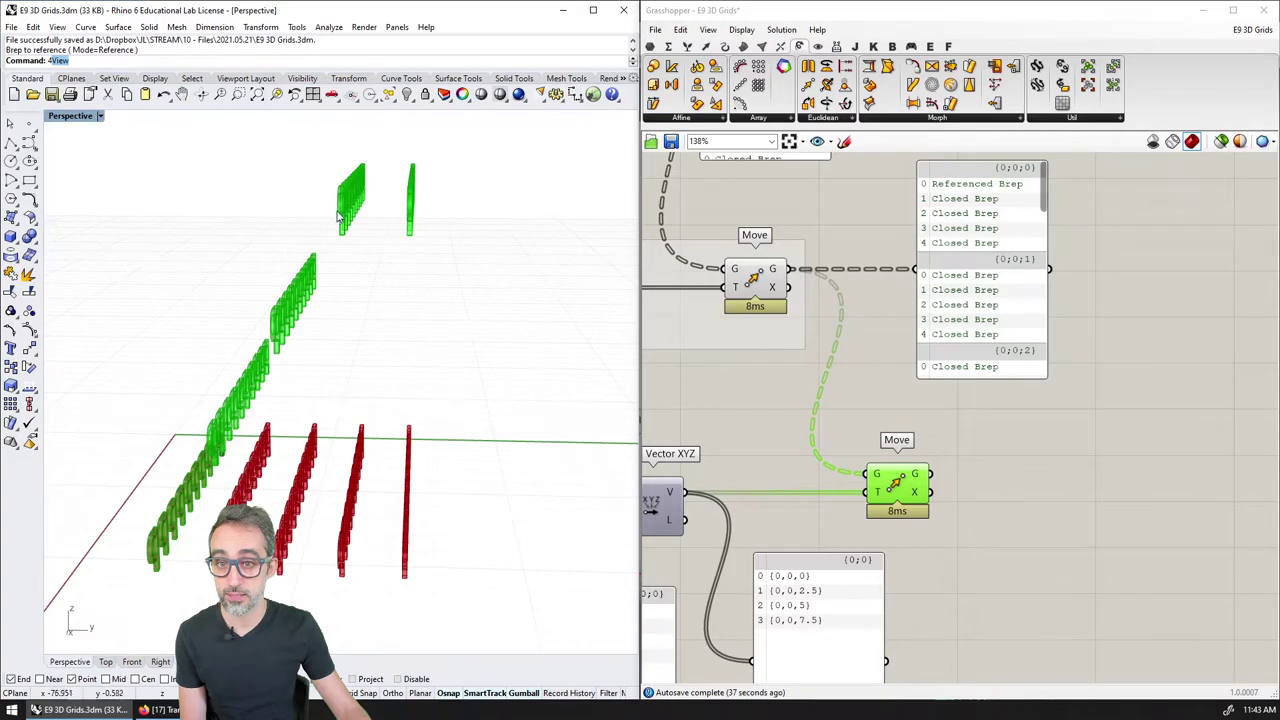
right_click_drag(511, 211, 427, 303)
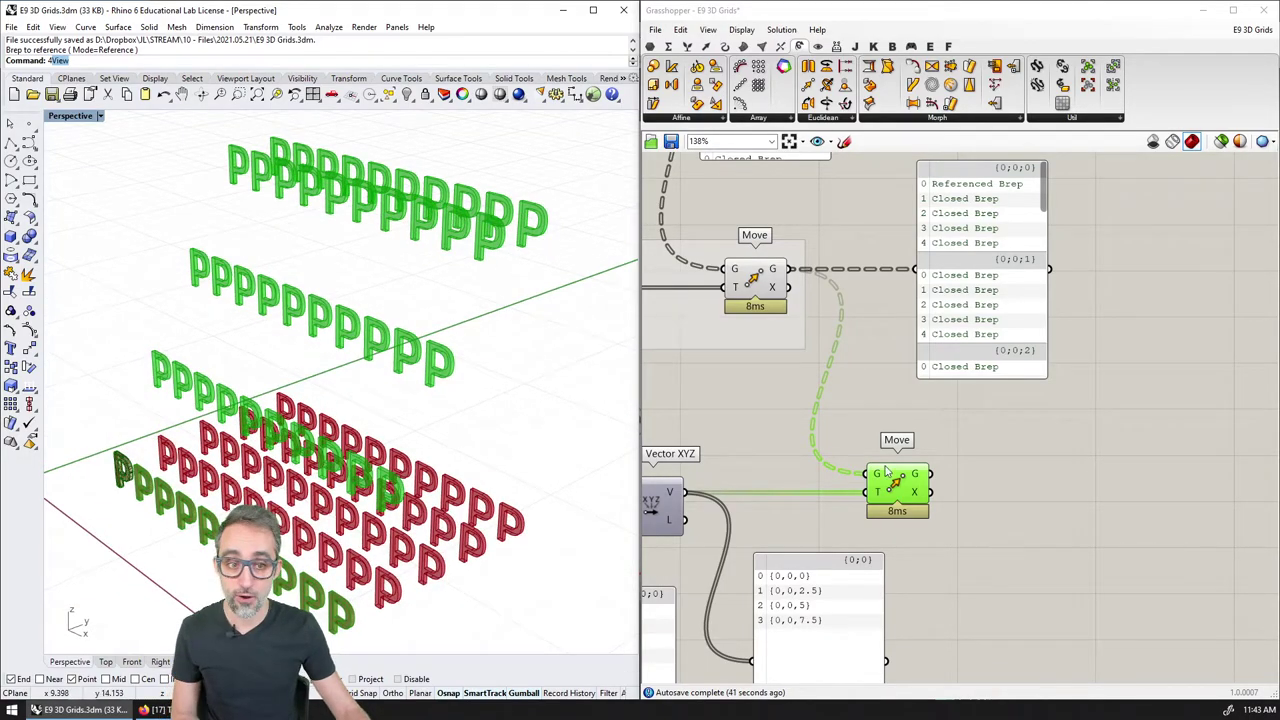
scroll(963, 415, "down", 1)
right_click_drag(963, 415, 1021, 387)
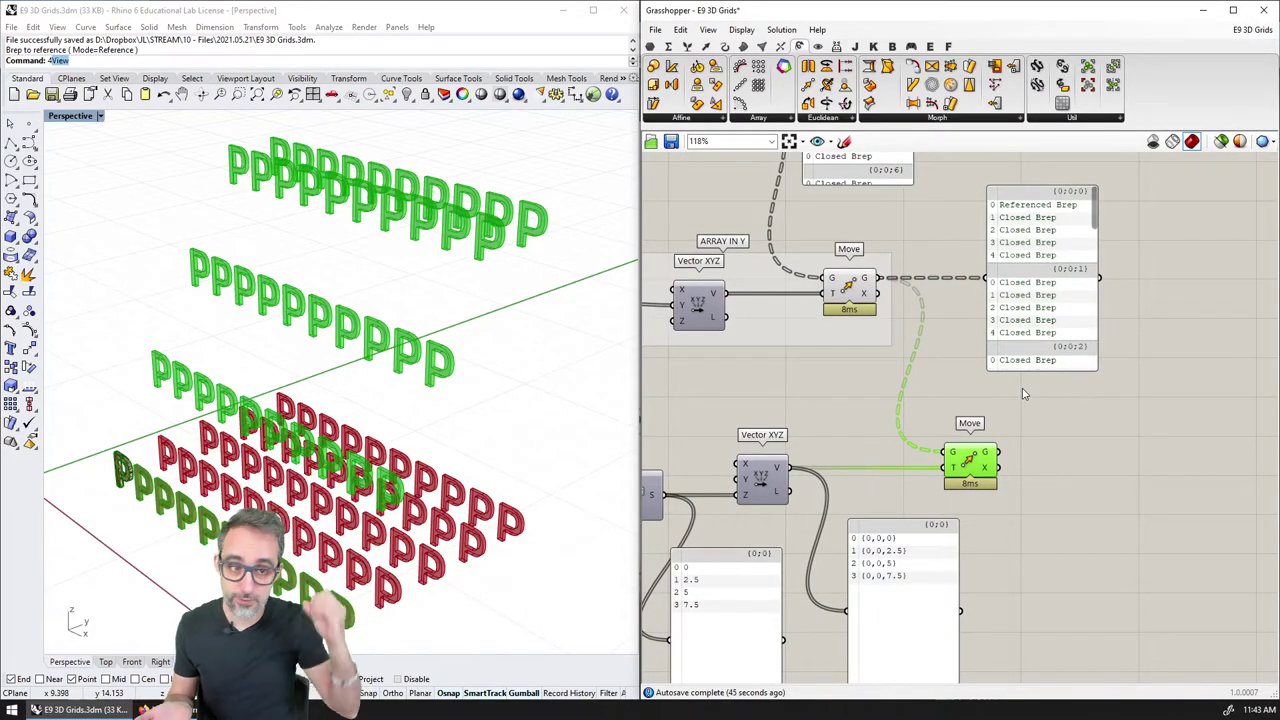
left_click(848, 288)
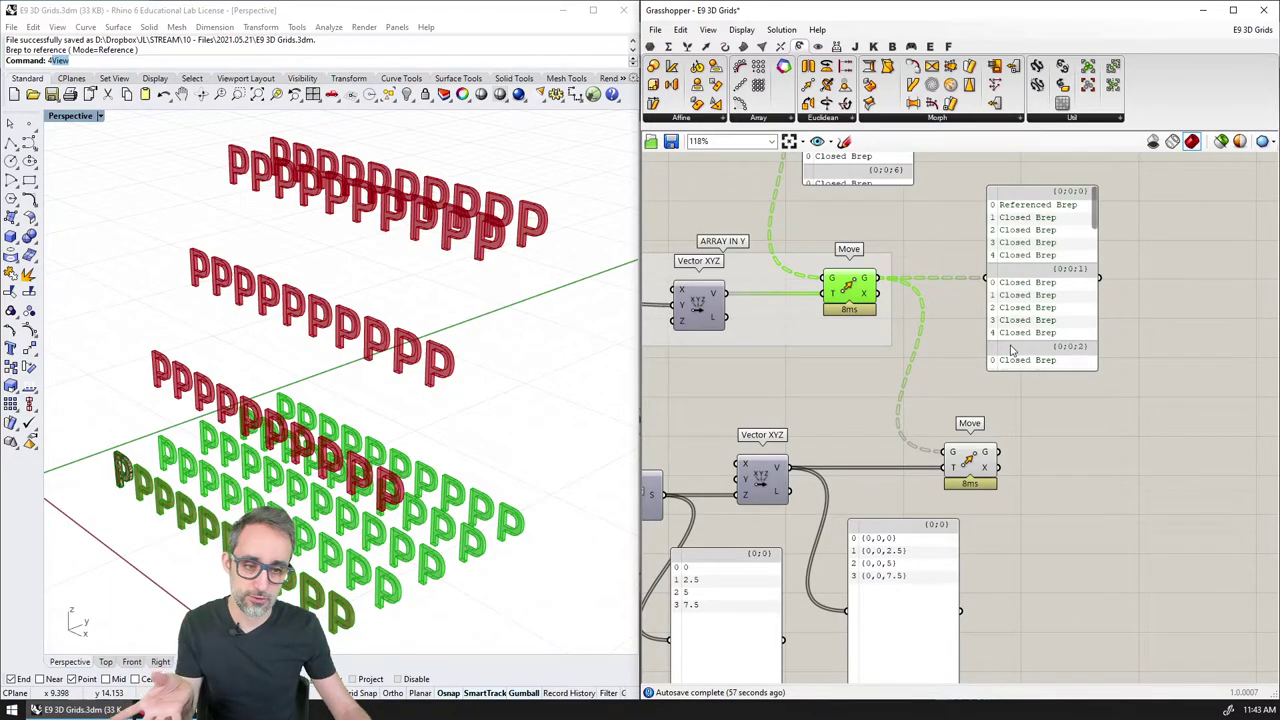
scroll(895, 548, "up", 3)
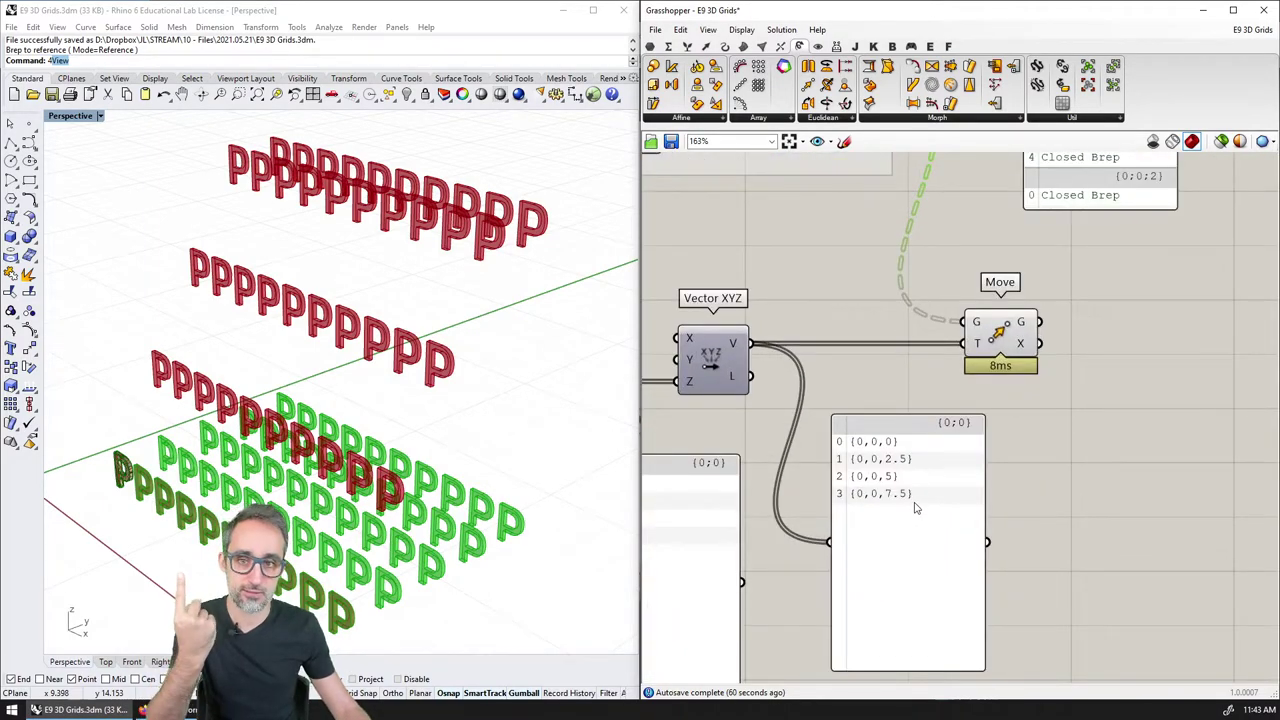
scroll(922, 338, "down", 1)
right_click_drag(922, 338, 860, 505)
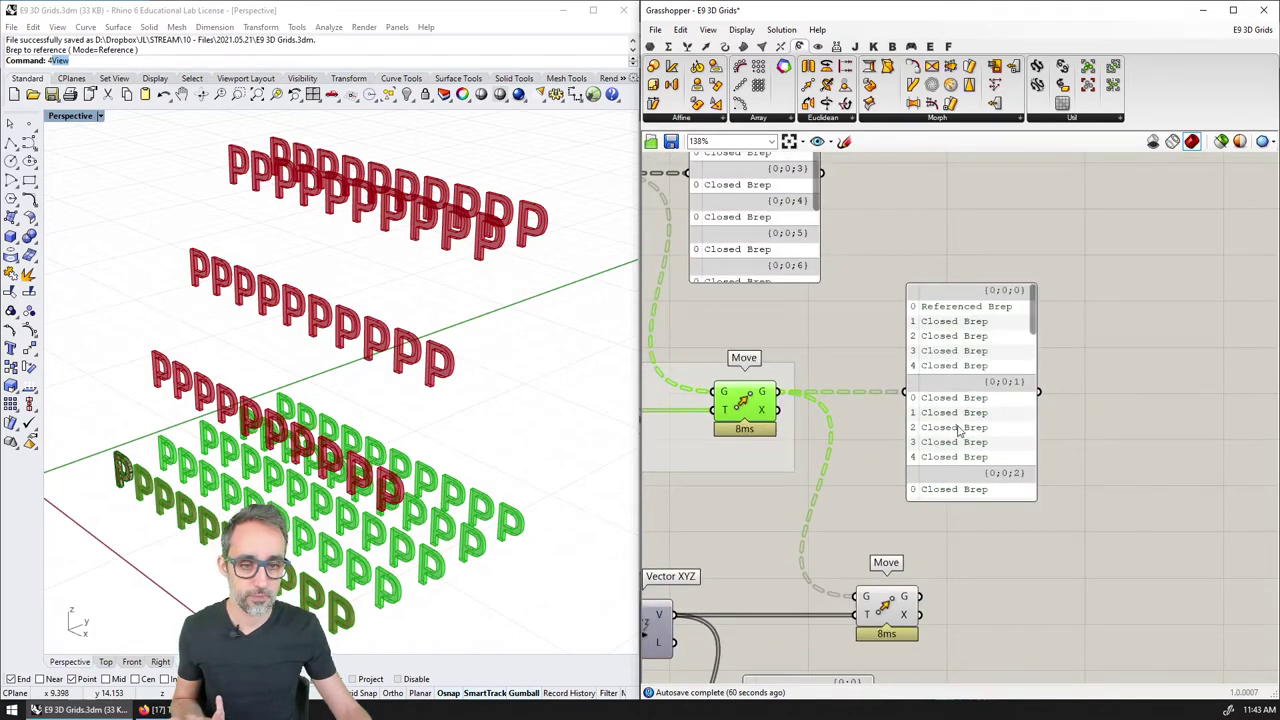
left_click(1046, 432)
right_click_drag(933, 305, 920, 260)
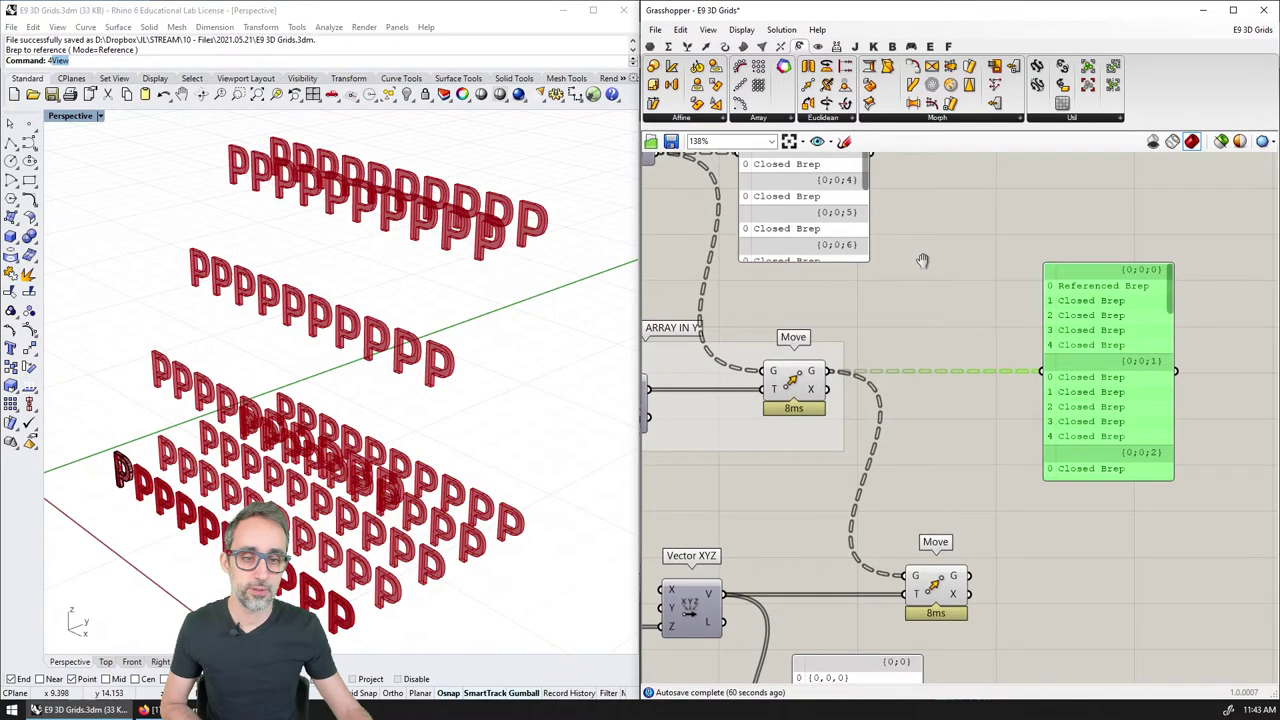
Step: Add a Graft Tree component beside the Y-array Move and feed it the Y-arrayed letters
left_click(922, 323)
double_click(922, 323)
type("graft")
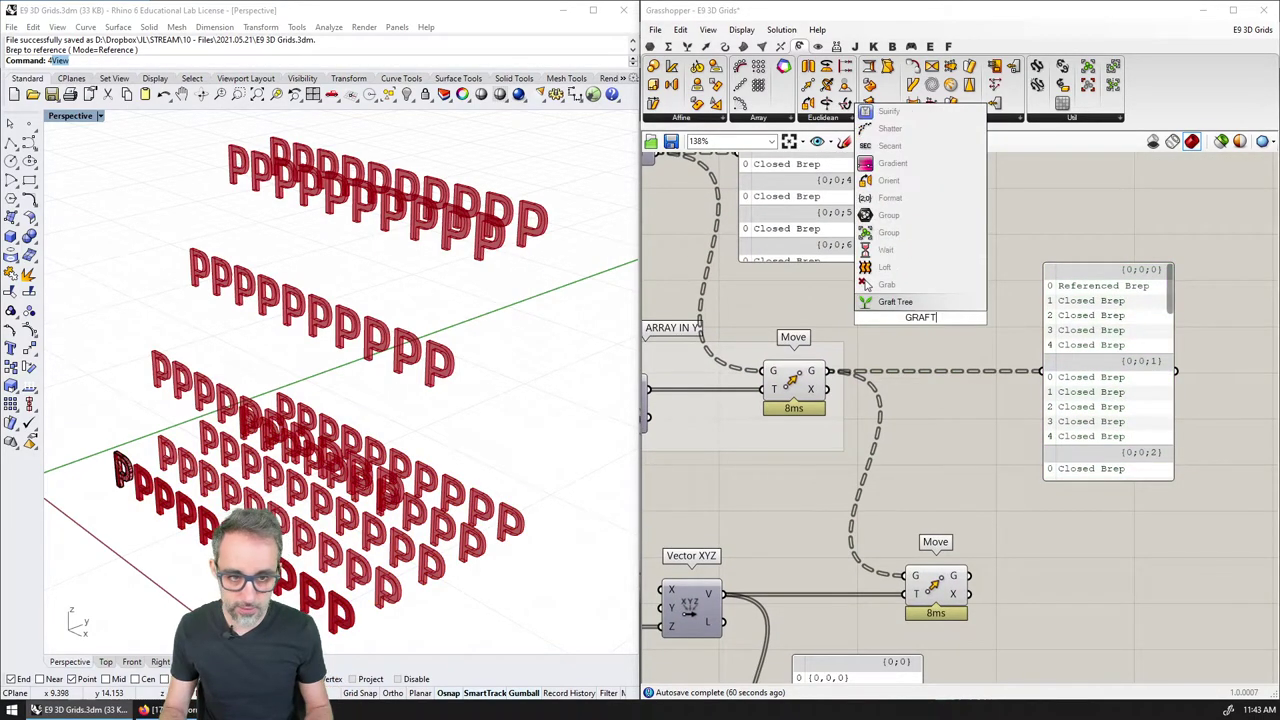
key("Return")
left_click_drag(922, 320, 935, 337)
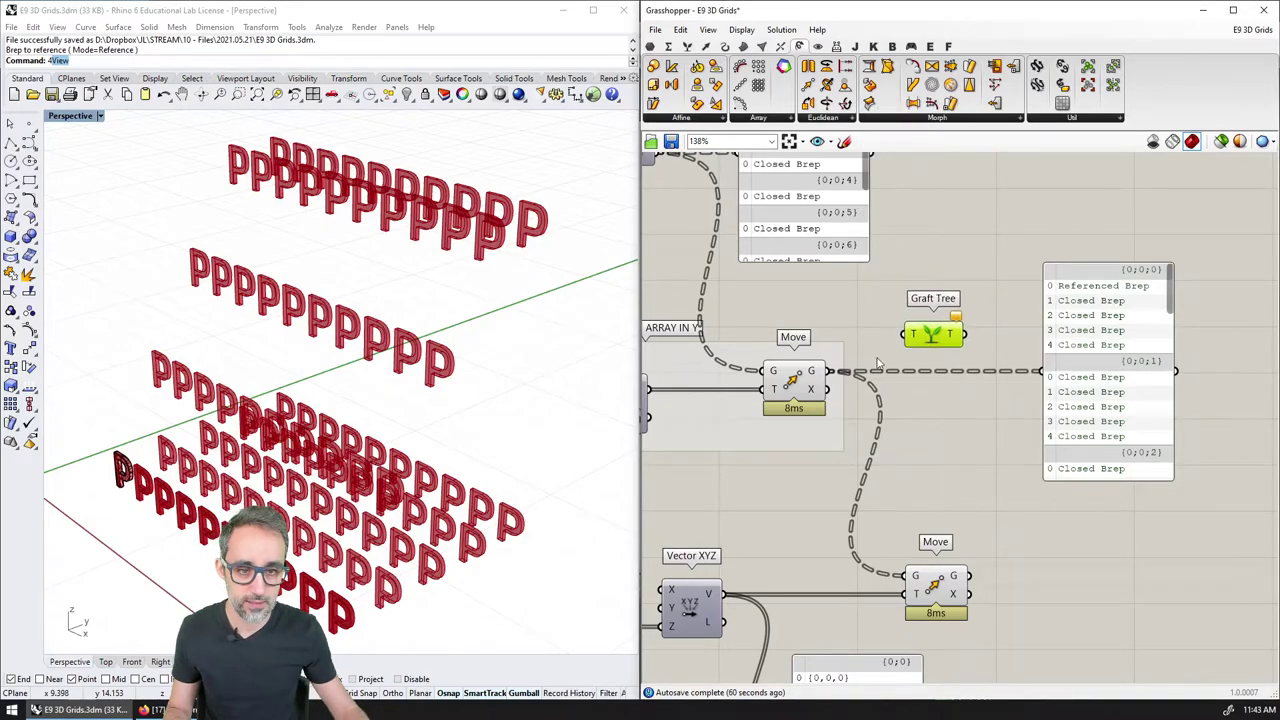
left_click_drag(830, 372, 903, 334)
Step: Show the grafted output in the enlarged Brep panel, branches {0;0;0;0} through {0;0;2;4}
right_click_drag(999, 366, 870, 296)
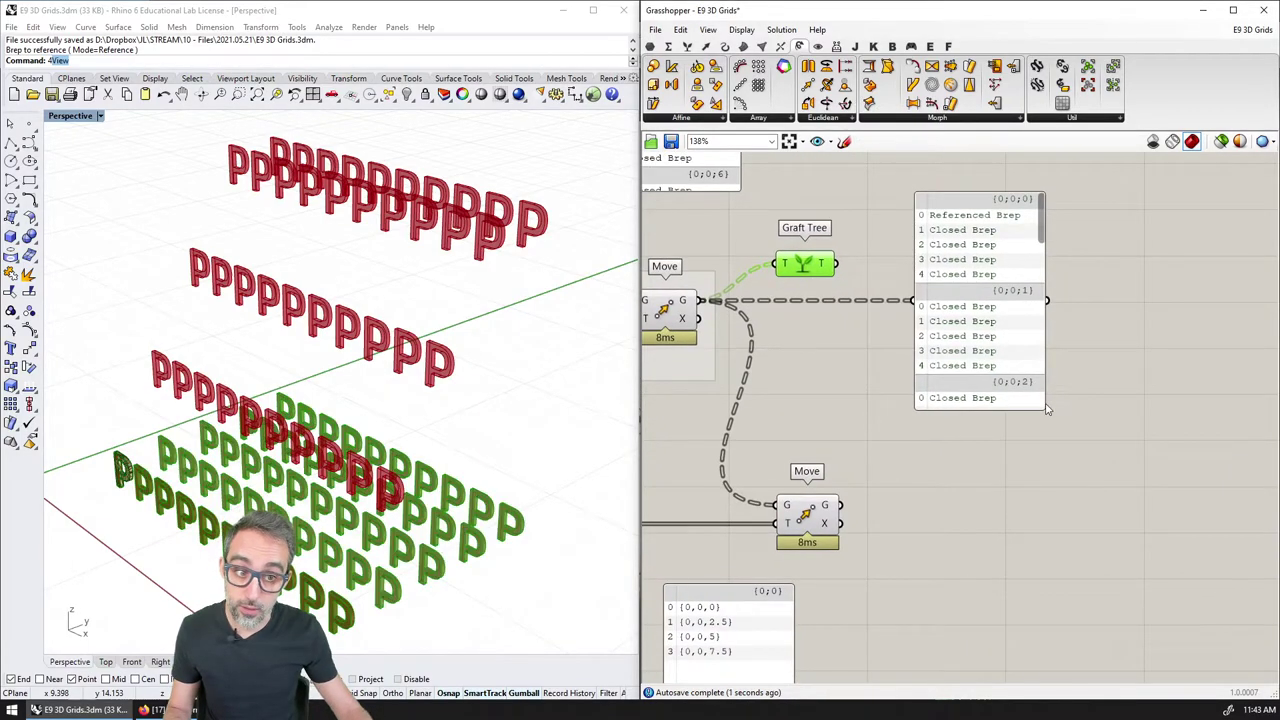
left_click_drag(1047, 408, 1102, 556)
left_click_drag(845, 268, 912, 376)
scroll(1040, 268, "up", 2)
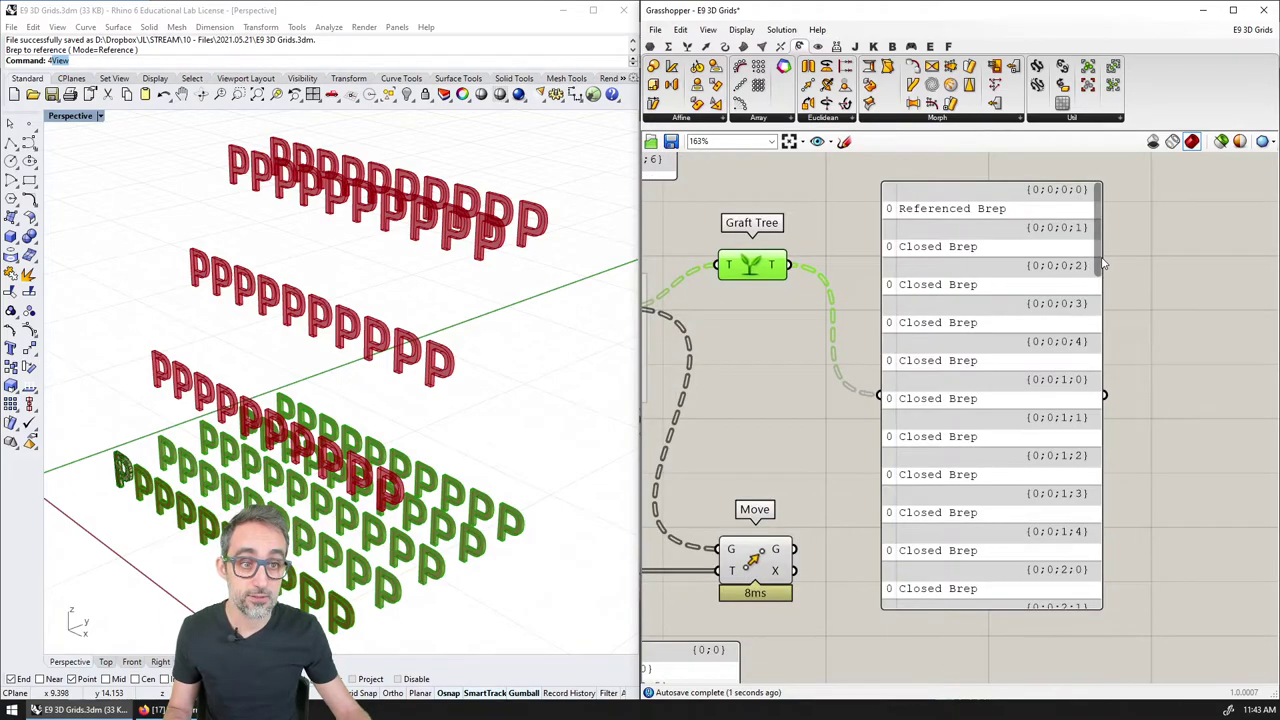
right_click_drag(980, 298, 1020, 300)
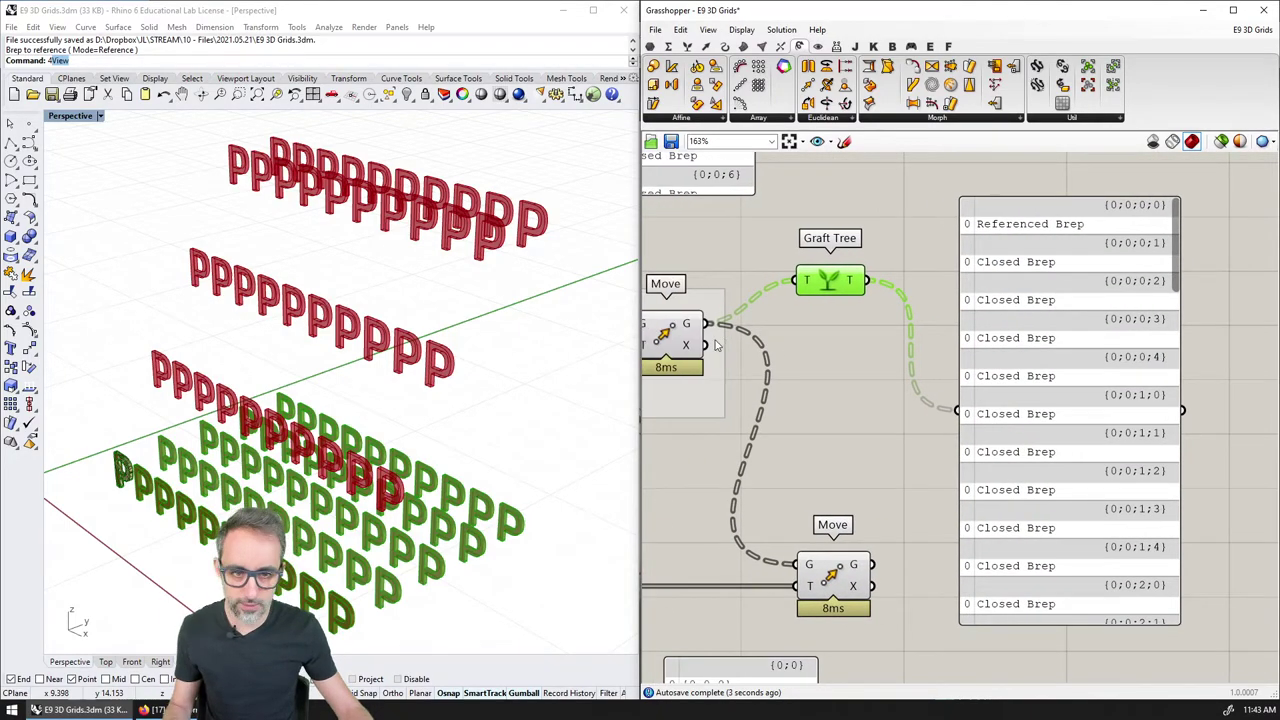
left_click_drag(708, 325, 957, 410)
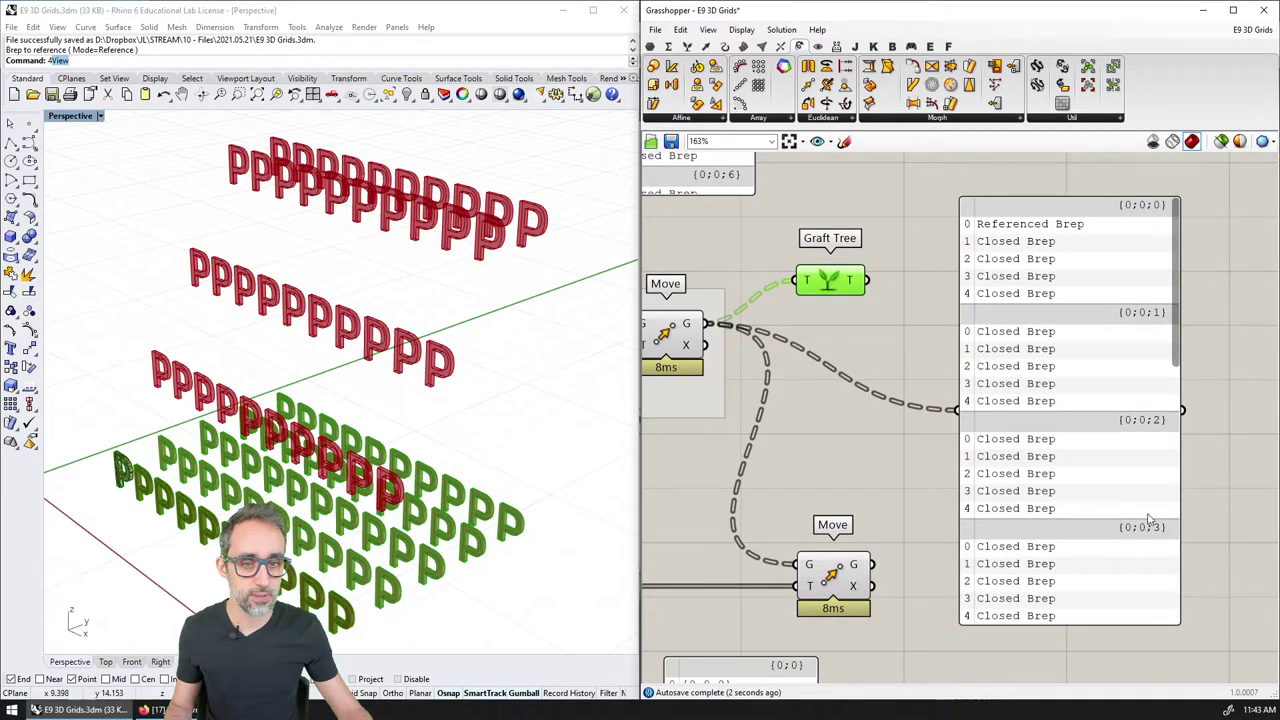
left_click_drag(868, 288, 956, 414)
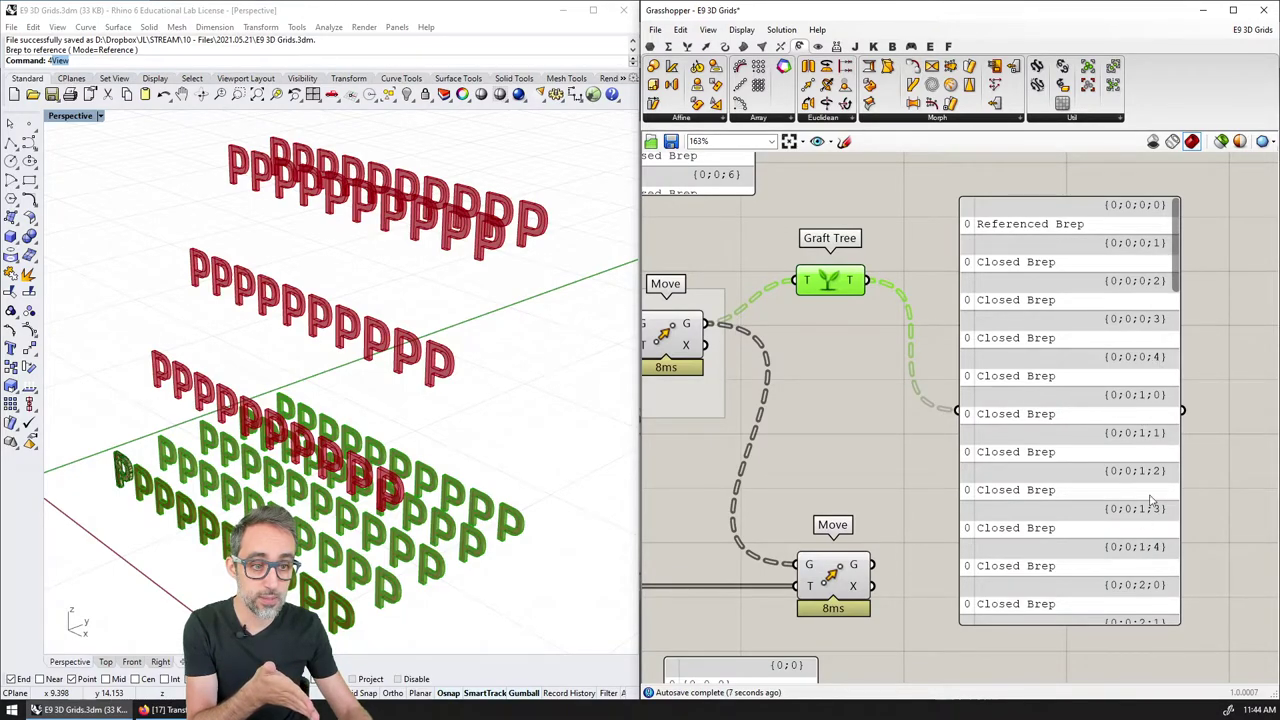
right_click_drag(1160, 547, 1148, 535)
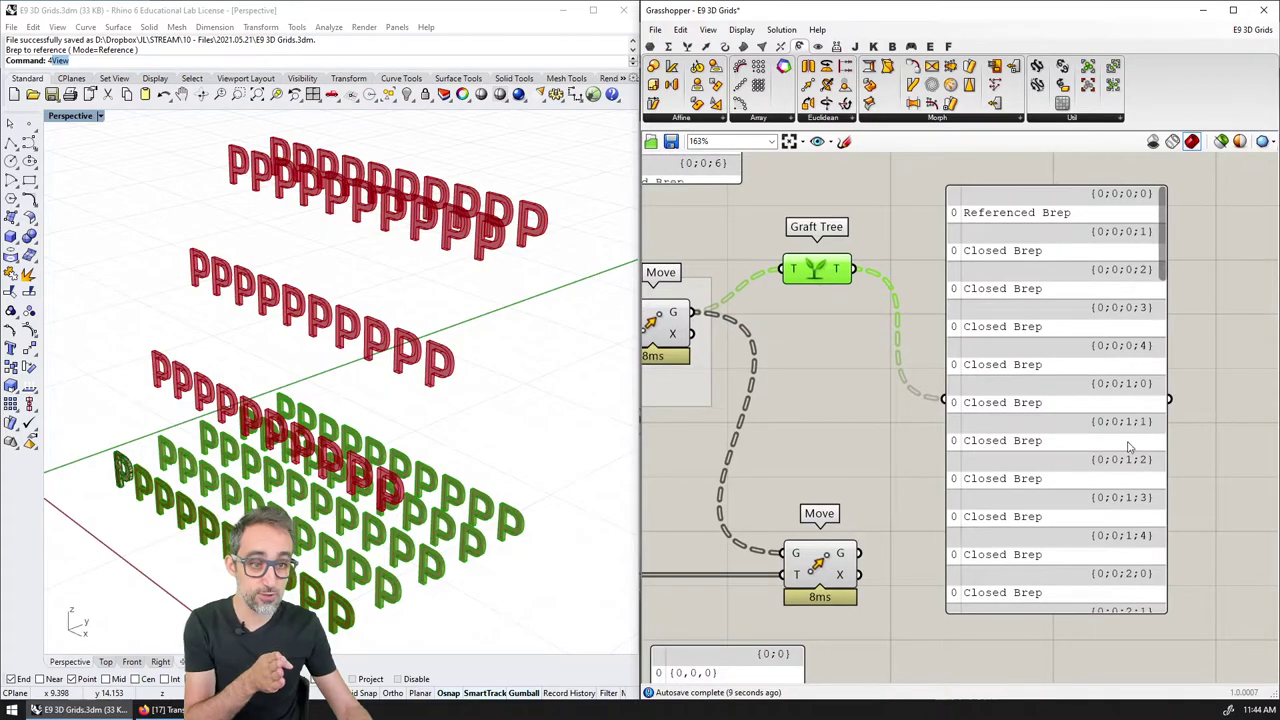
left_click_drag(1163, 238, 1157, 268)
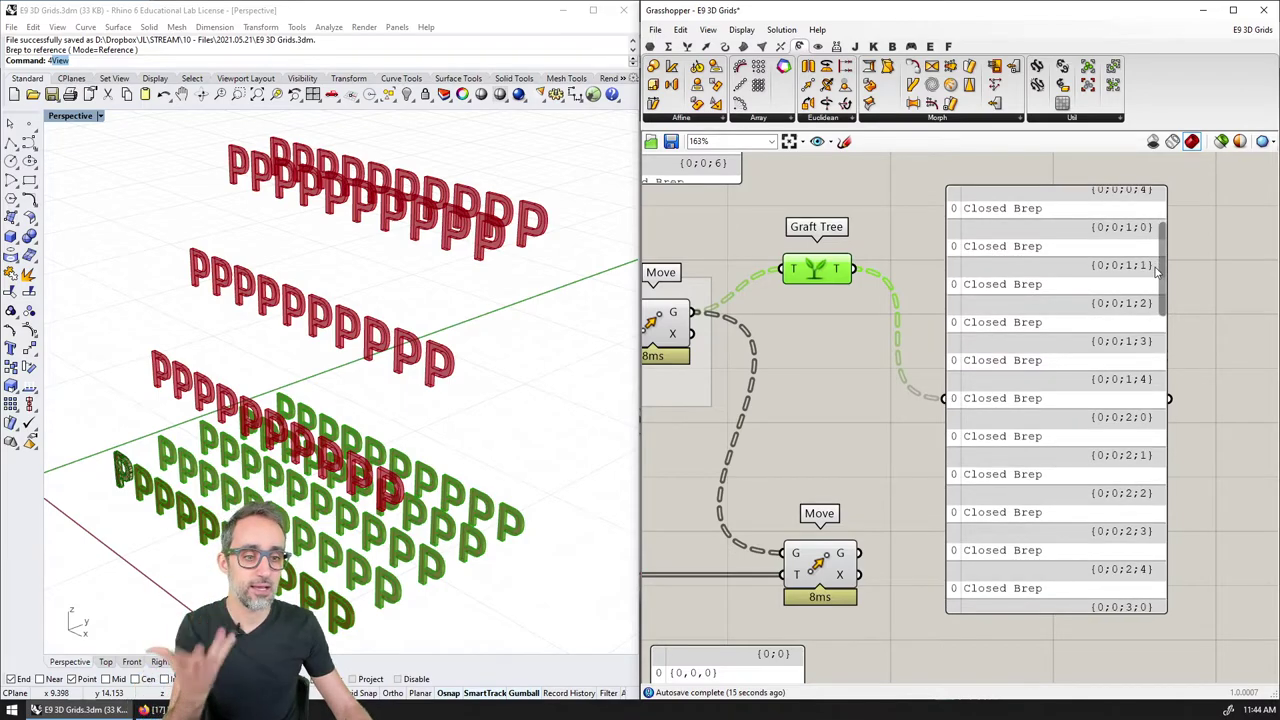
Step: Place Graft Tree beside the upper Move and wire its output into the Z-direction Move's G input
left_click_drag(1157, 268, 1183, 216)
left_click_drag(828, 279, 835, 321)
right_click_drag(874, 408, 947, 343)
scroll(947, 343, "down", 2)
left_click_drag(934, 231, 960, 452)
right_click_drag(960, 452, 888, 428)
mouse_move(887, 414)
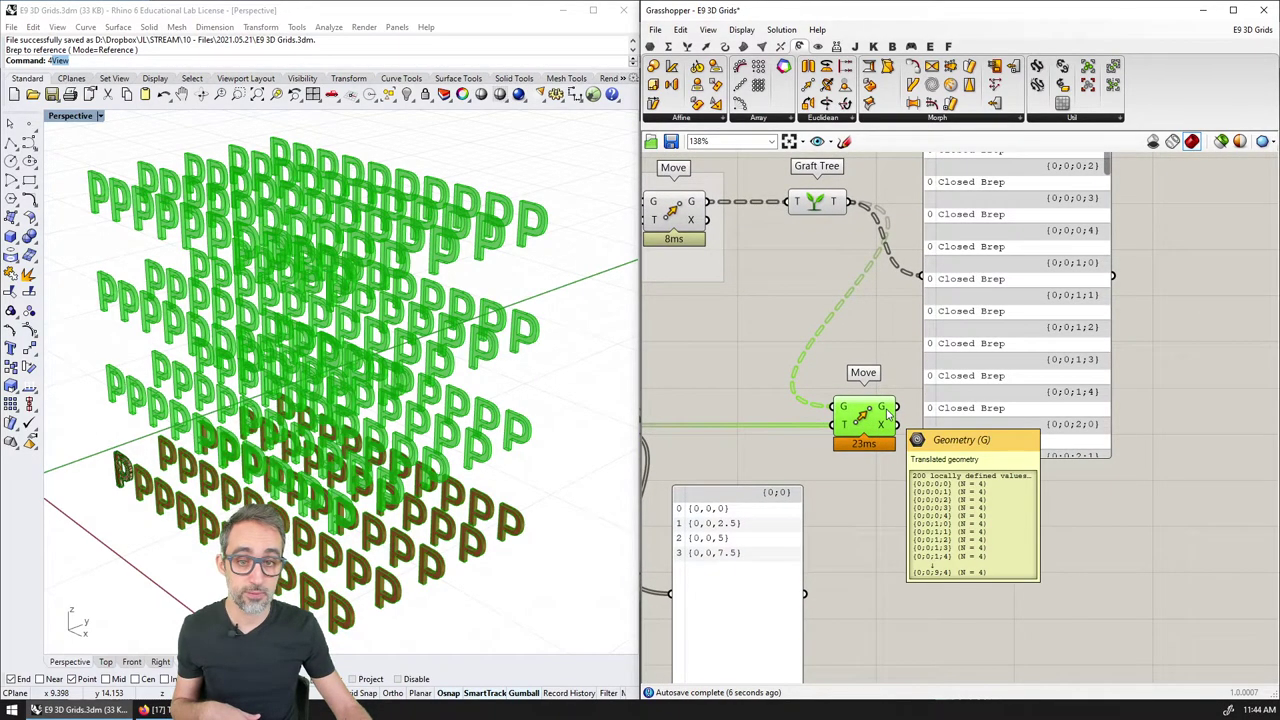
Step: Preview the lower Move and orbit Perspective to check the four-layer block of Ps
right_click_drag(500, 440, 600, 477)
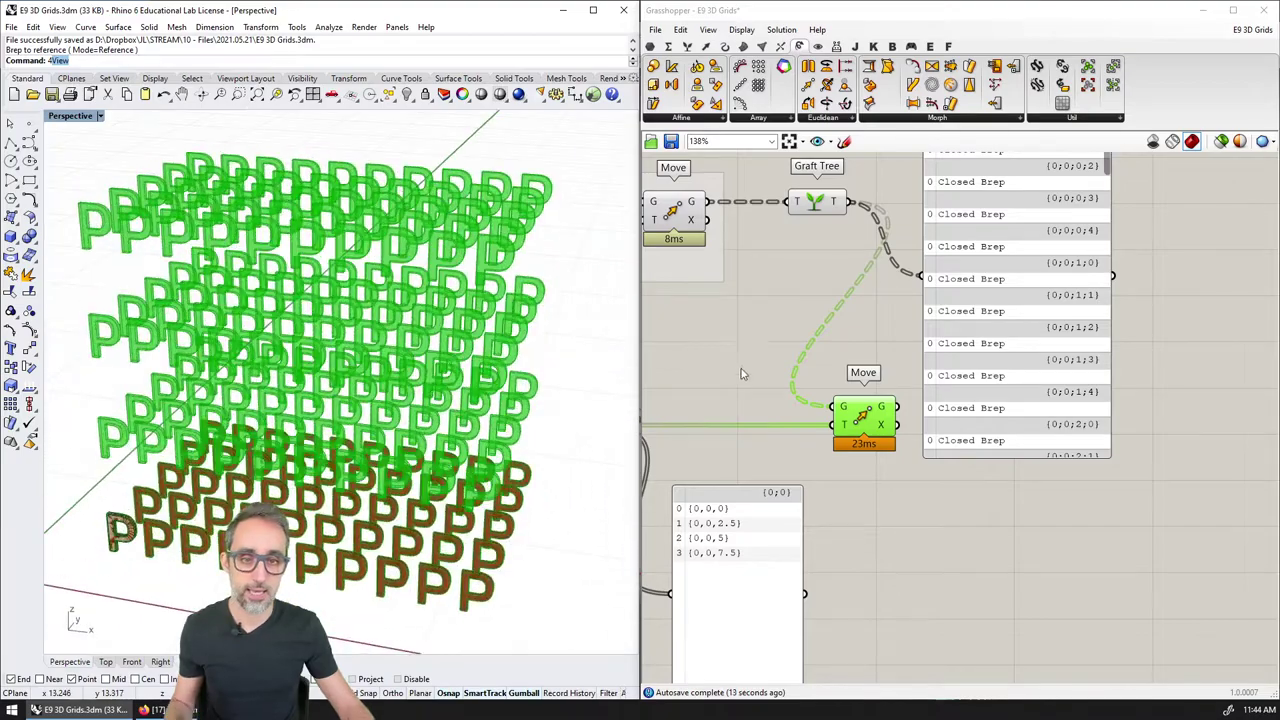
right_click_drag(733, 324, 981, 418)
scroll(981, 418, "down", 3)
left_click(934, 410)
left_click(1015, 399)
right_click_drag(970, 485, 972, 377)
left_click(1045, 391)
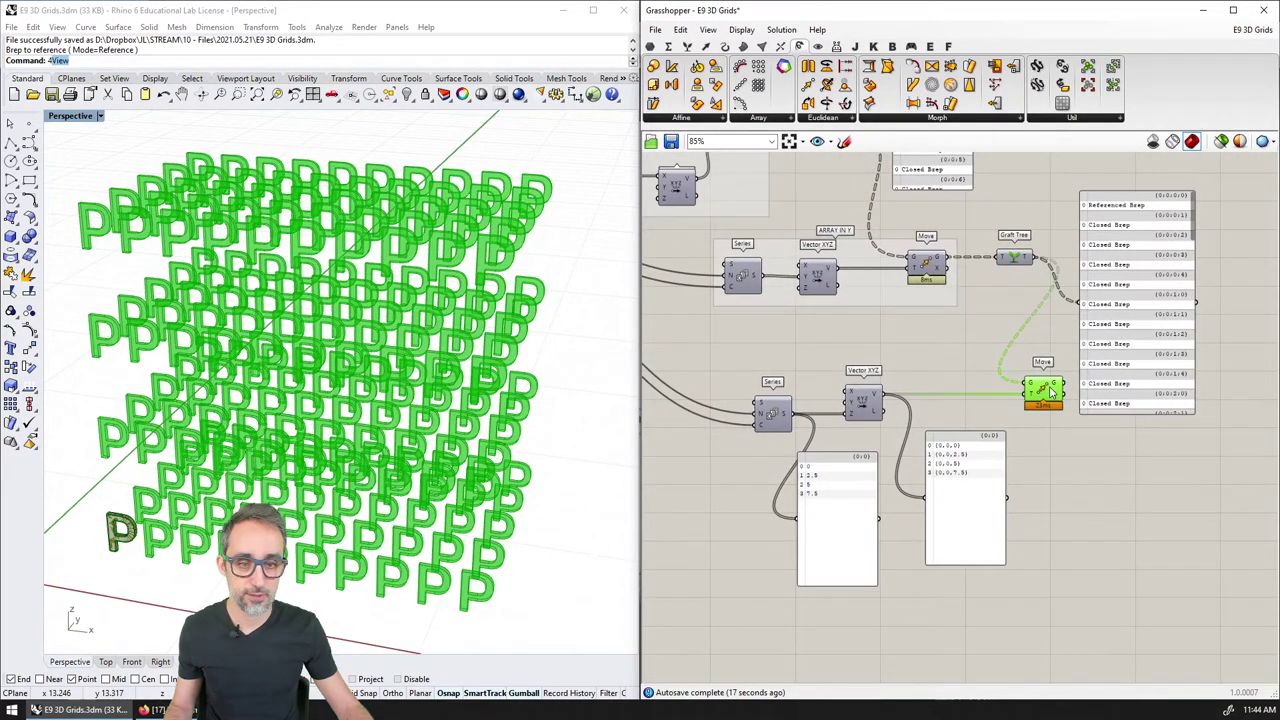
right_click_drag(547, 505, 262, 475)
right_click_drag(382, 435, 500, 452)
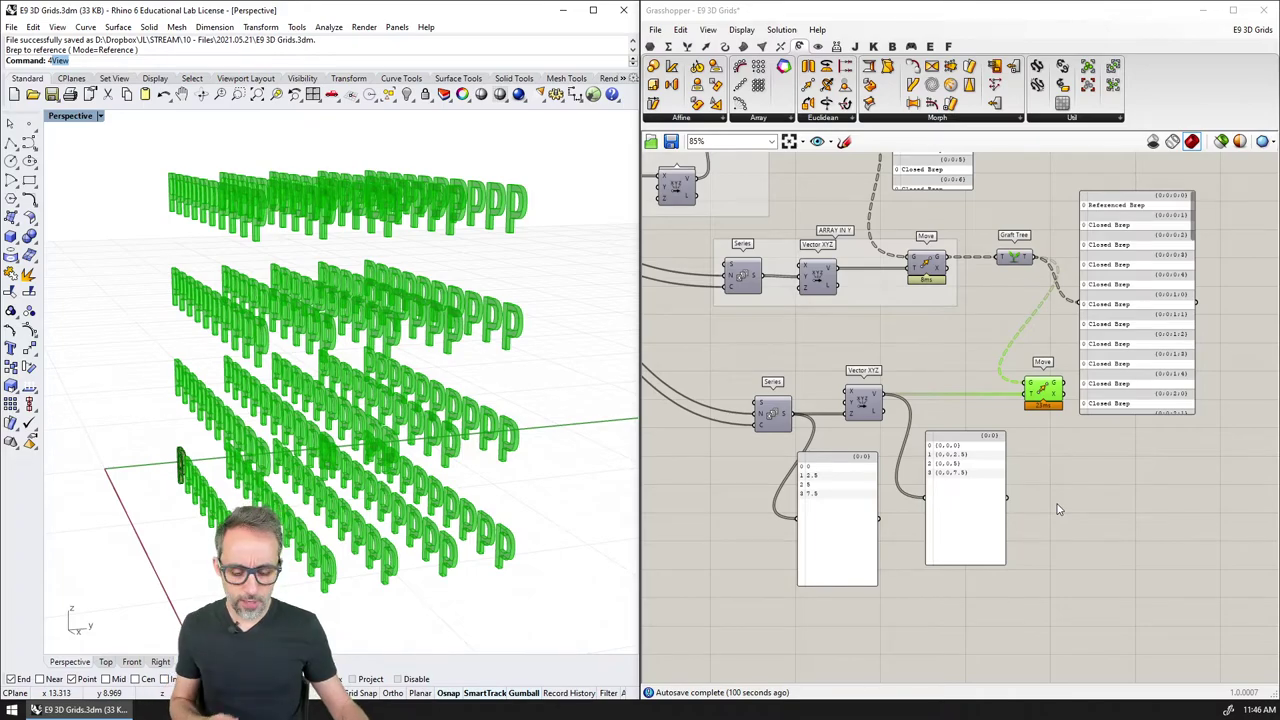
Step: Shift the Z-array Series and Vector XYZ aside and delete the vector, series and Referenced Brep panels
left_click_drag(890, 368, 873, 423)
left_click(935, 500)
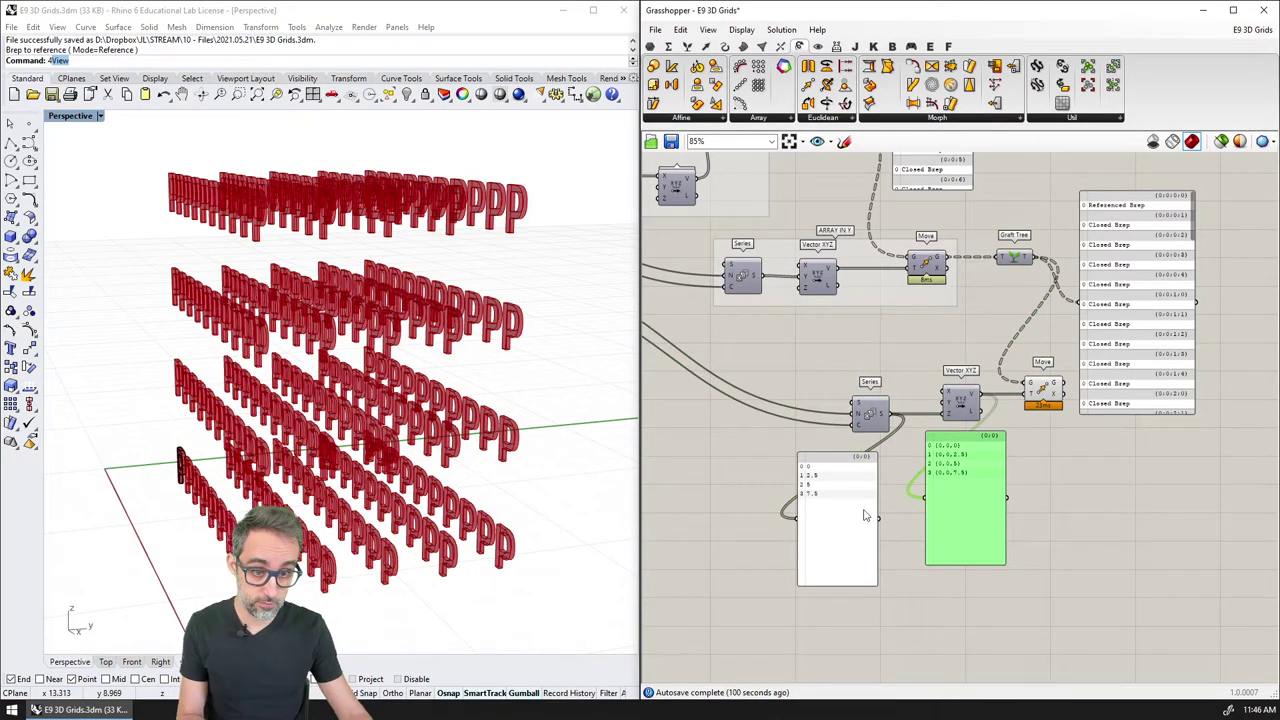
key("Delete")
left_click(838, 522)
key("Delete")
left_click(1142, 378)
key("Delete")
Step: Group the Z-array Series, Vector XYZ and Move and name the group 'ARRAY IN Z'
right_click_drag(1096, 368, 1067, 425)
left_click_drag(1067, 425, 814, 515)
key("ctrl+g")
scroll(912, 448, "up", 3)
right_click(895, 438)
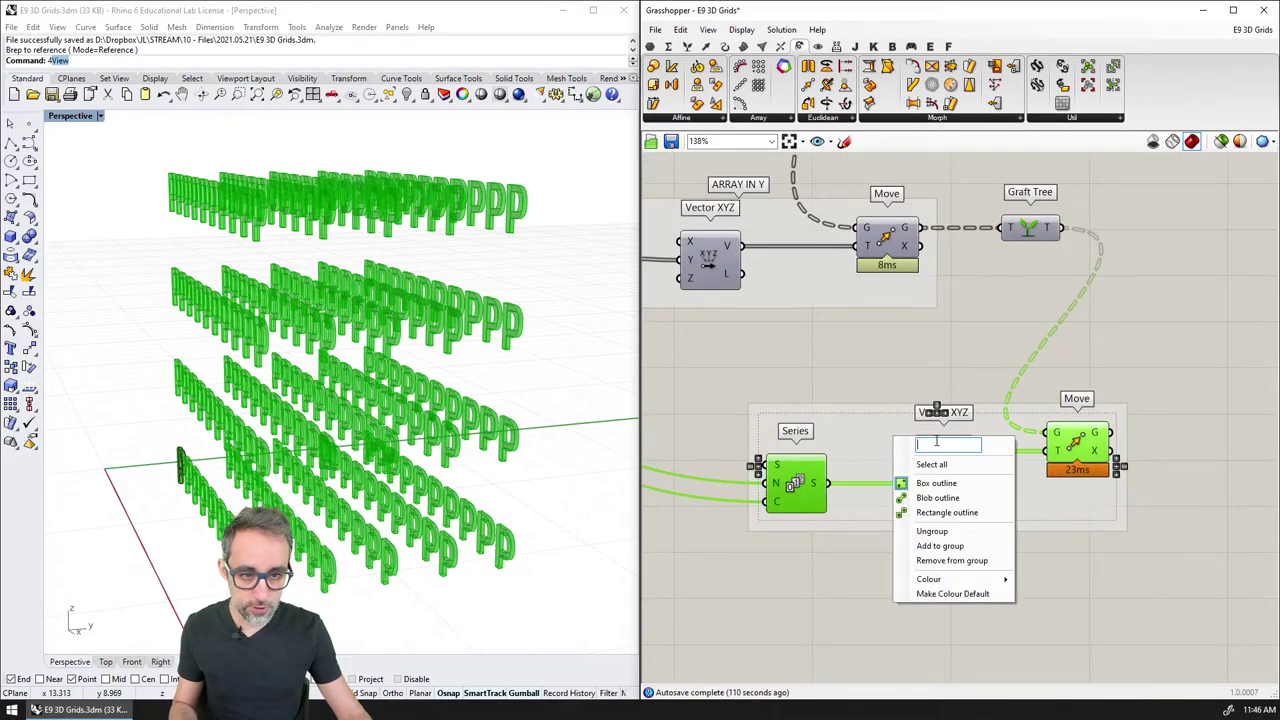
type("ARRAY IN Z")
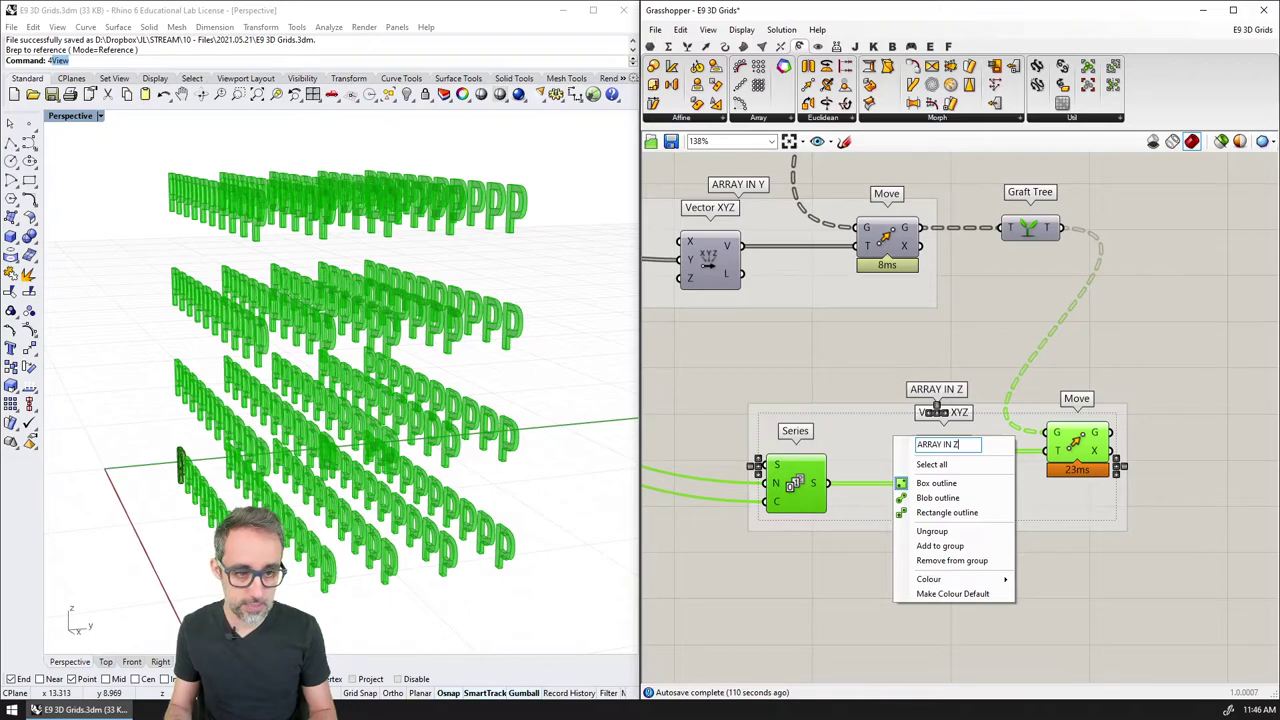
key("Return")
Step: Delete the leftover panel and preview the Z Move's grid with the whole definition framed
scroll(998, 414, "down", 4)
right_click_drag(998, 414, 890, 436)
left_click(918, 282)
key("Delete")
right_click_drag(918, 284, 957, 366)
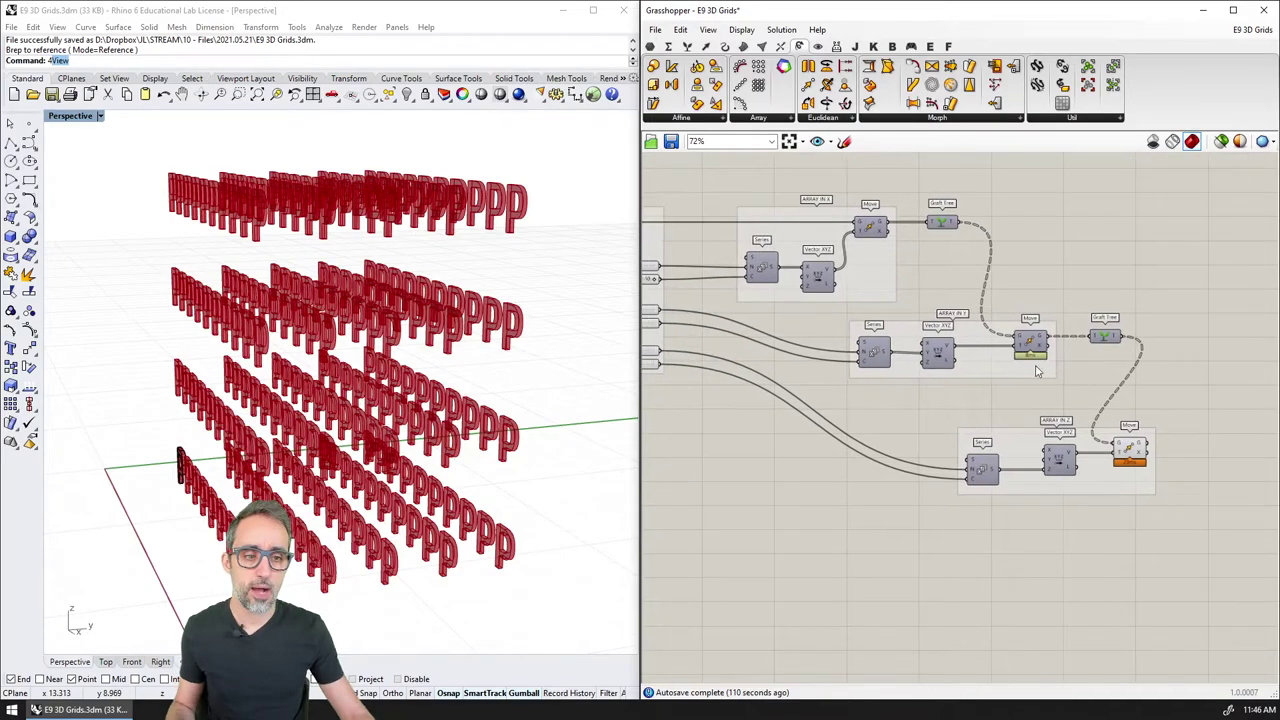
left_click(1138, 453)
scroll(912, 510, "down", 2)
right_click_drag(912, 512, 1008, 466)
scroll(1000, 477, "up", 2)
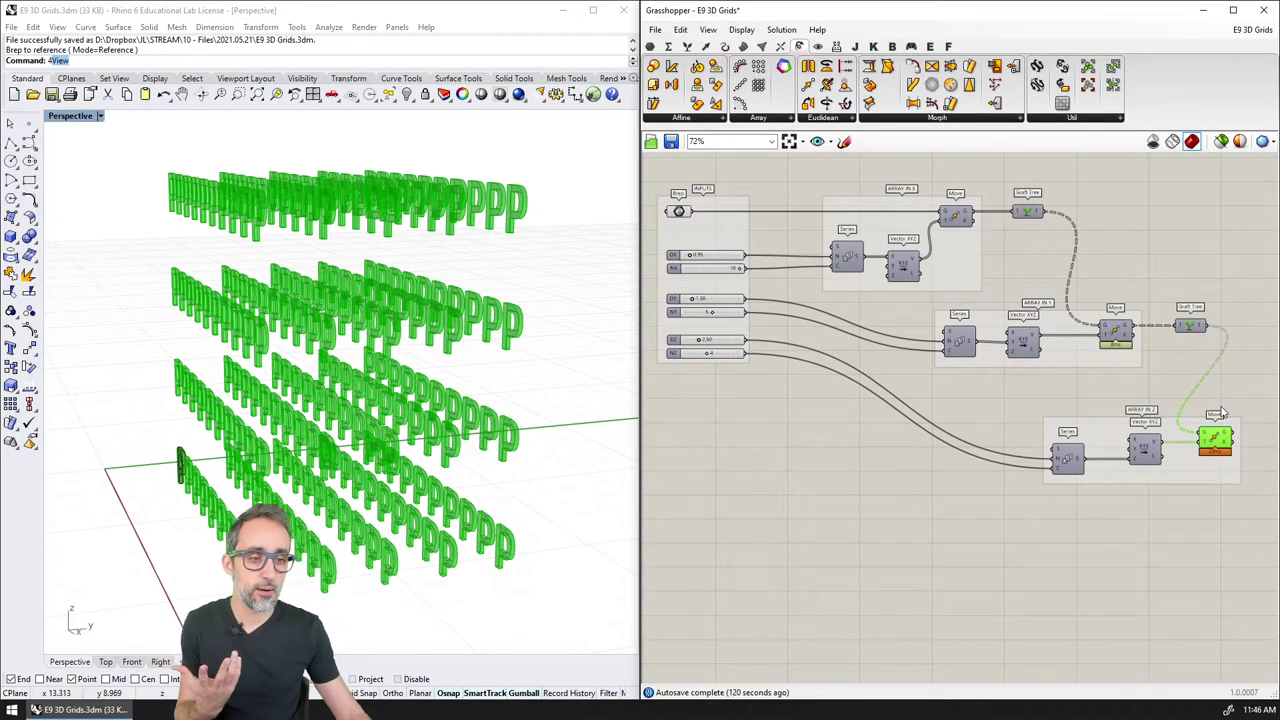
right_click_drag(1008, 502, 820, 490)
scroll(998, 430, "up", 6)
mouse_move(930, 382)
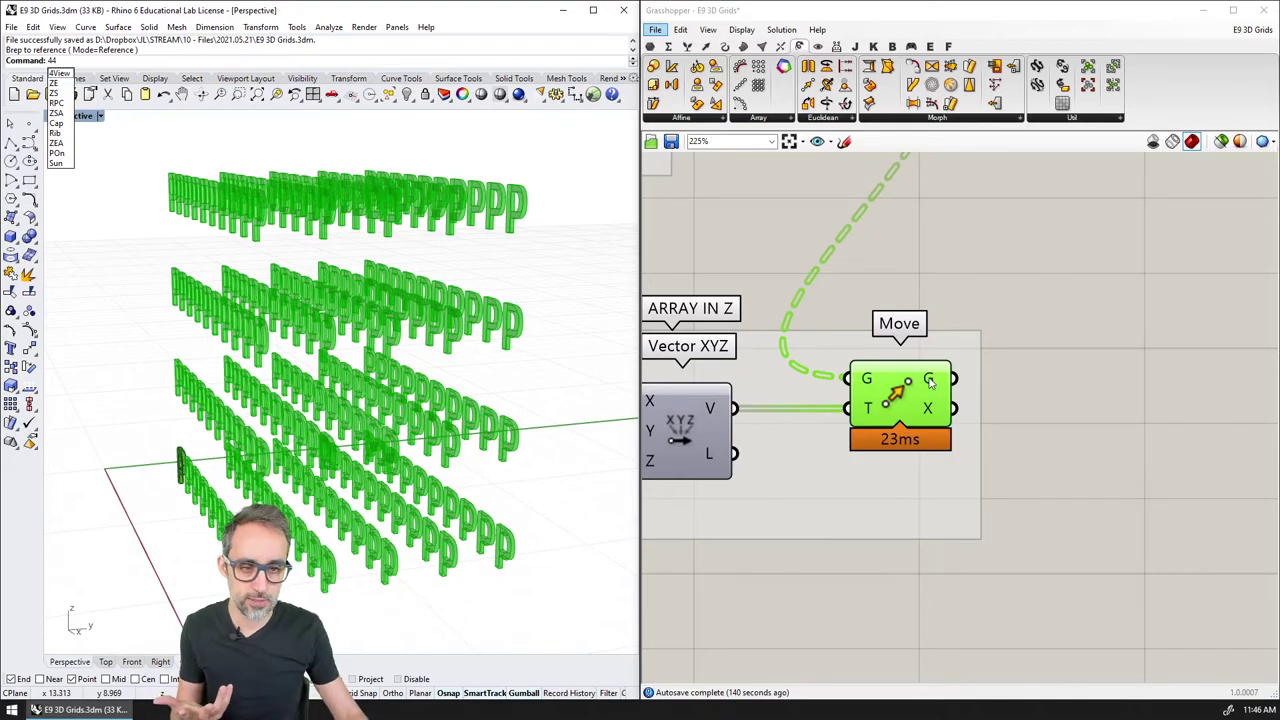
right_click_drag(918, 362, 1013, 539)
scroll(1013, 539, "down", 3)
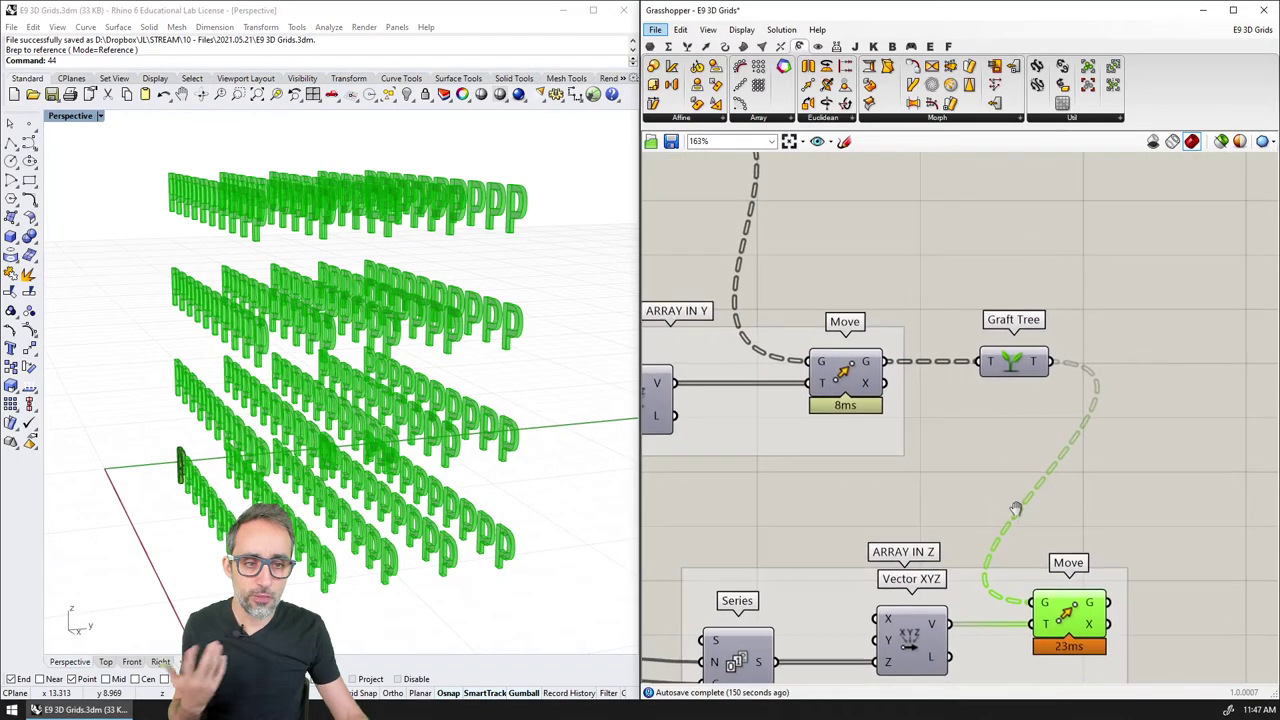
mouse_move(871, 369)
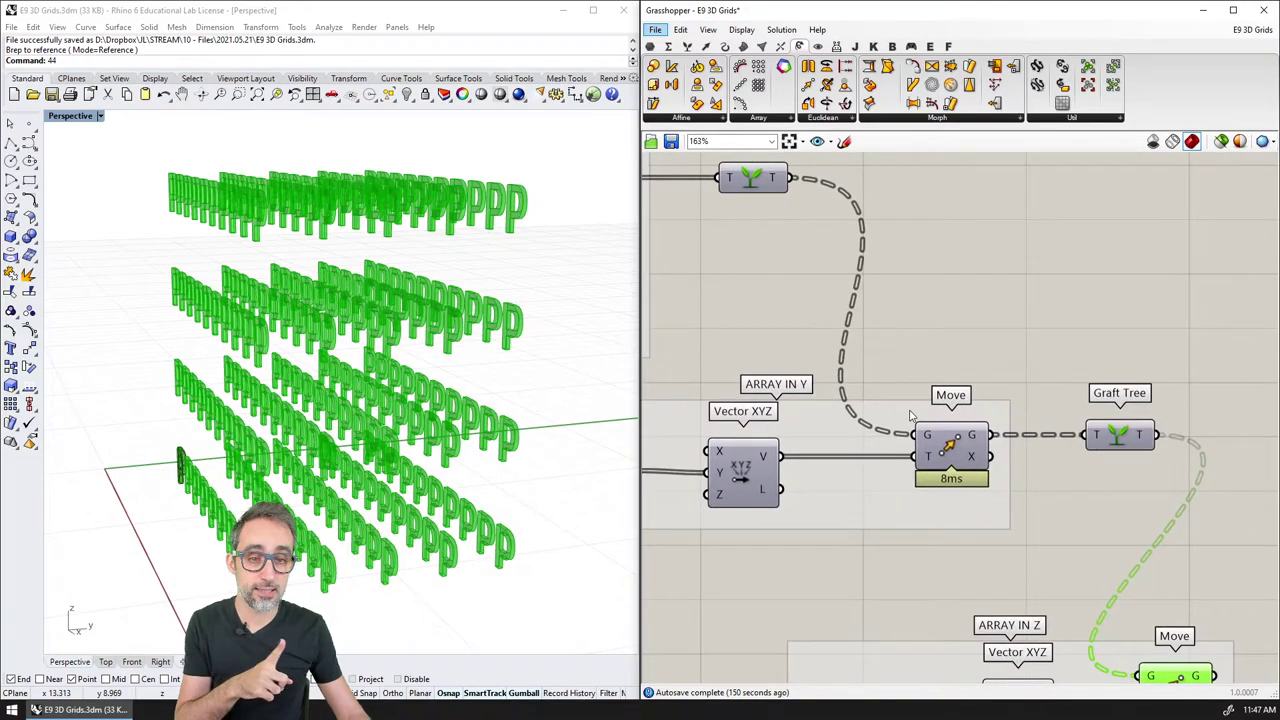
scroll(912, 428, "up", 1)
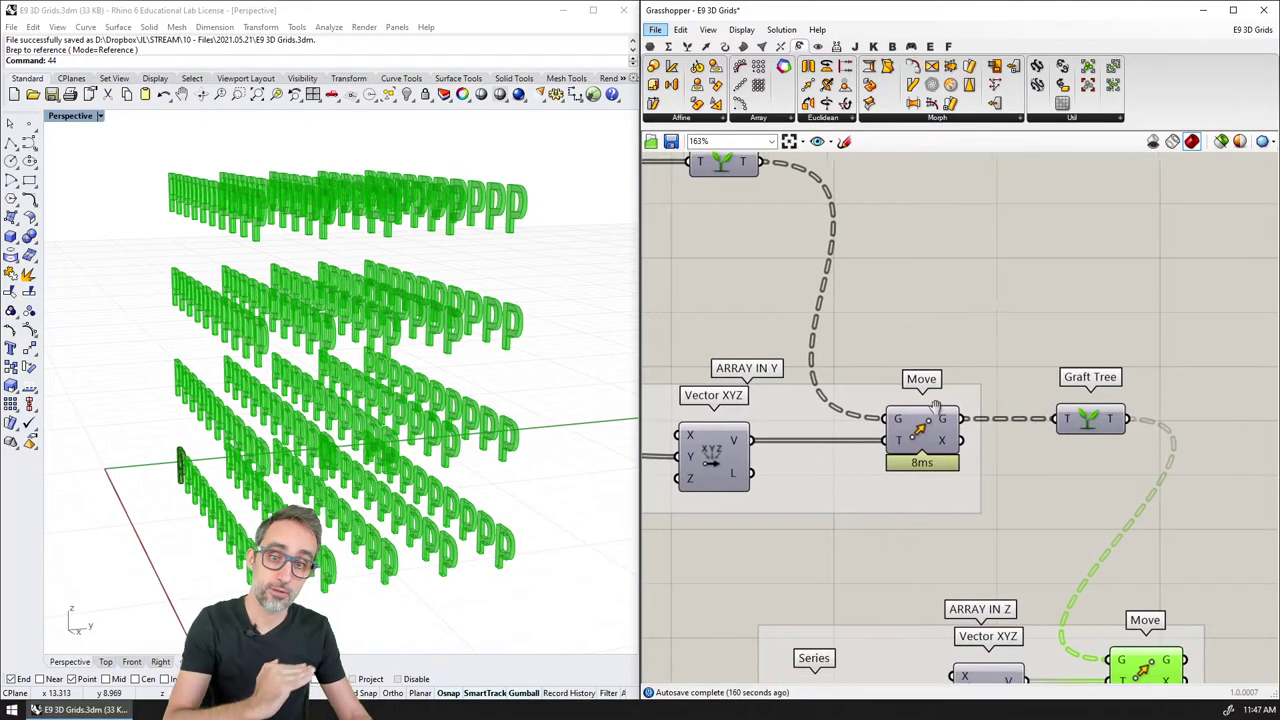
mouse_move(920, 390)
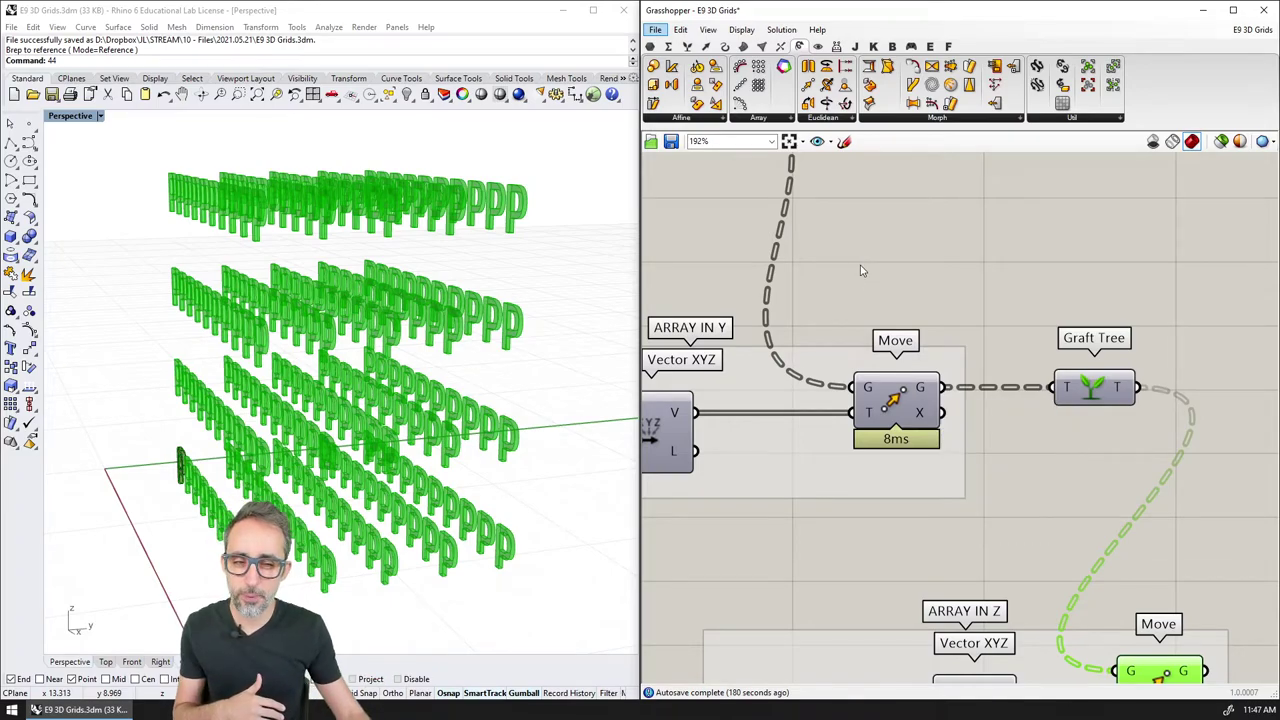
Step: Copy and paste the entire definition and drag the duplicate below the original
scroll(860, 271, "down", 8)
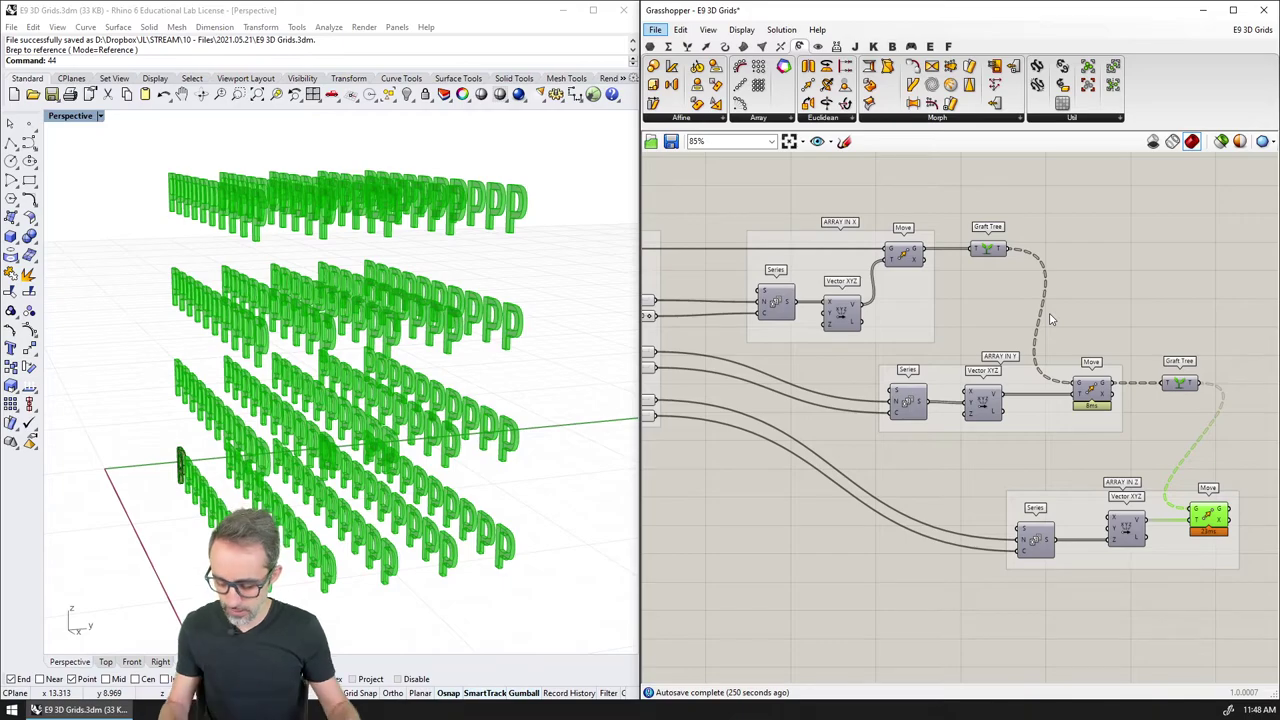
right_click_drag(905, 343, 993, 354)
scroll(993, 354, "down", 3)
left_click_drag(692, 176, 1184, 504)
key("ctrl+c")
key("ctrl+v")
left_click_drag(987, 310, 986, 642)
left_click(917, 492)
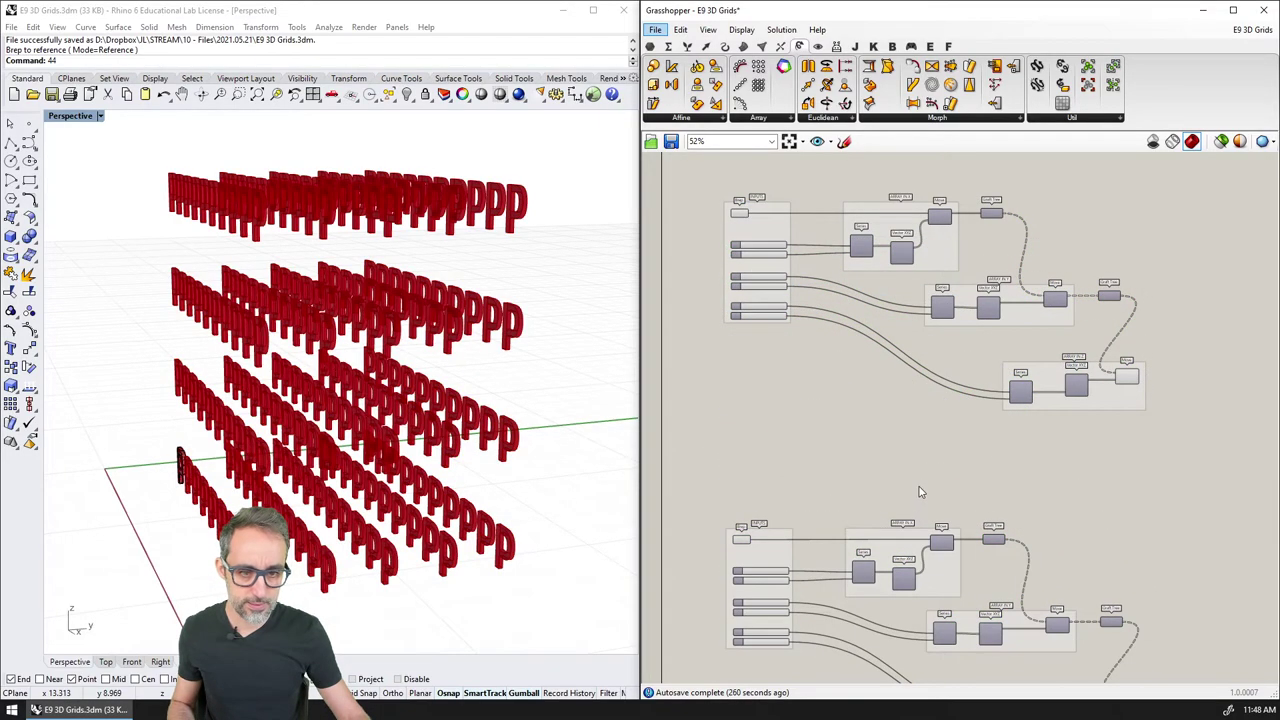
Step: Select components of the copy to locate the source letter and orbit the Rhino letter grid
left_click(1130, 378)
left_click(738, 214)
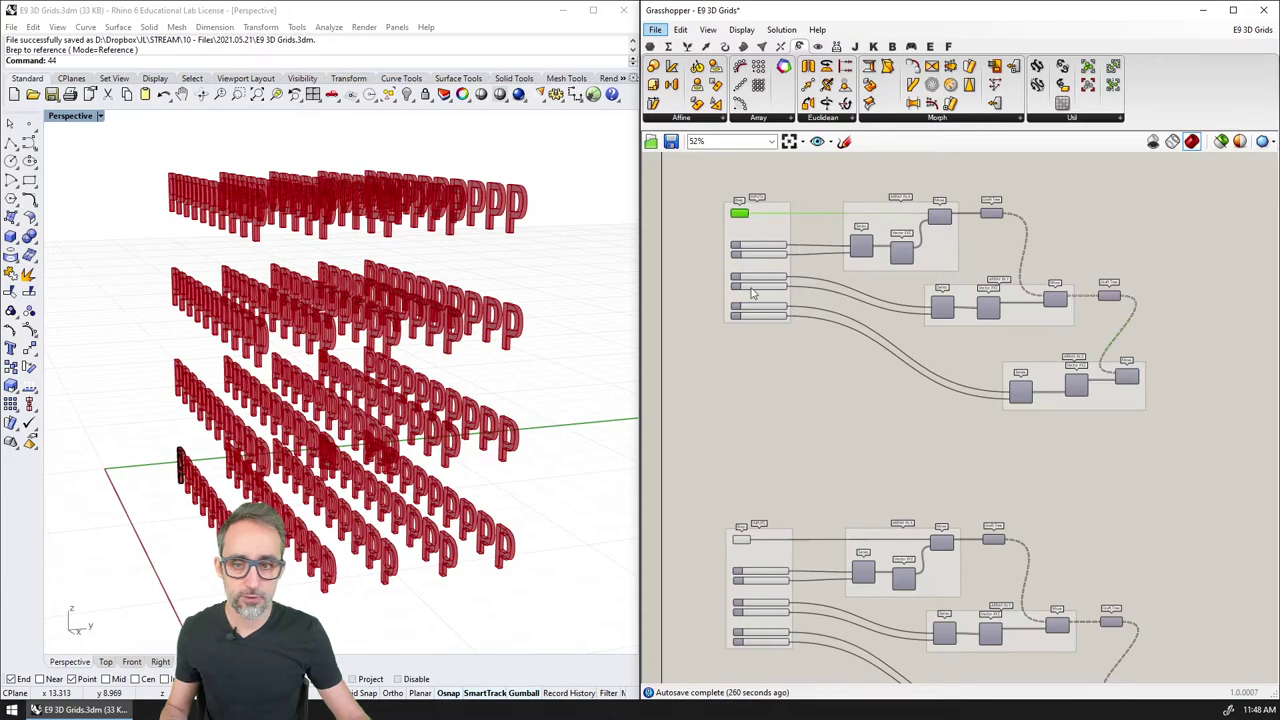
right_click_drag(831, 477, 848, 272)
scroll(848, 272, "up", 5)
left_click(754, 271)
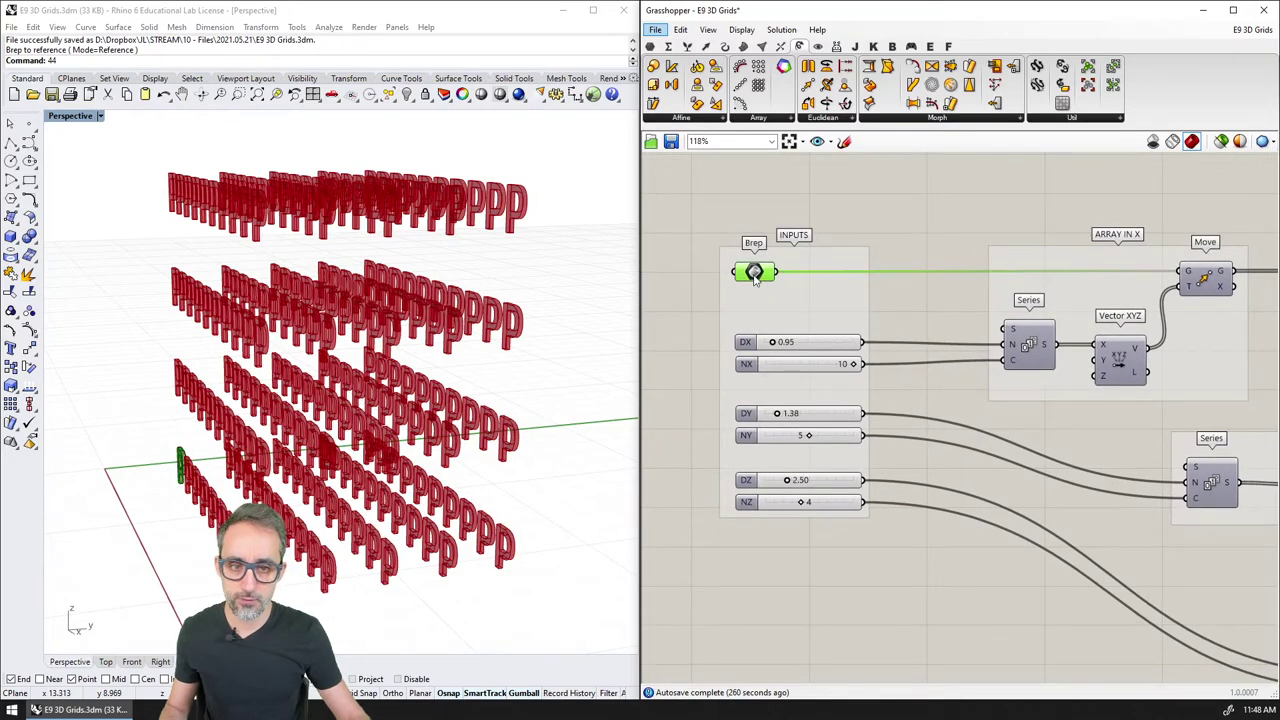
right_click_drag(1030, 269, 975, 262)
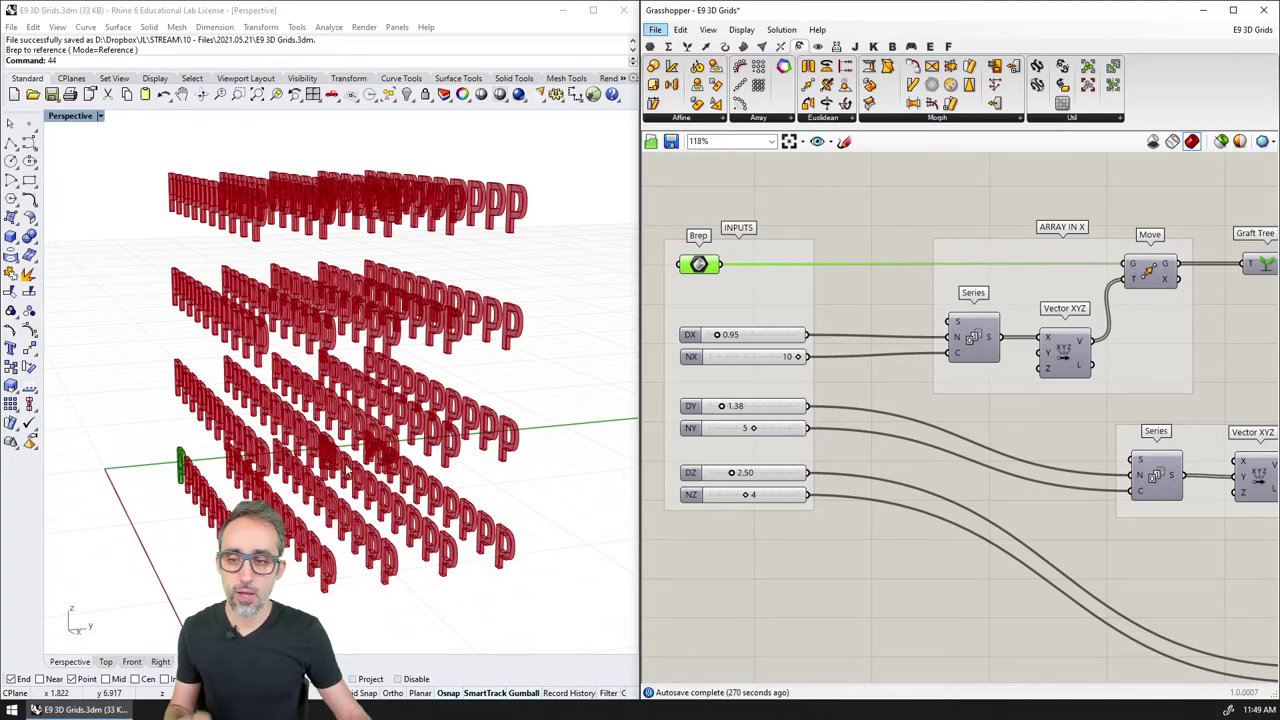
right_click_drag(260, 560, 230, 560)
scroll(311, 487, "up", 5)
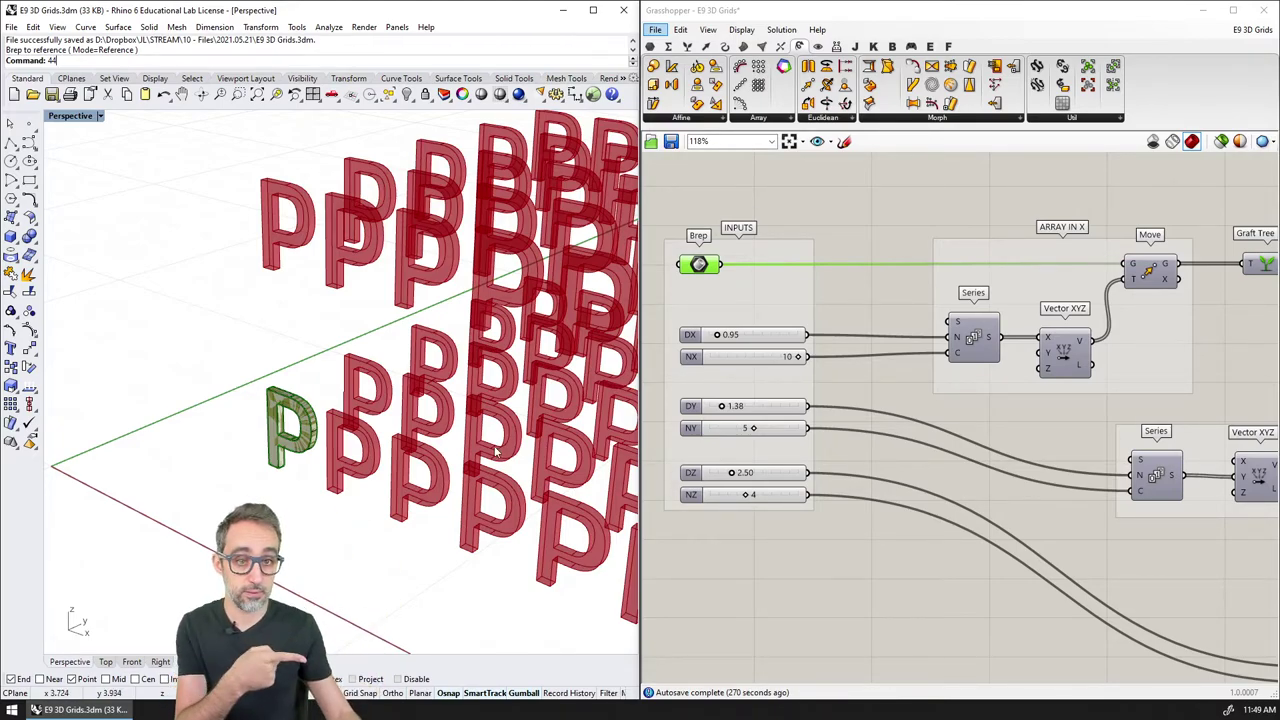
Step: Frame the INPUTS and ARRAY IN X groups on the Grasshopper canvas
left_click(983, 344)
scroll(983, 344, "down", 5)
scroll(975, 350, "up", 2)
scroll(1050, 440, "up", 1)
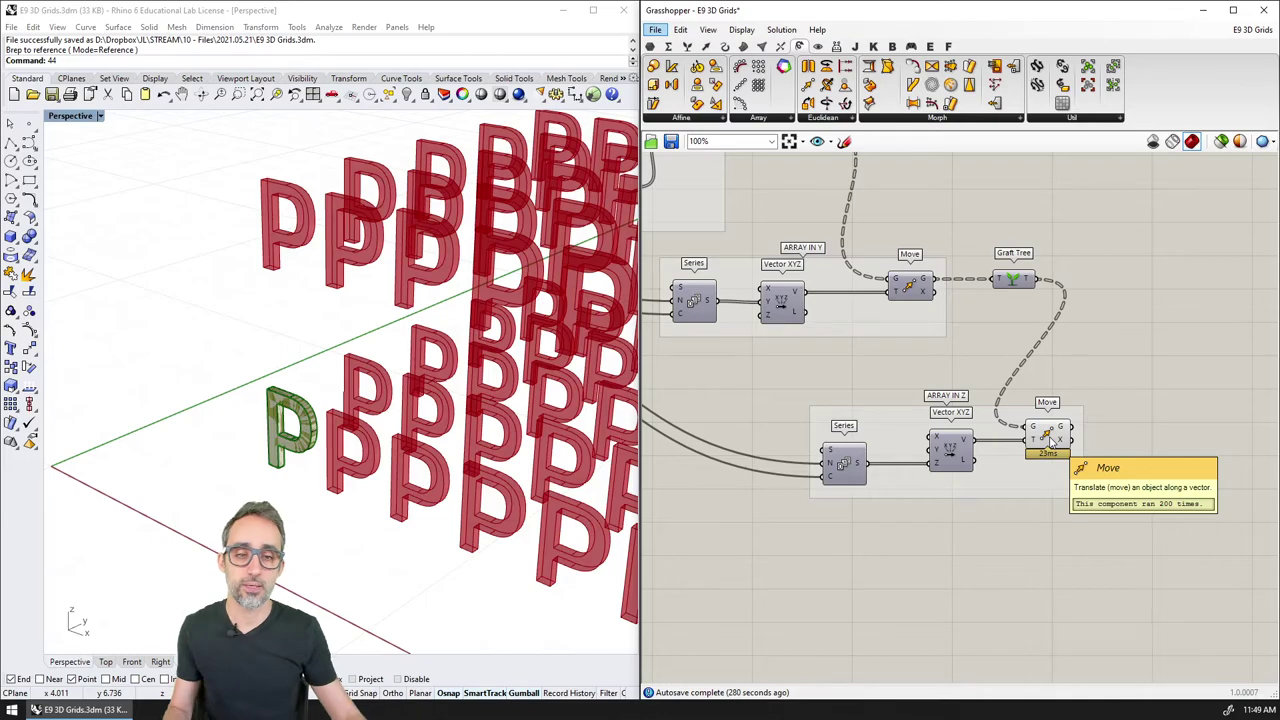
mouse_move(706, 276)
right_mouse_down()
mouse_move(919, 347)
mouse_move(970, 404)
right_mouse_up()
right_click_drag(774, 284, 888, 406)
scroll(888, 406, "up", 1)
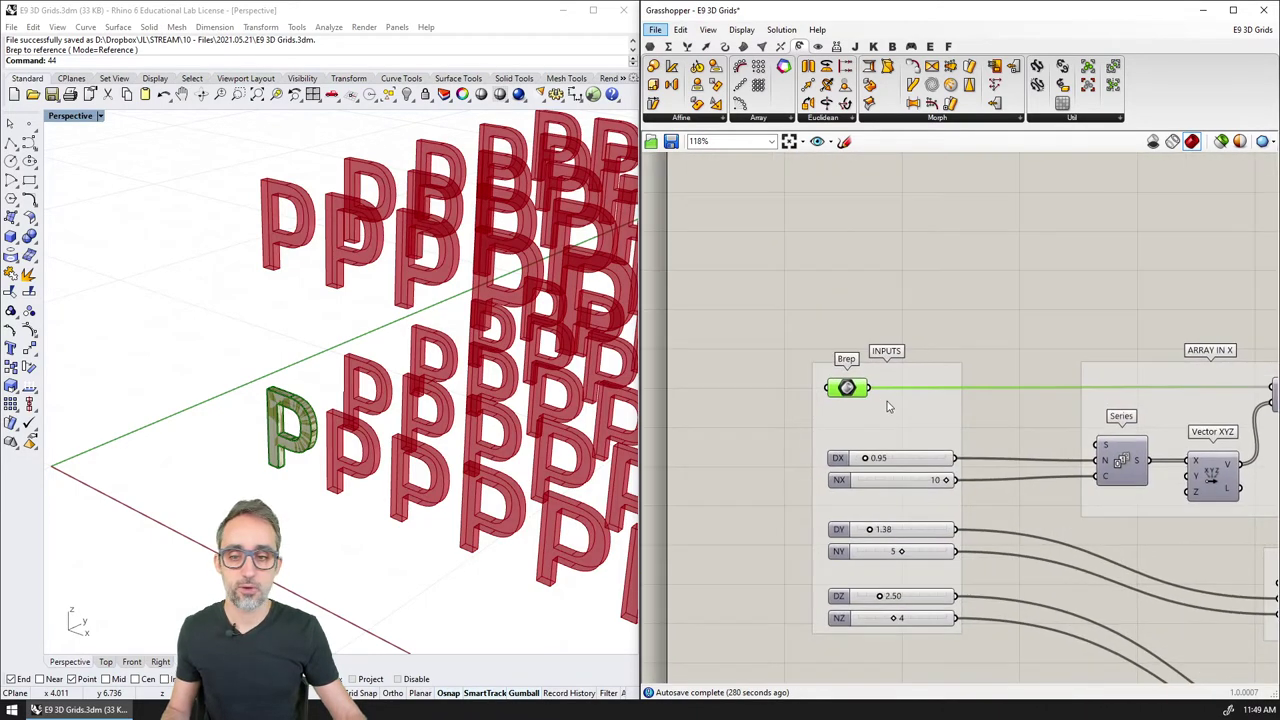
Step: Add a Point parameter above INPUTS and reference the point at the P's base in Rhino
left_click(29, 125)
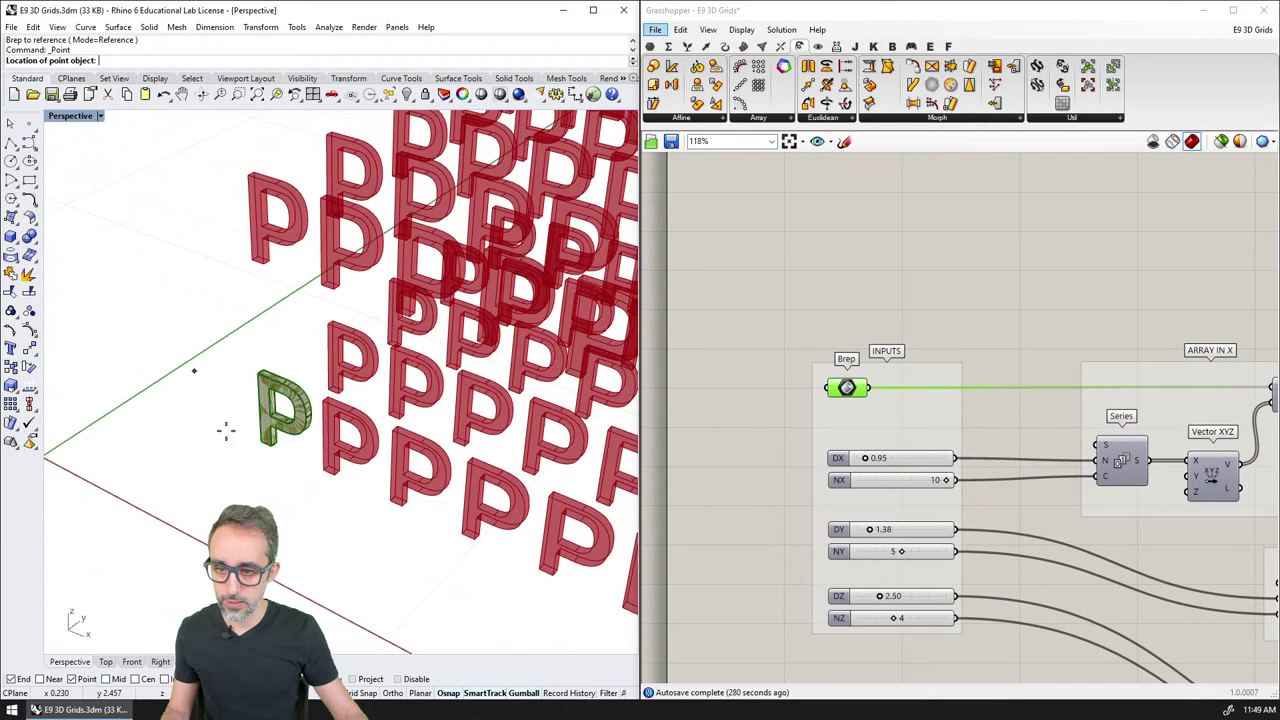
scroll(225, 430, "up", 4)
key("Escape")
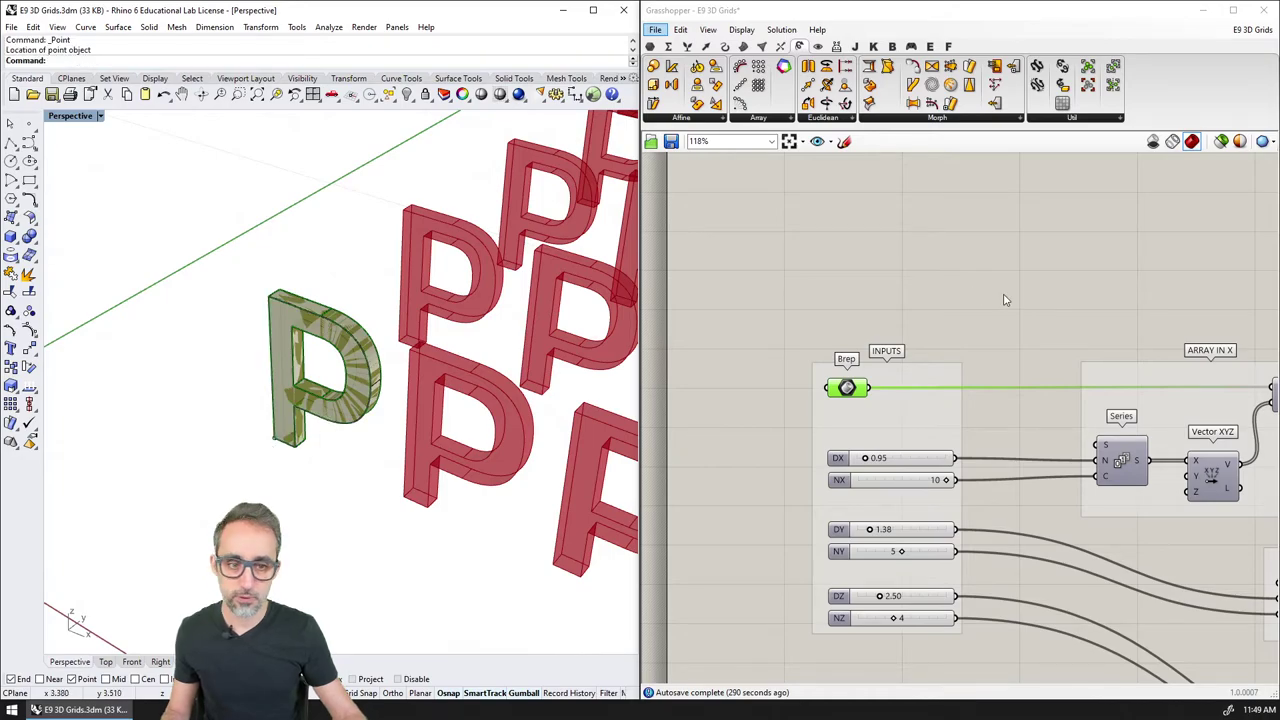
right_click_drag(1006, 296, 958, 276)
double_click(800, 266)
key("Escape")
double_click(802, 262)
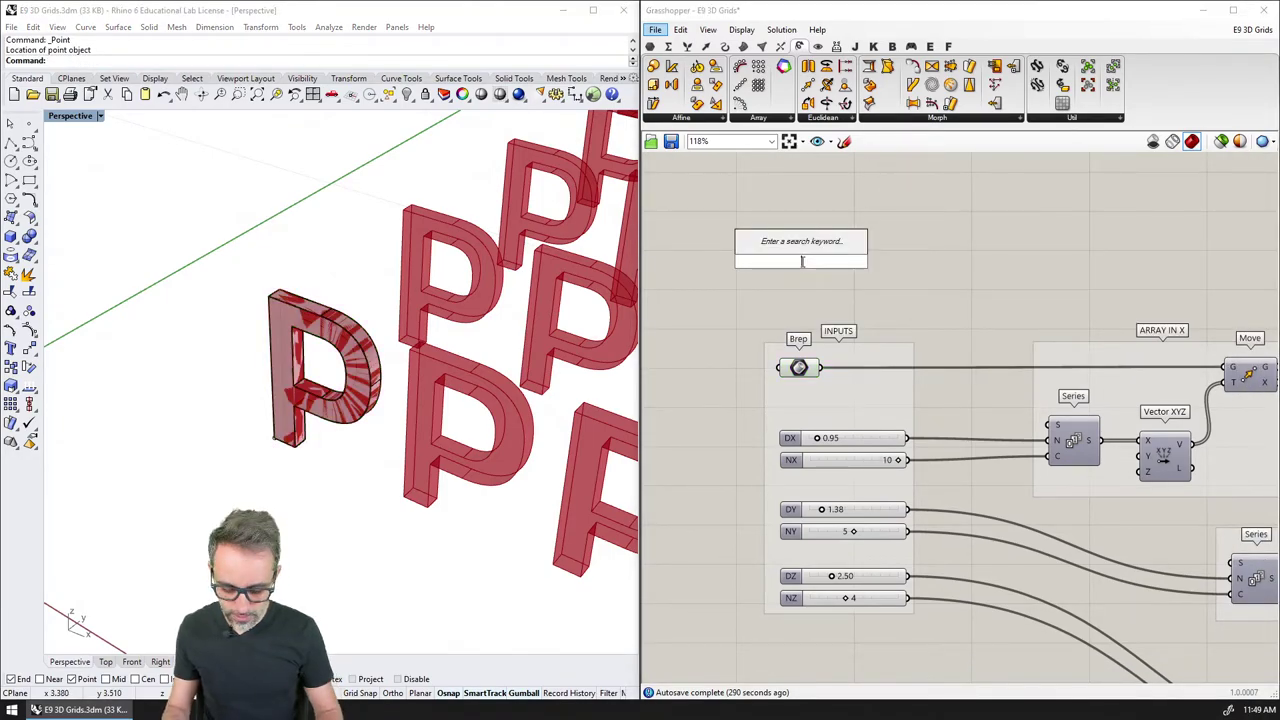
type("point")
key("Return")
right_click(798, 262)
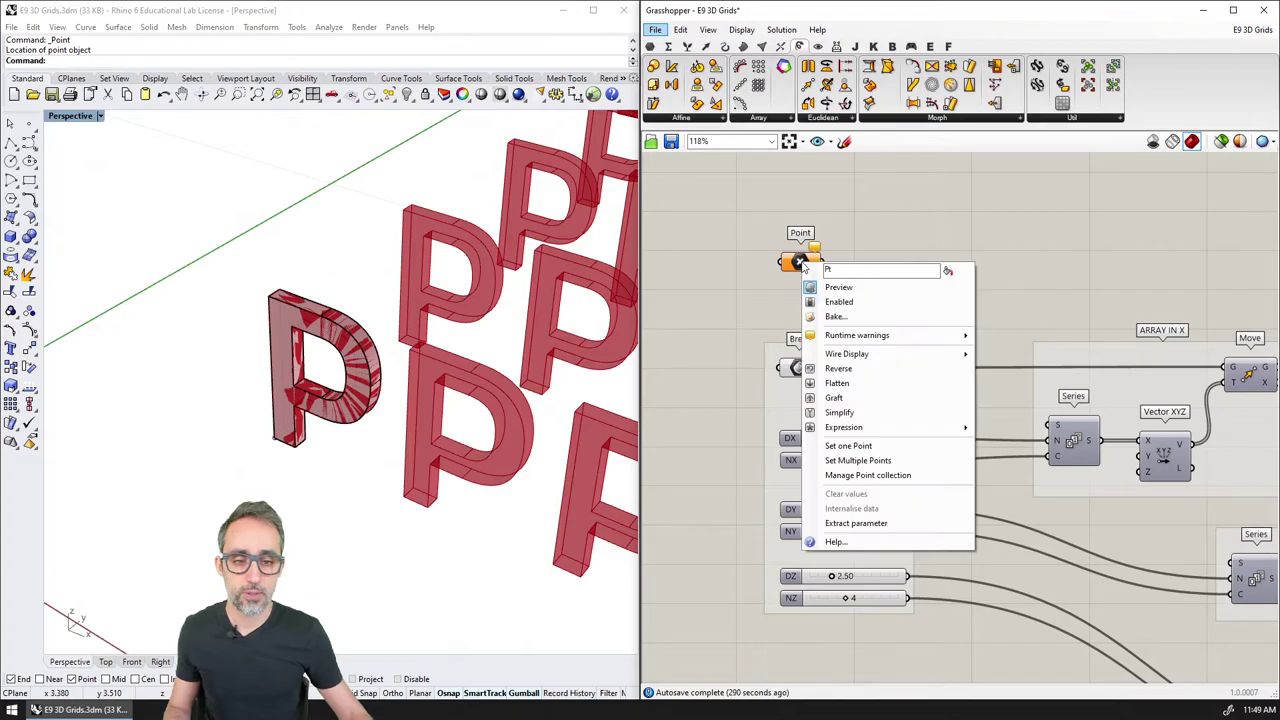
left_click(848, 446)
left_click(276, 446)
Step: Add an XY Plane component and connect the referenced point to its origin
double_click(886, 257)
type("x")
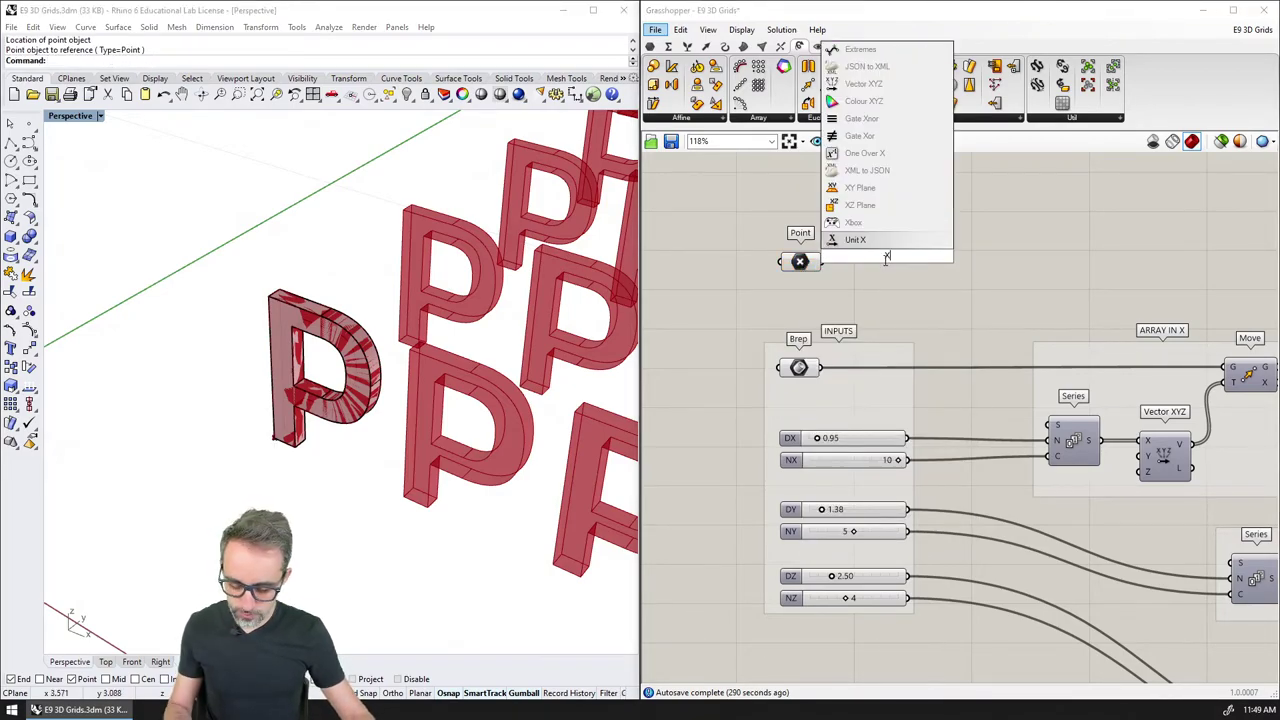
type("y")
key("Return")
mouse_move(824, 262)
left_mouse_down()
mouse_move(940, 267)
mouse_move(805, 265)
left_mouse_up()
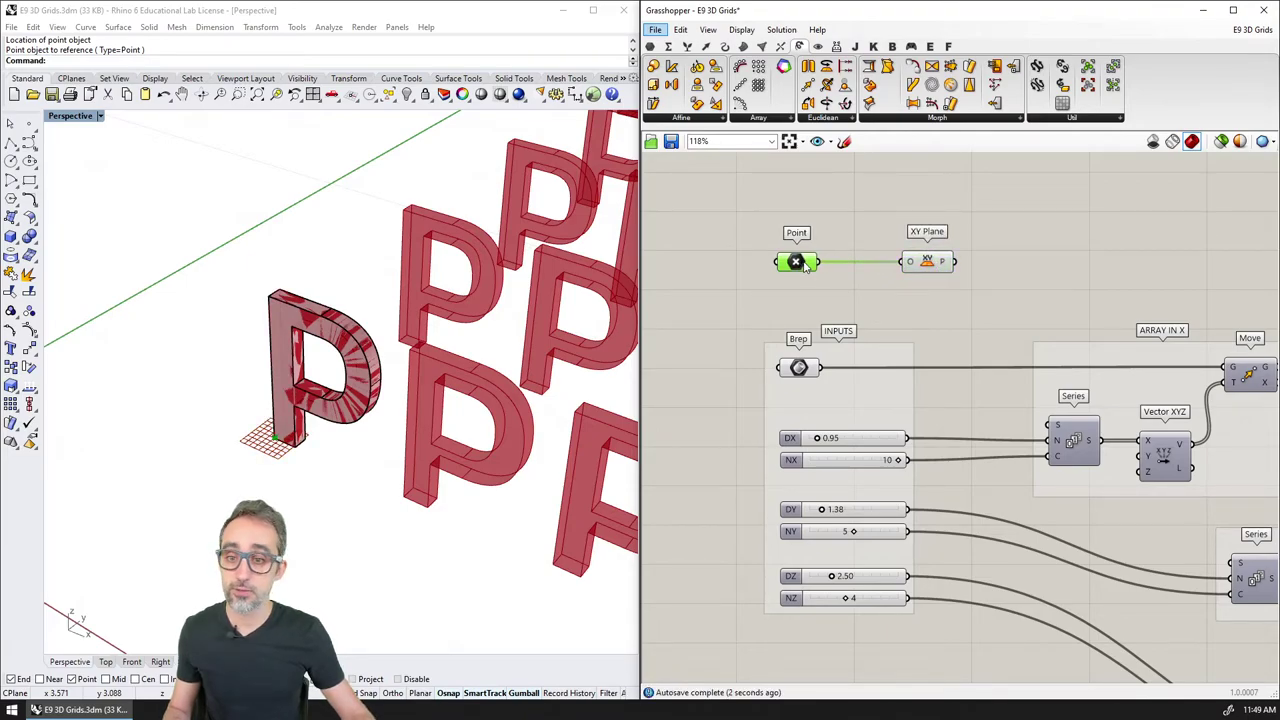
scroll(968, 295, "down", 2)
scroll(1137, 373, "up", 2)
Step: Wire the XY Plane output into the ARRAY IN X Move's G input and orbit to check the grid
left_click(952, 297)
mouse_move(938, 290)
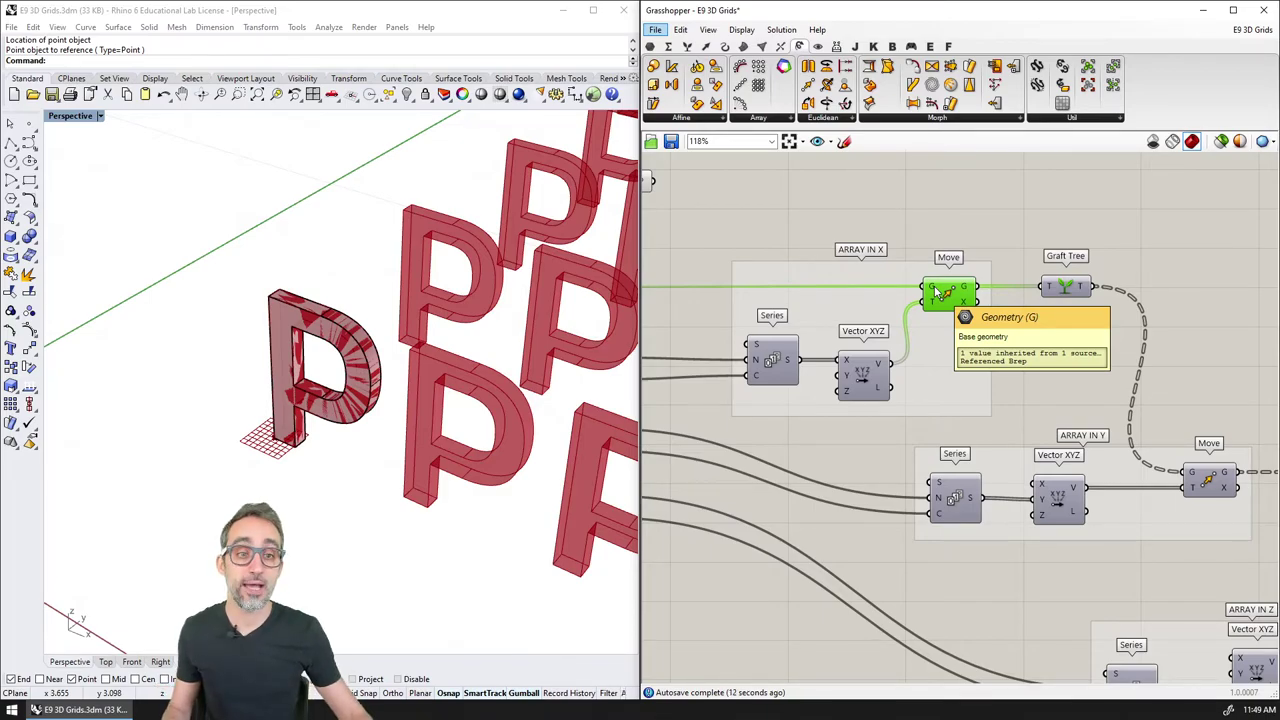
scroll(1140, 380, "down", 3)
left_click_drag(788, 235, 985, 314)
scroll(520, 395, "down", 3)
scroll(517, 397, "down", 5)
right_click_drag(337, 366, 400, 396)
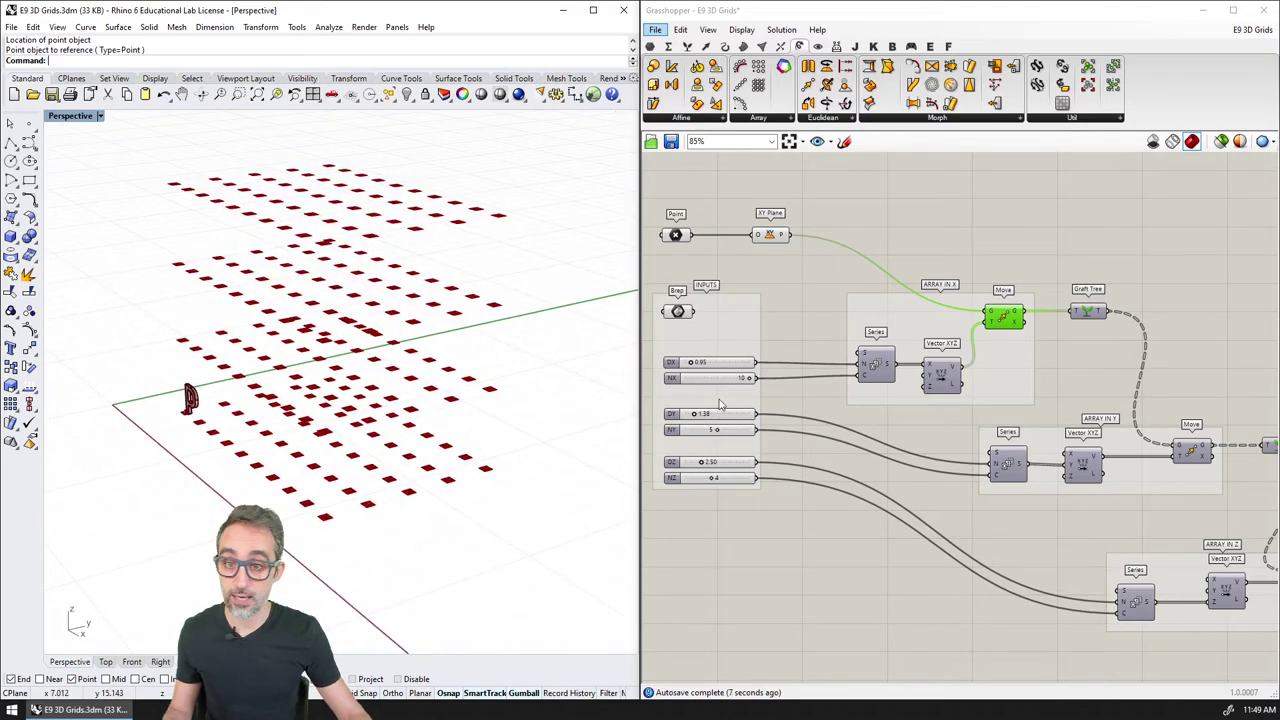
scroll(815, 262, "down", 3)
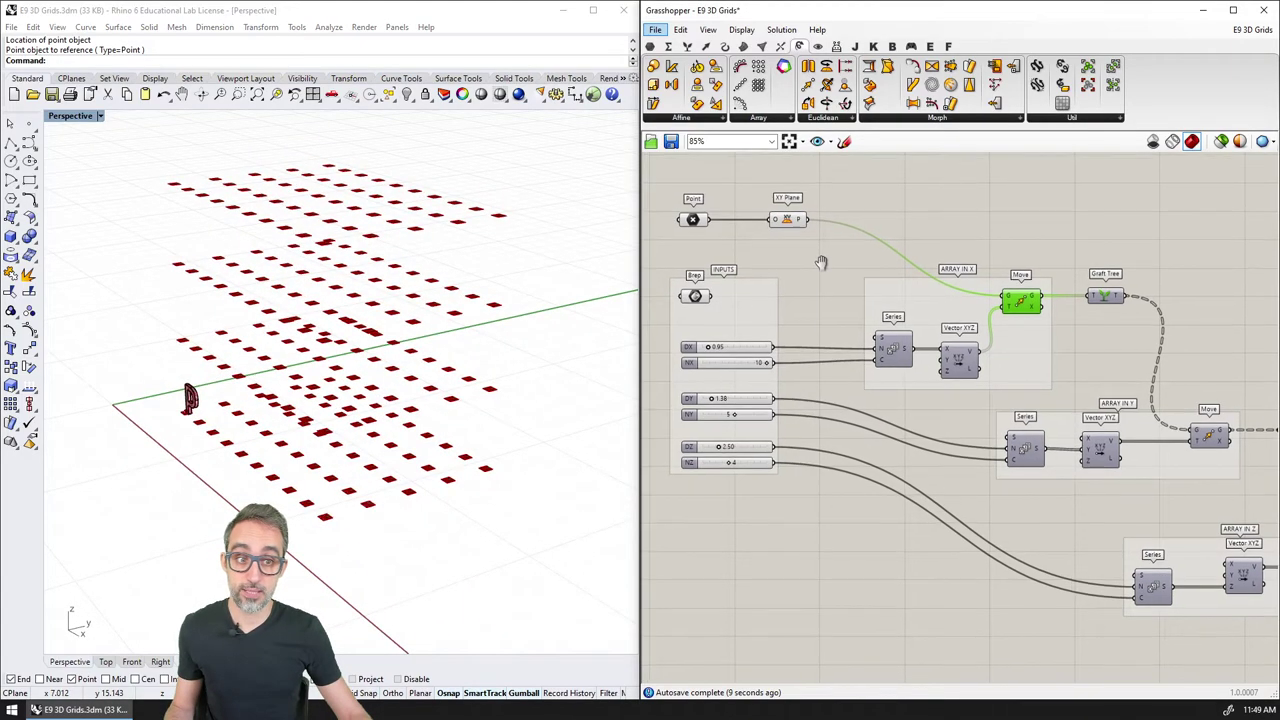
scroll(830, 280, "up", 1)
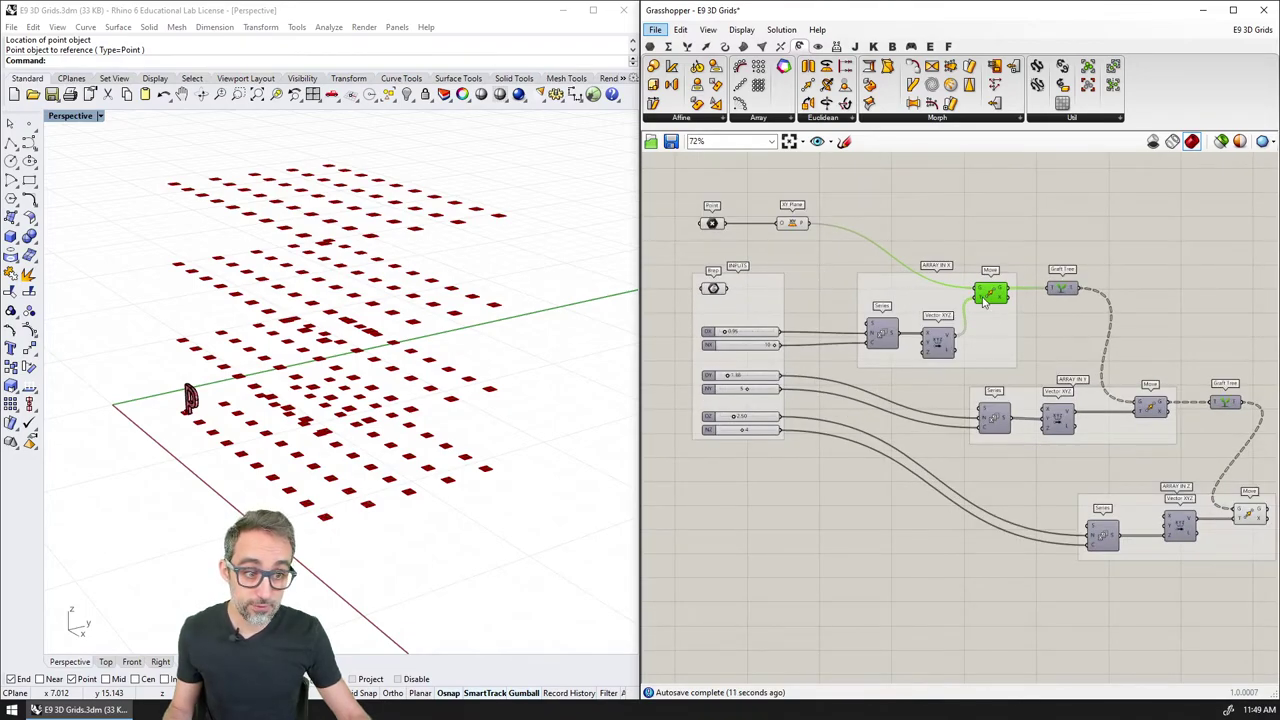
scroll(940, 340, "up", 3)
Step: Place an Orient component from Transform > Euclidean beyond the ARRAY IN Z Move
left_click(910, 428)
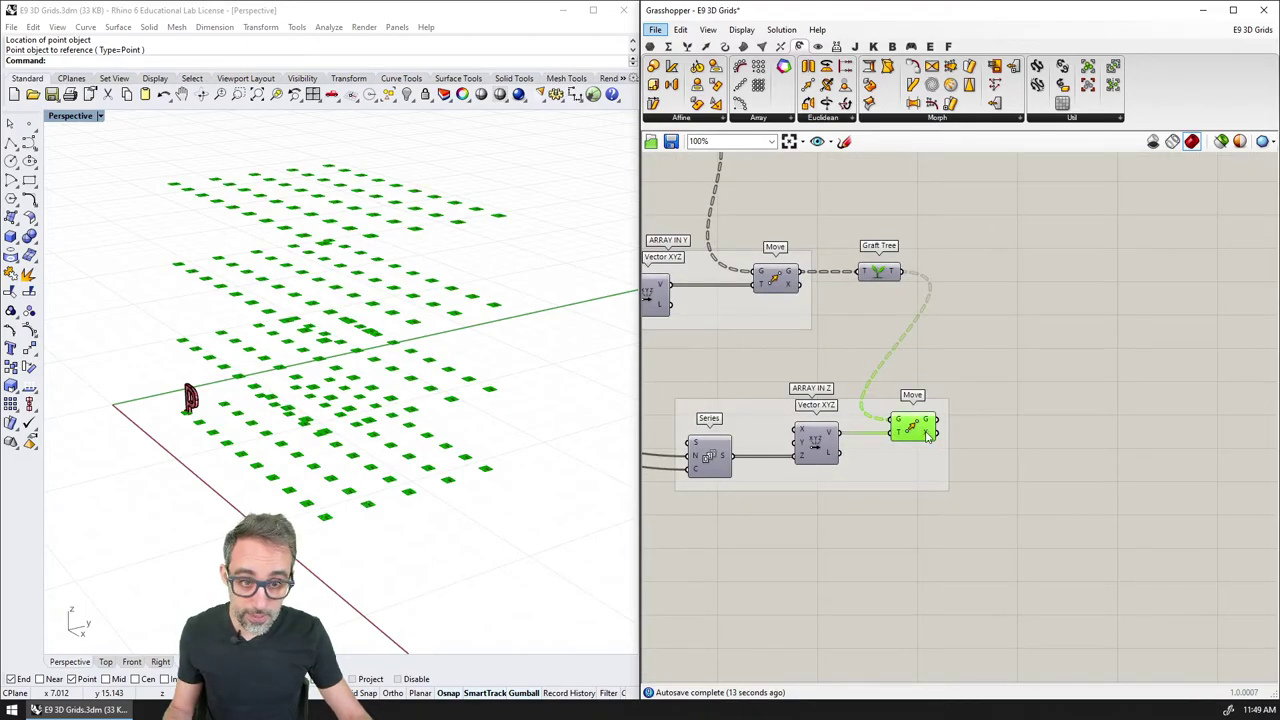
right_click_drag(940, 435, 1023, 438)
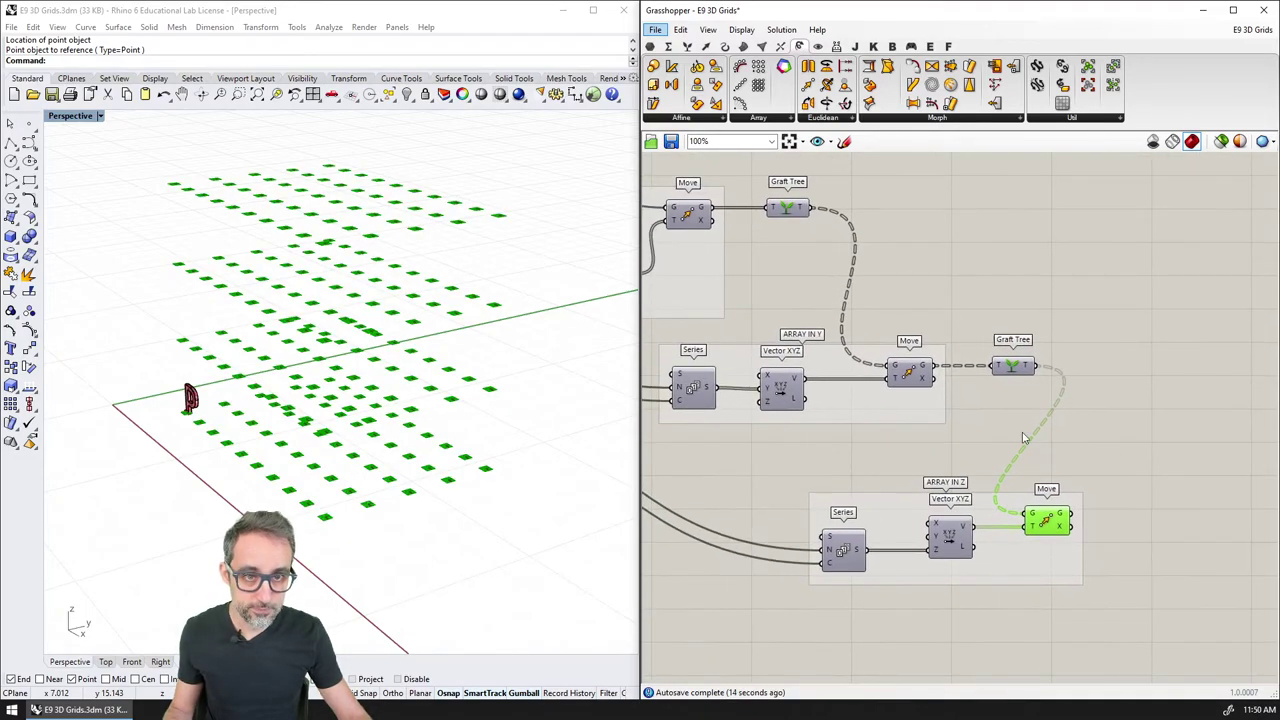
left_click(822, 118)
left_click_drag(831, 211, 1165, 505)
scroll(915, 405, "down", 4)
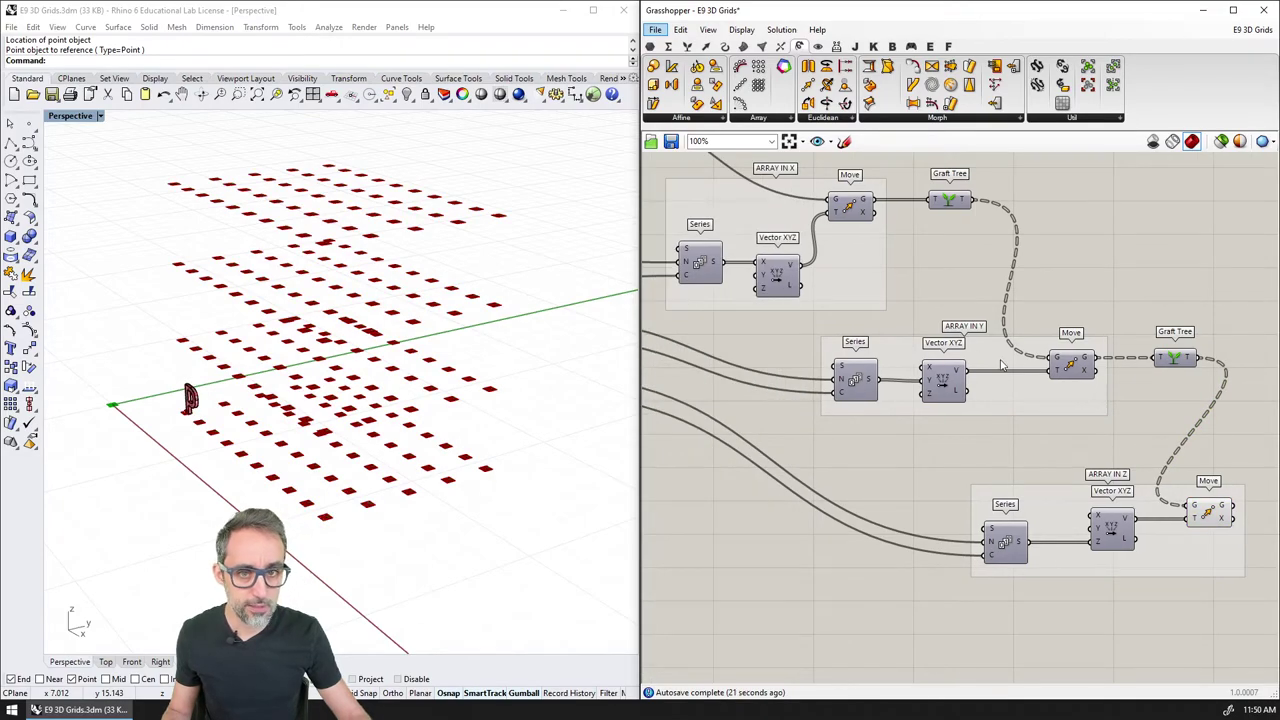
scroll(804, 236, "up", 2)
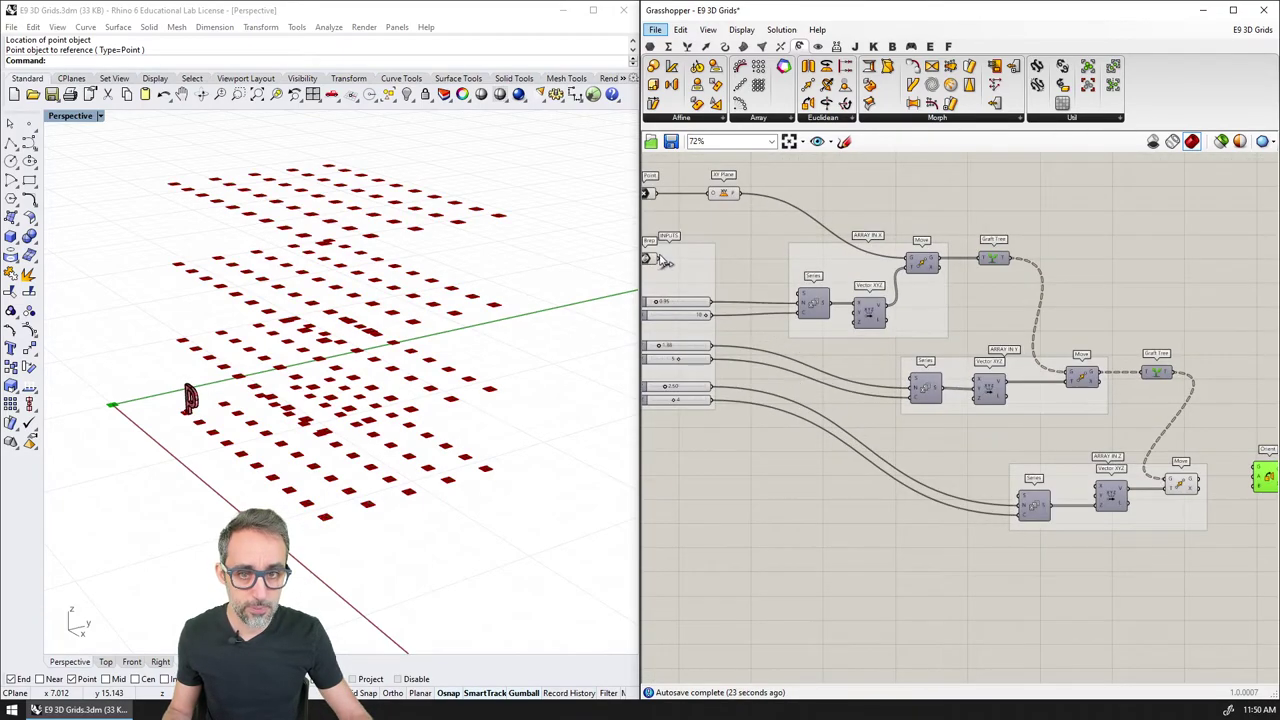
Step: Wire the Brep into Orient G, XY Plane into A, and the ARRAY IN Z Move output into B
left_click_drag(1276, 458, 1100, 465)
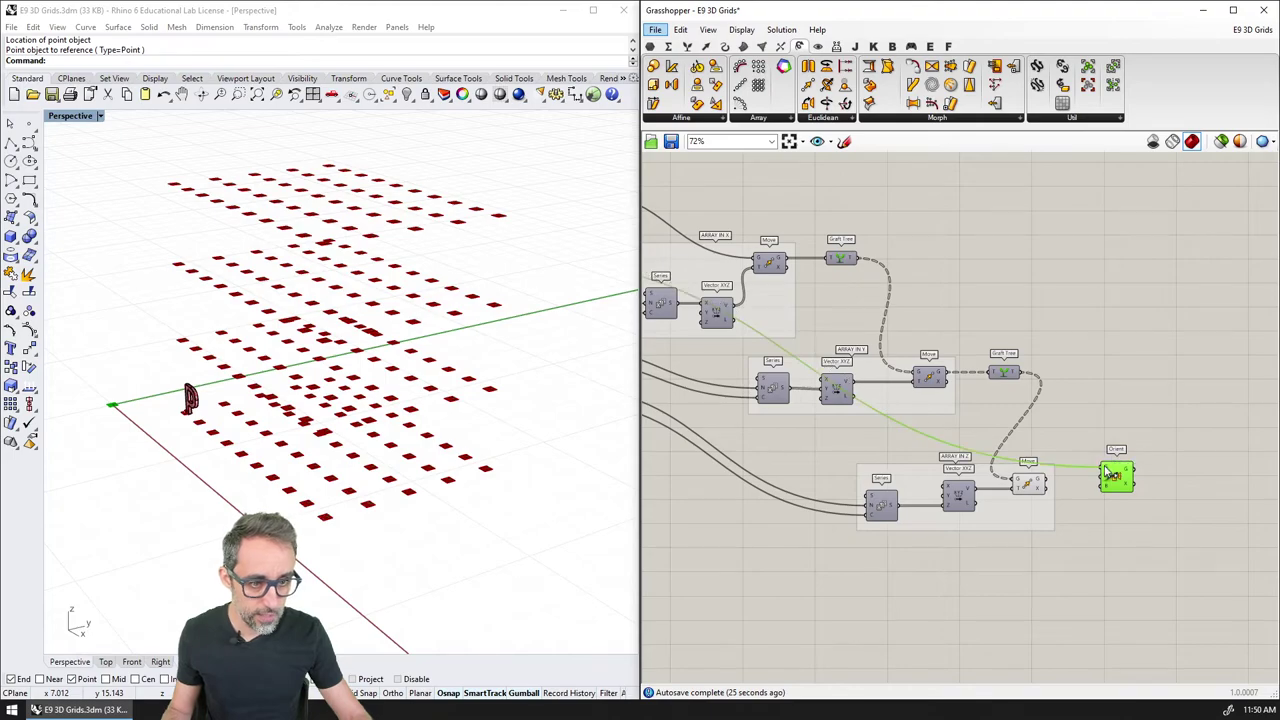
right_click_drag(1019, 337, 1086, 356)
scroll(1199, 517, "up", 4)
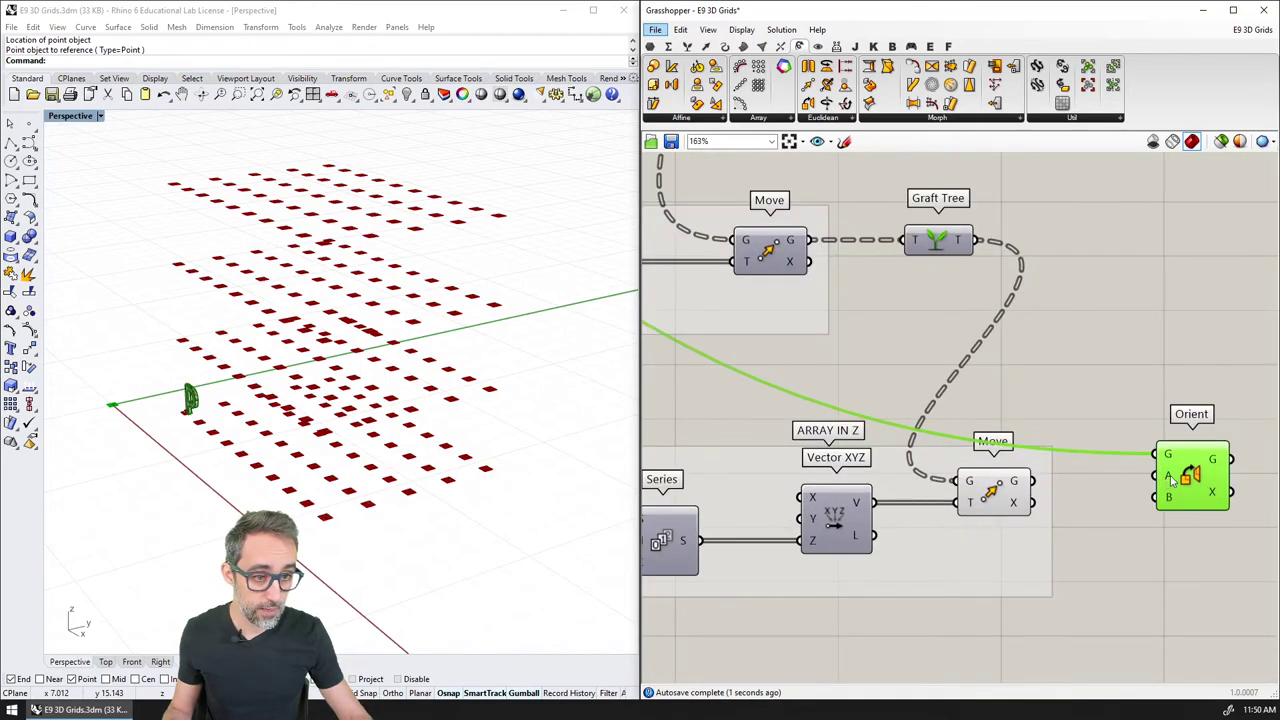
scroll(1172, 480, "down", 5)
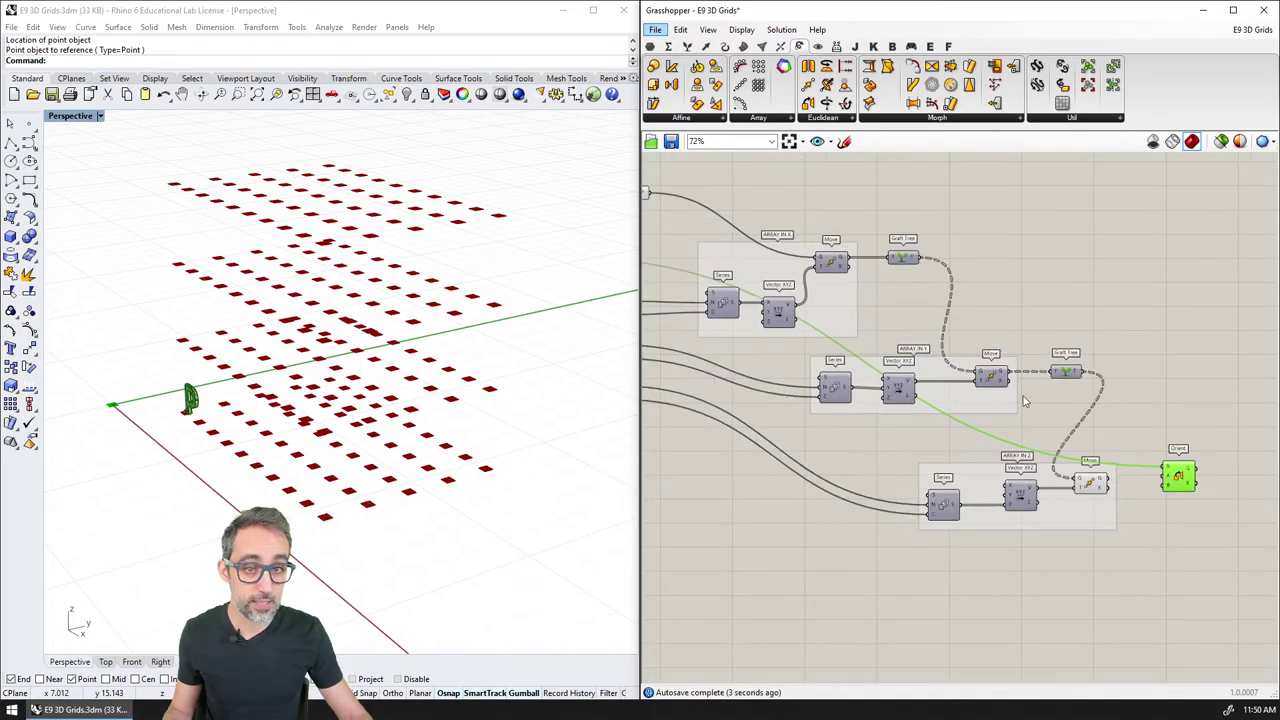
left_click_drag(791, 176, 1228, 417)
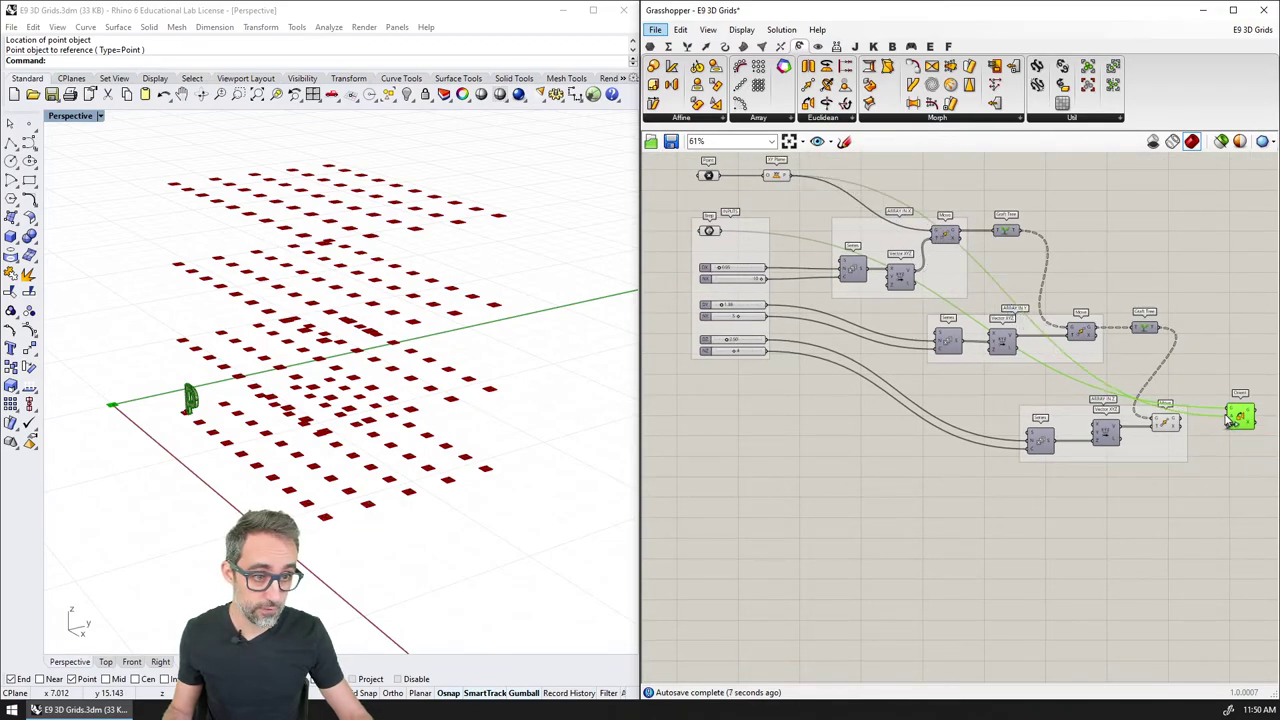
scroll(1130, 407, "up", 4)
scroll(1130, 407, "up", 2)
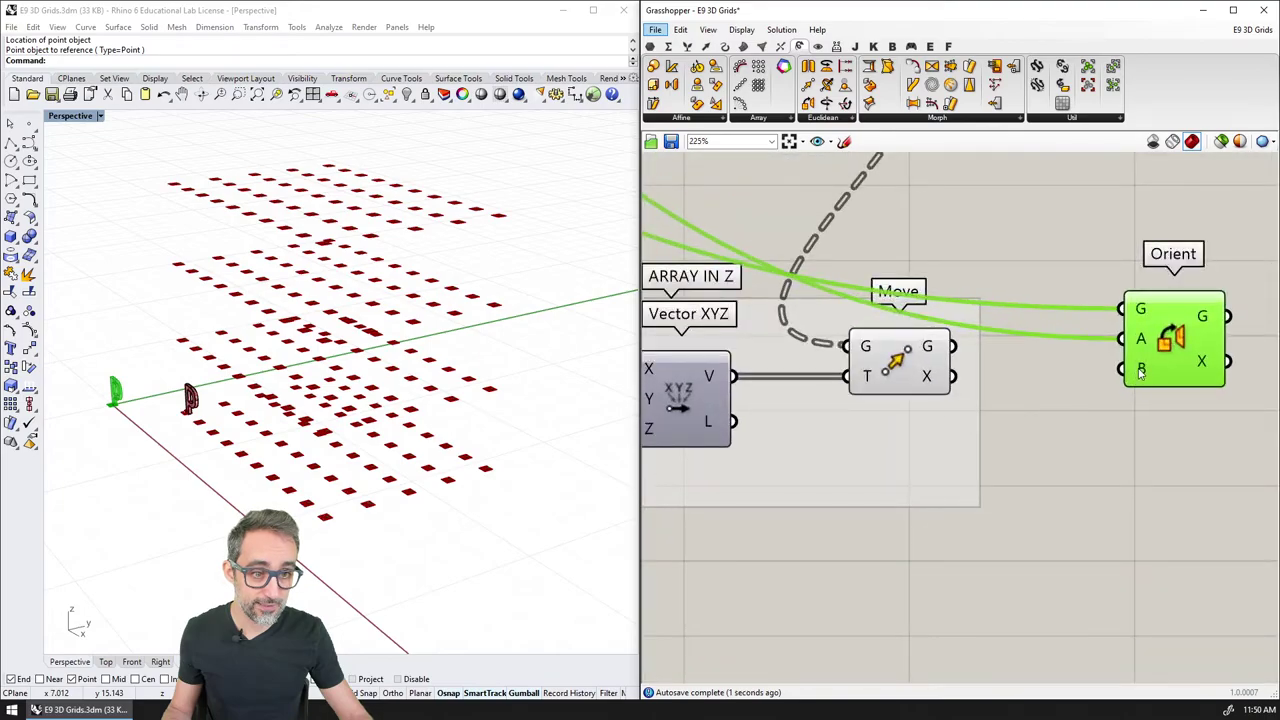
left_click_drag(953, 348, 1121, 368)
Step: Orbit the oriented P grid and compare it with the Z-array Move's preview
right_click_drag(424, 385, 439, 413)
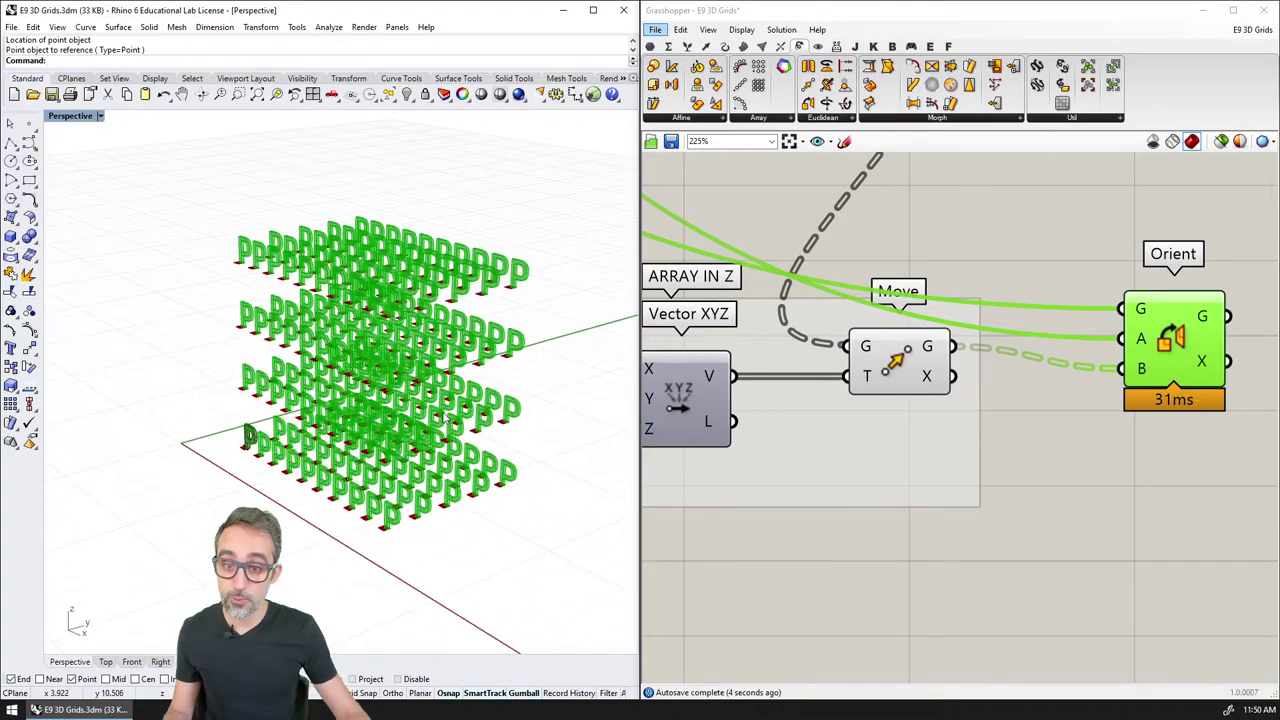
right_click_drag(932, 370, 1190, 529)
scroll(995, 478, "down", 4)
left_click(1185, 545)
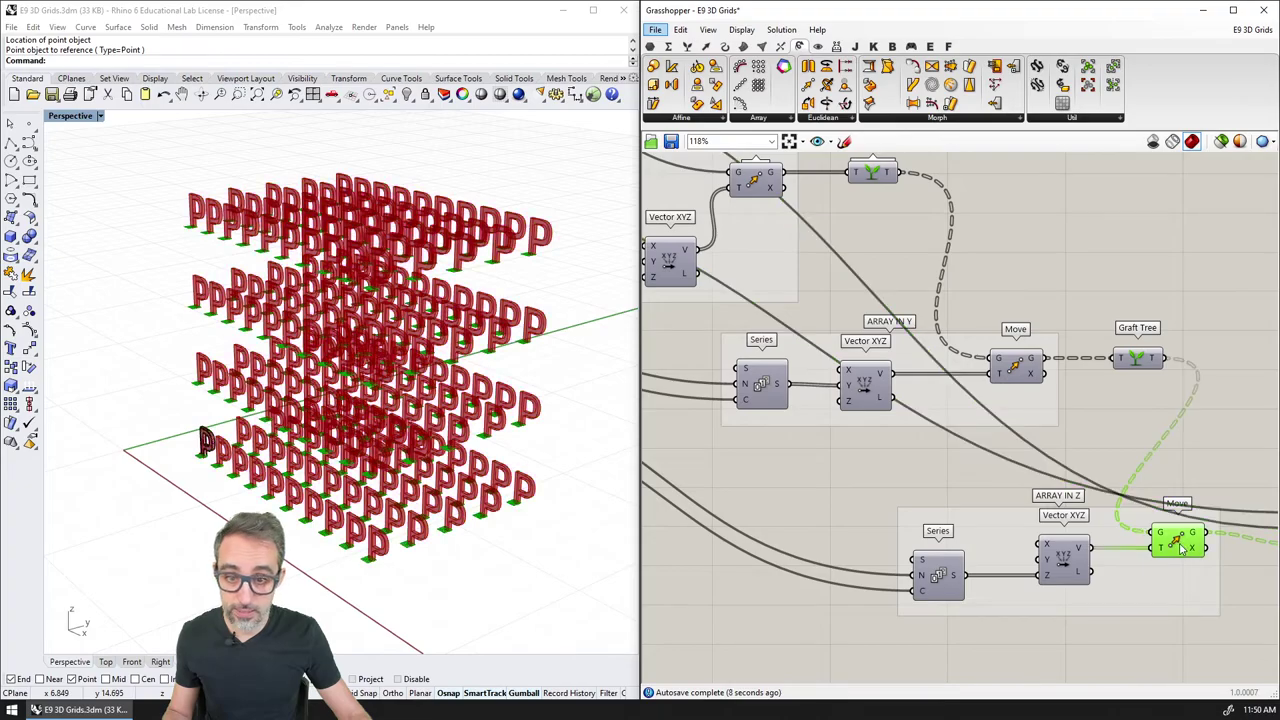
scroll(380, 511, "up", 5)
scroll(380, 511, "down", 5)
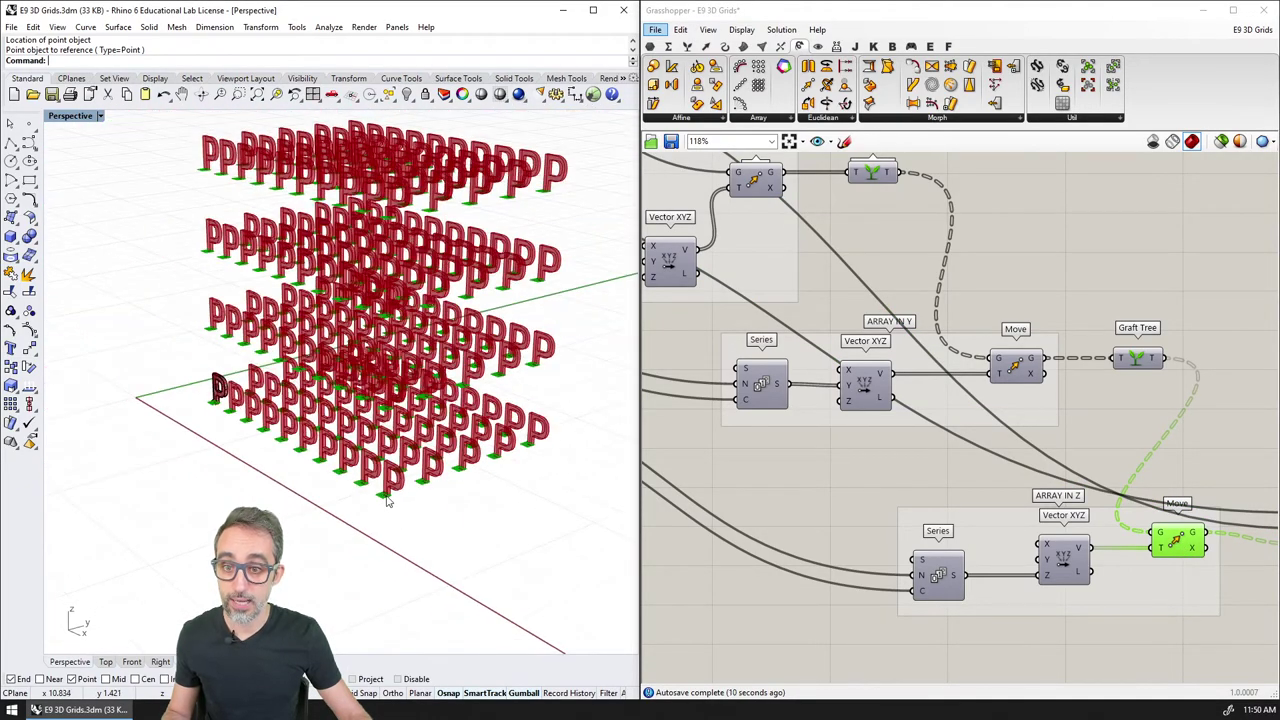
left_click(1187, 608)
left_click(1177, 547)
right_click_drag(452, 371, 470, 400)
right_click_drag(1075, 430, 889, 381)
right_click_drag(1096, 464, 982, 439)
left_click_drag(1014, 467, 1019, 455)
left_click(545, 369)
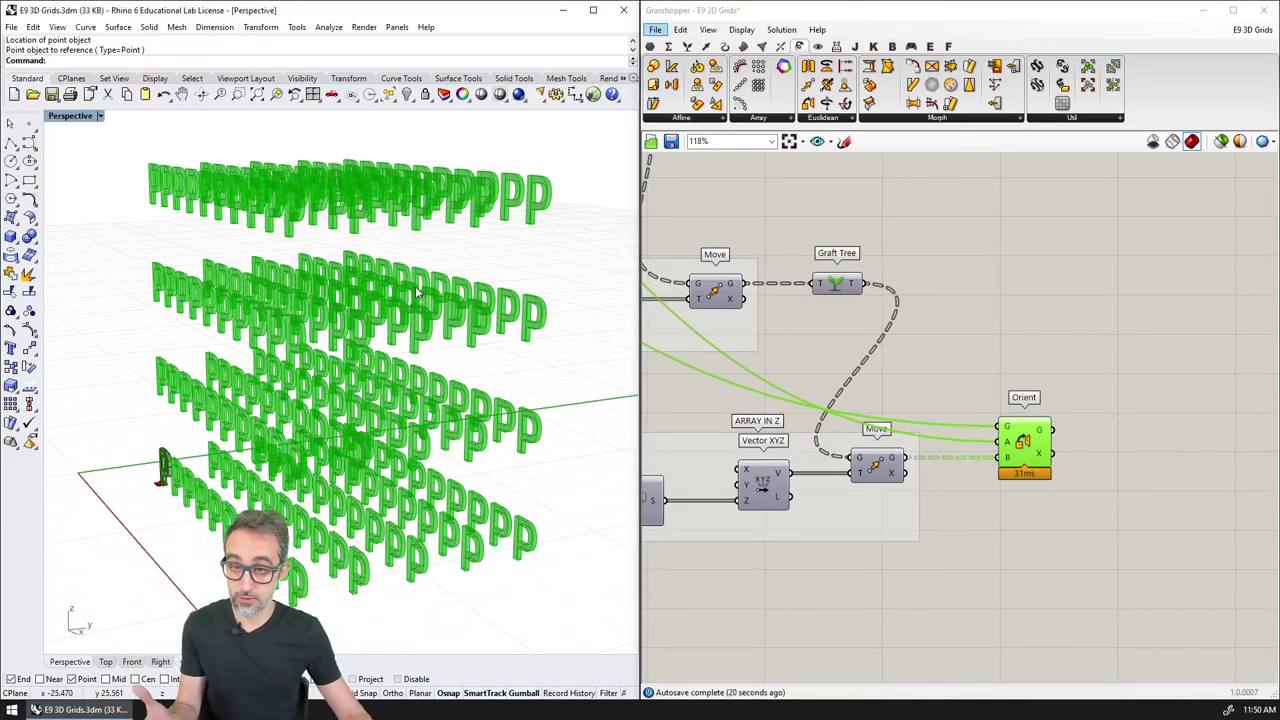
left_click(1070, 380)
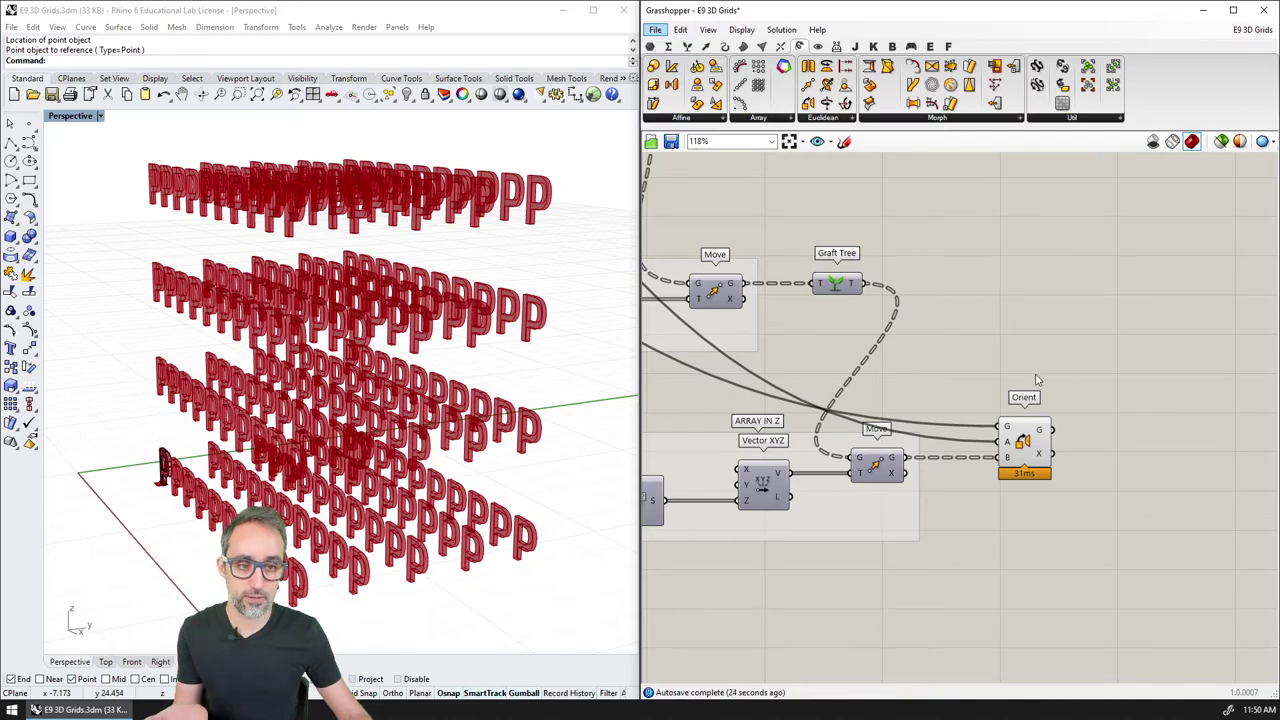
left_click_drag(1035, 442, 1028, 403)
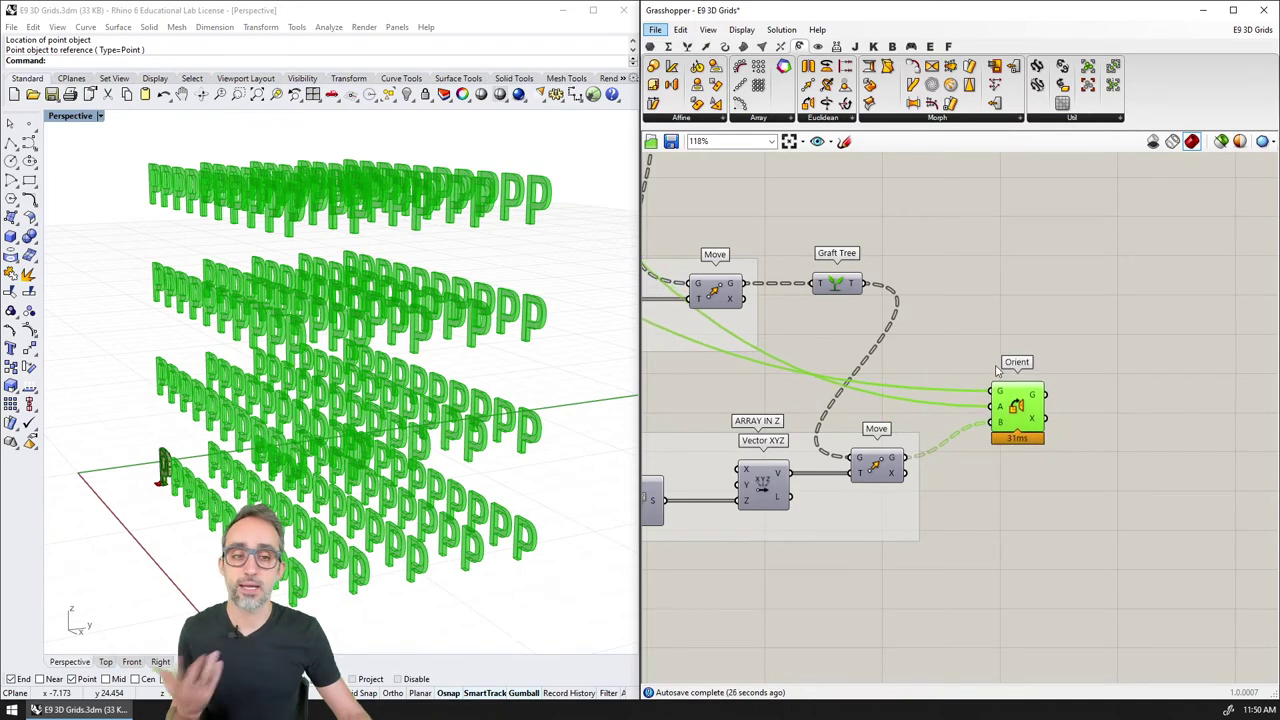
left_click(998, 370)
right_click_drag(993, 353, 1034, 380)
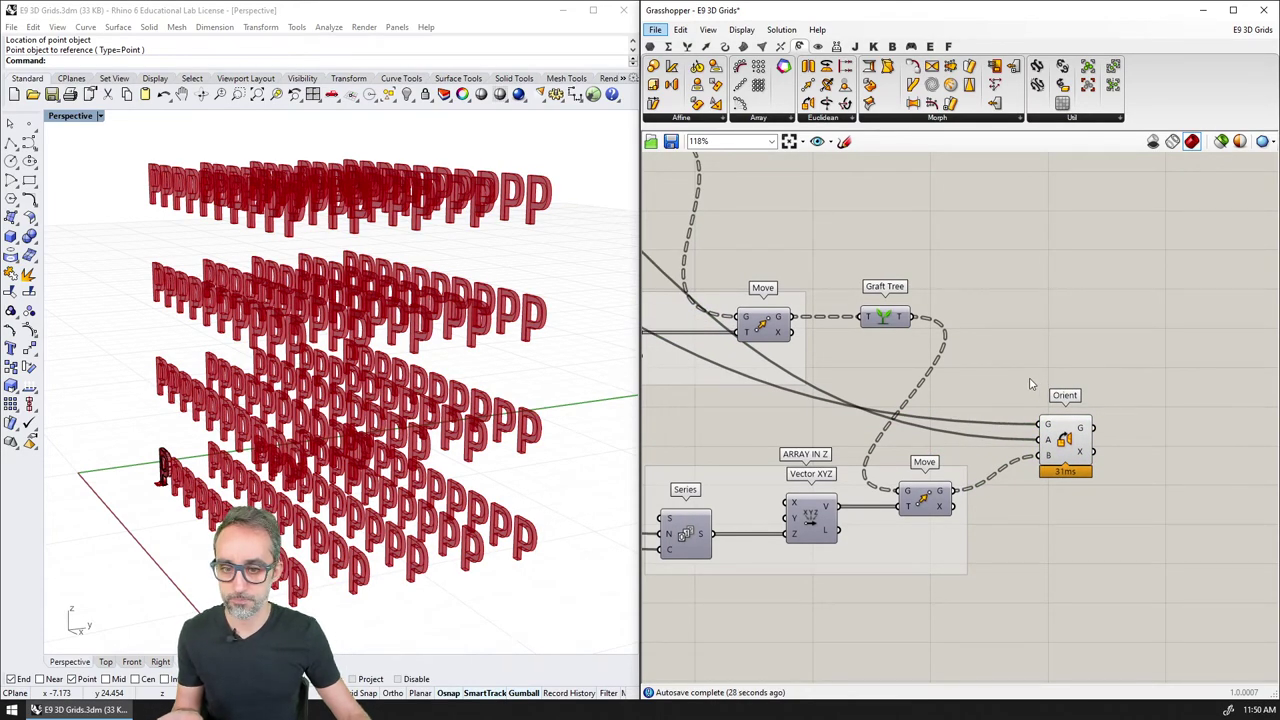
scroll(1030, 378, "down", 4)
right_click_drag(1061, 410, 1121, 388)
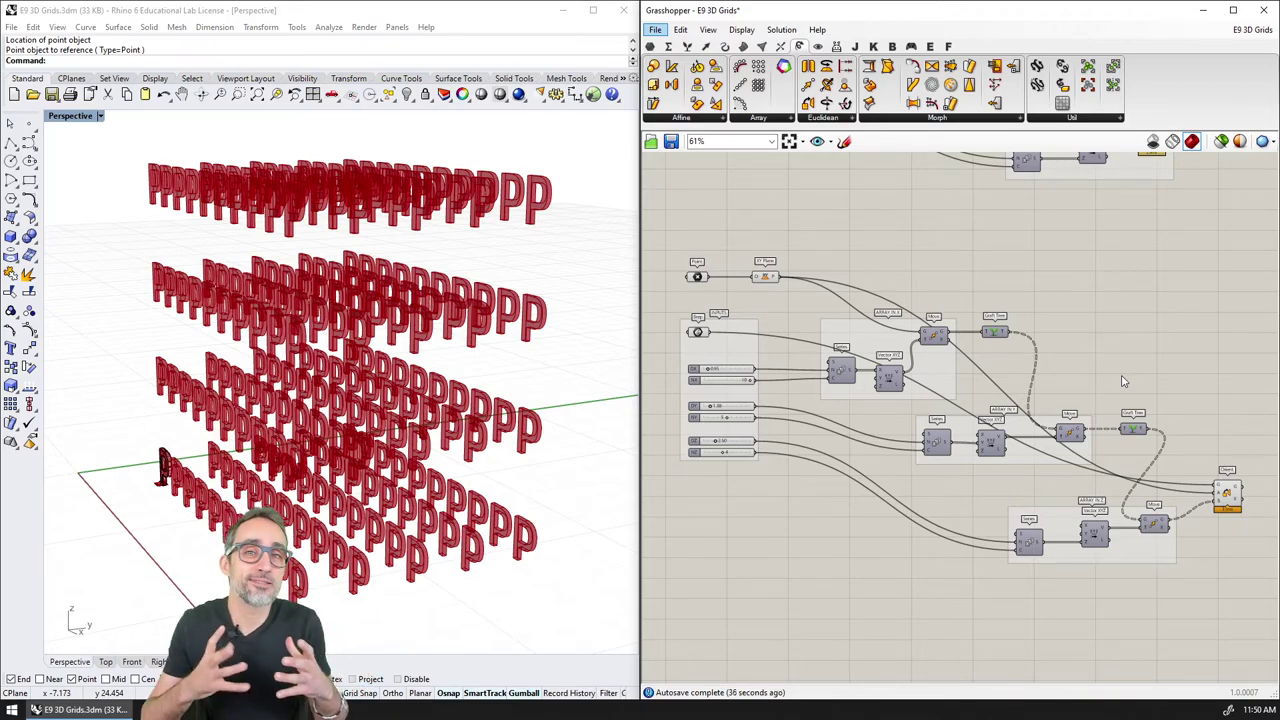
left_click(1227, 493)
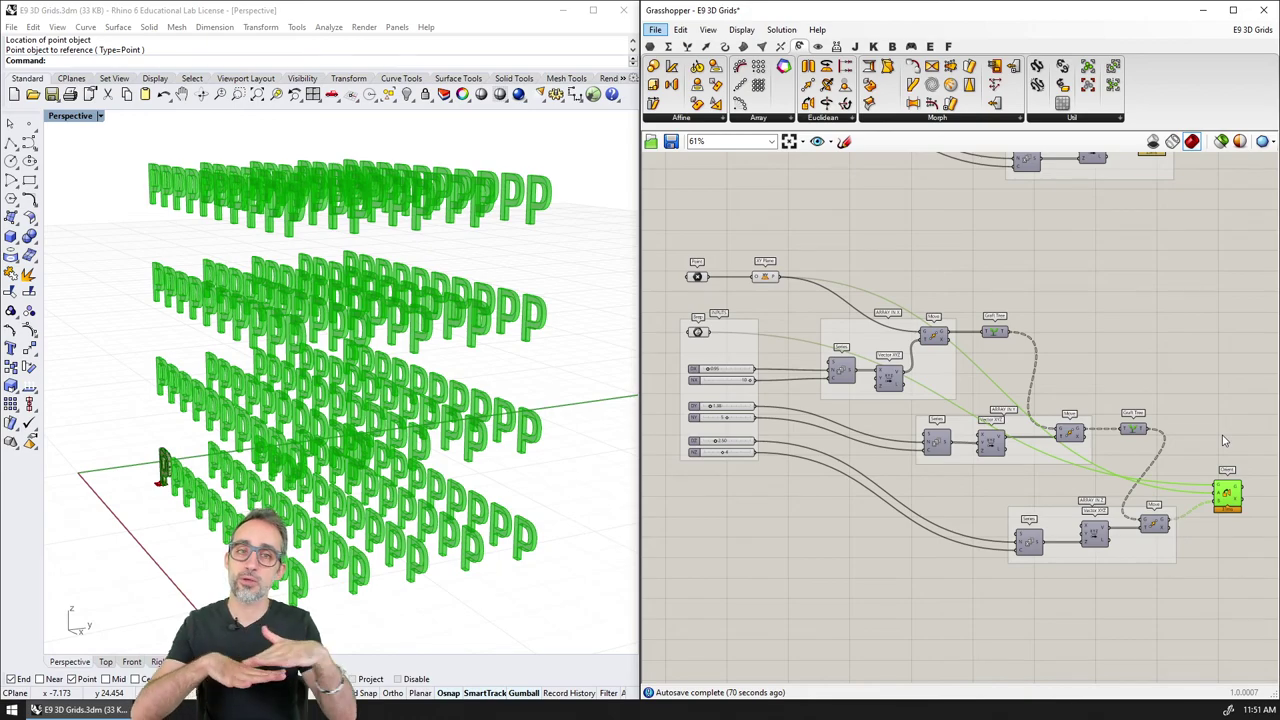
left_click(1203, 477)
left_click(1228, 491)
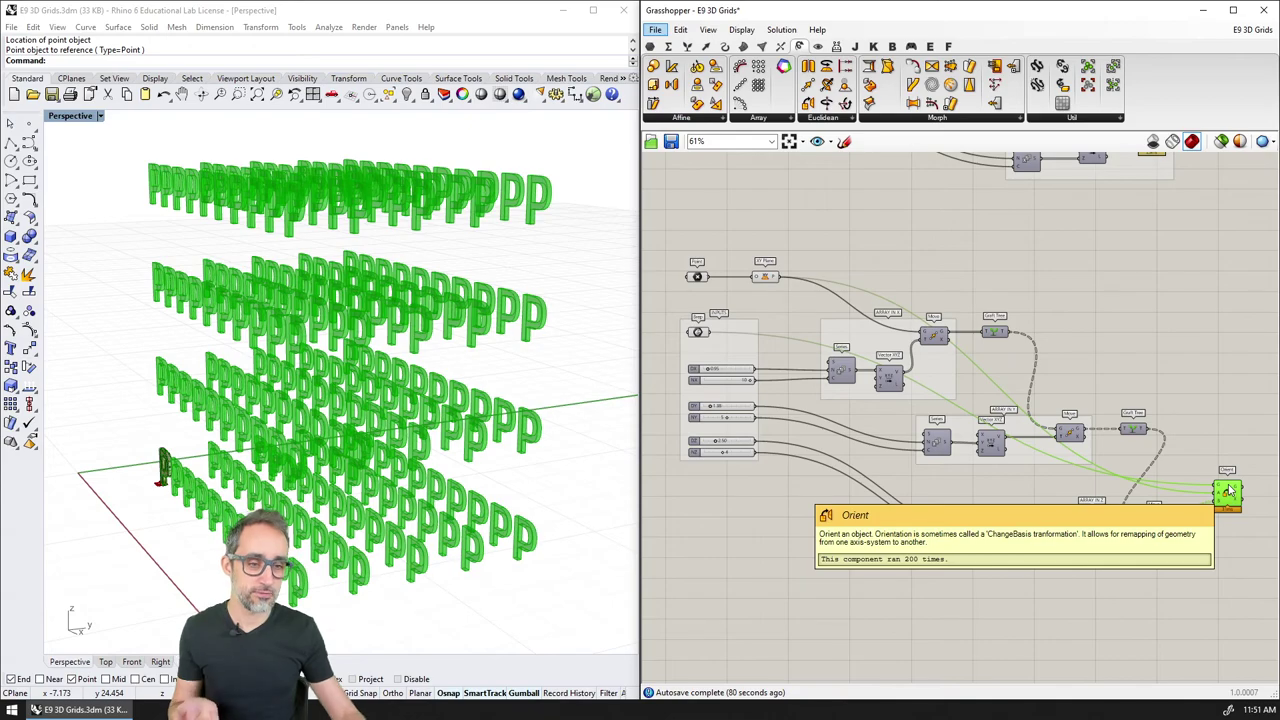
left_click(1197, 563)
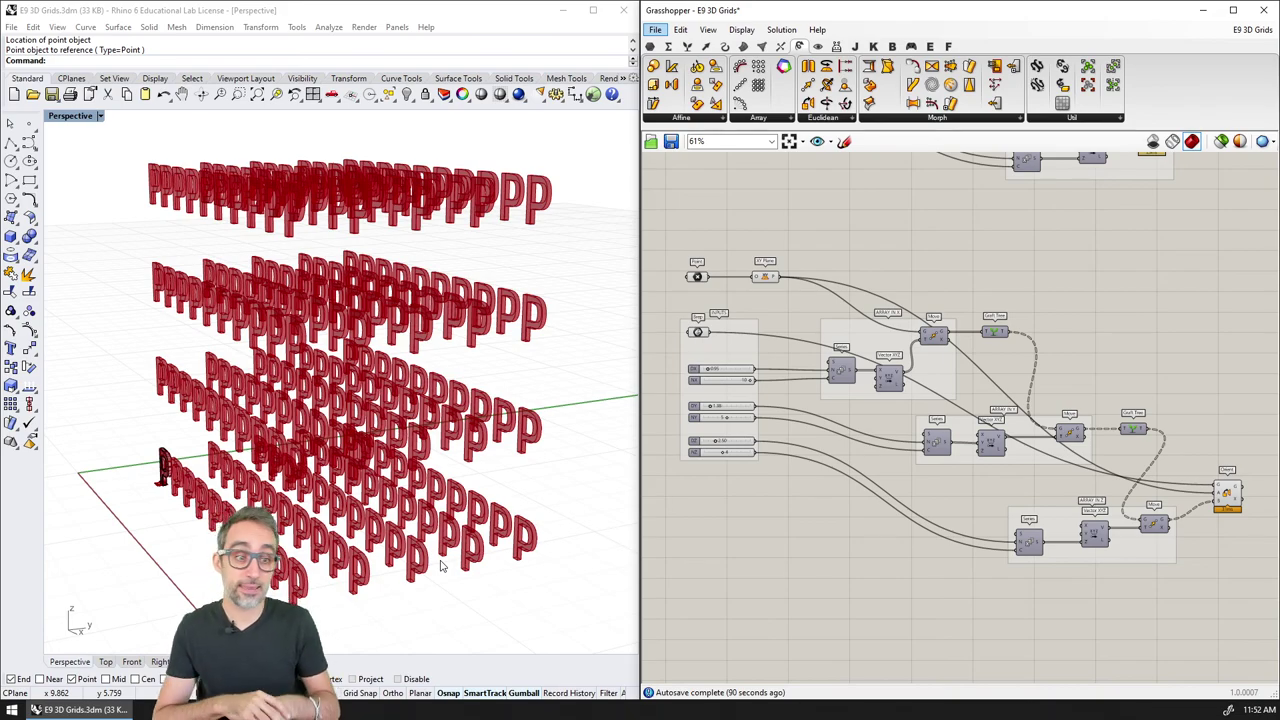
left_click(1228, 497)
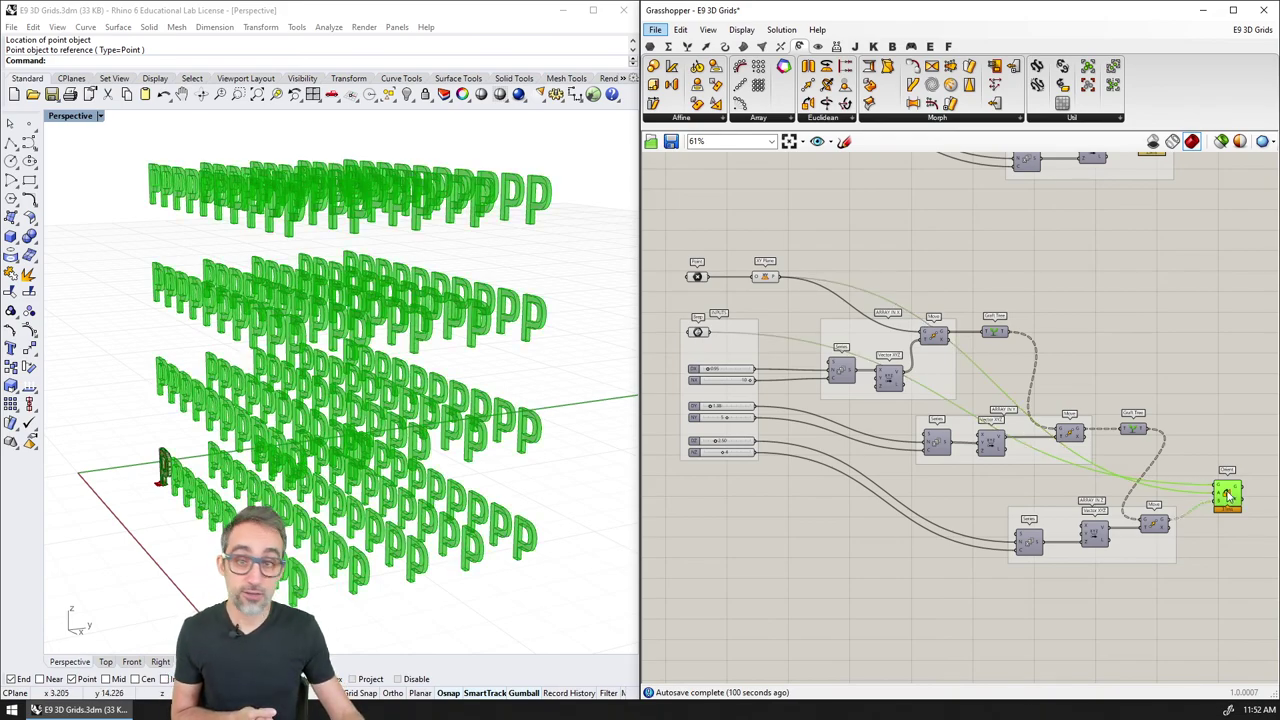